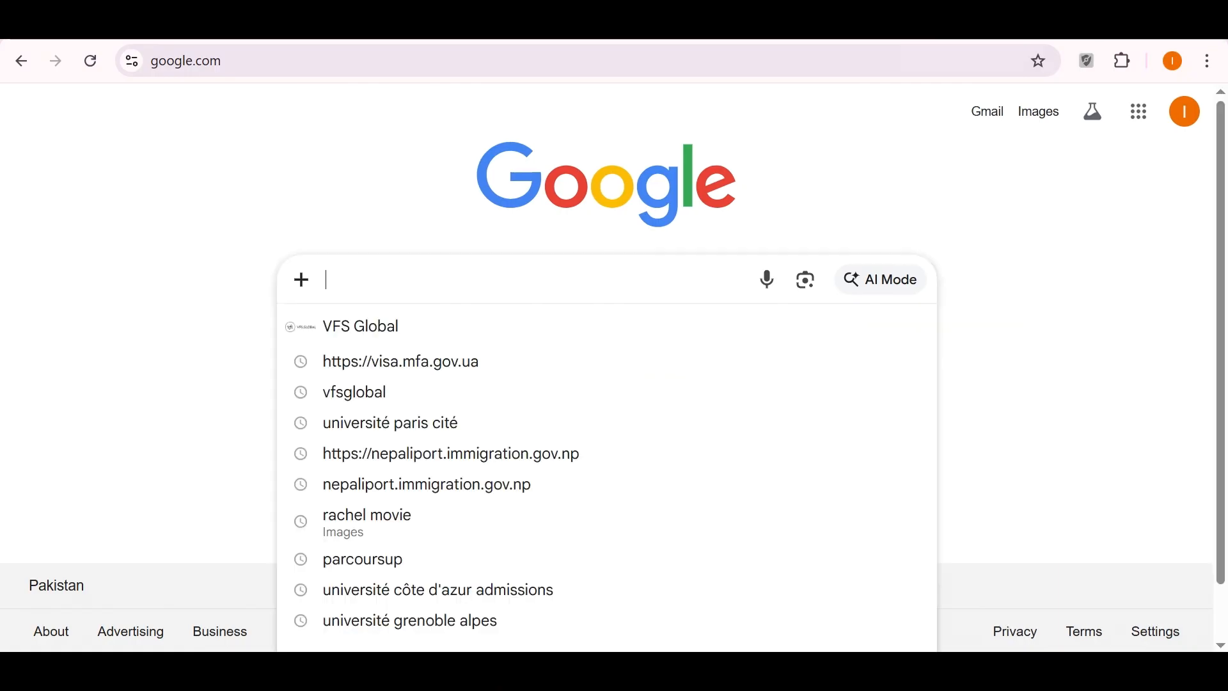
Enter visa.mfa.gov.ua in the Google search box to reach the visa portal.
type("visa")
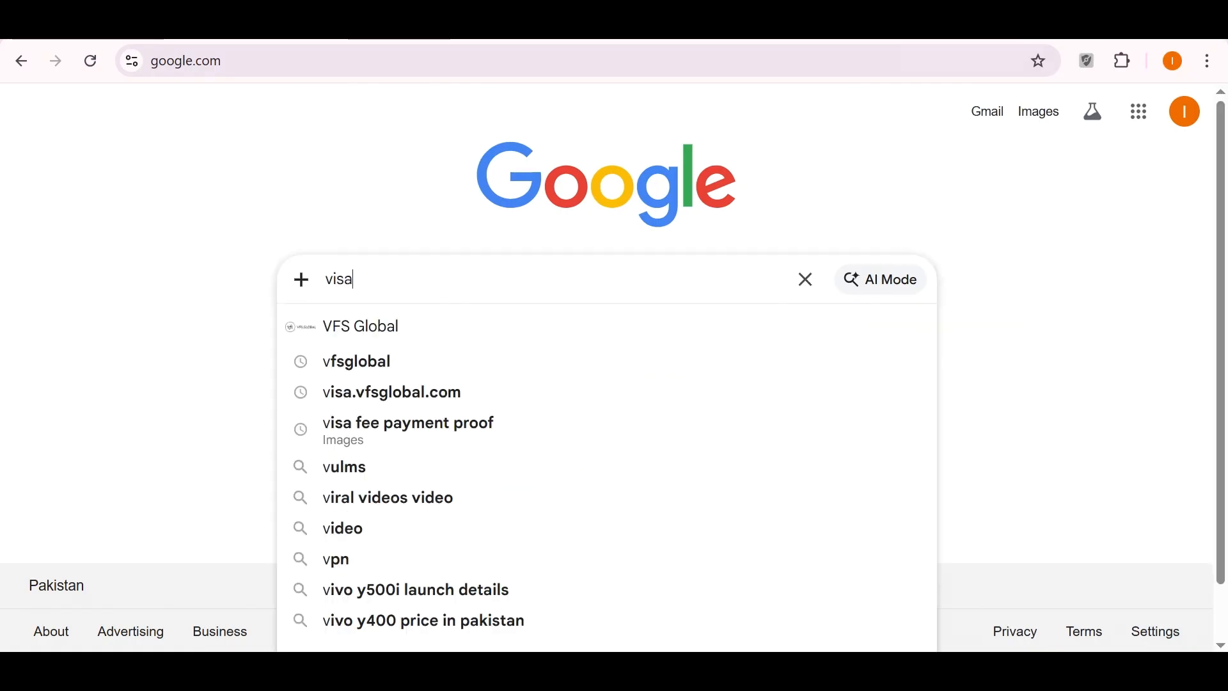
type(".mfa")
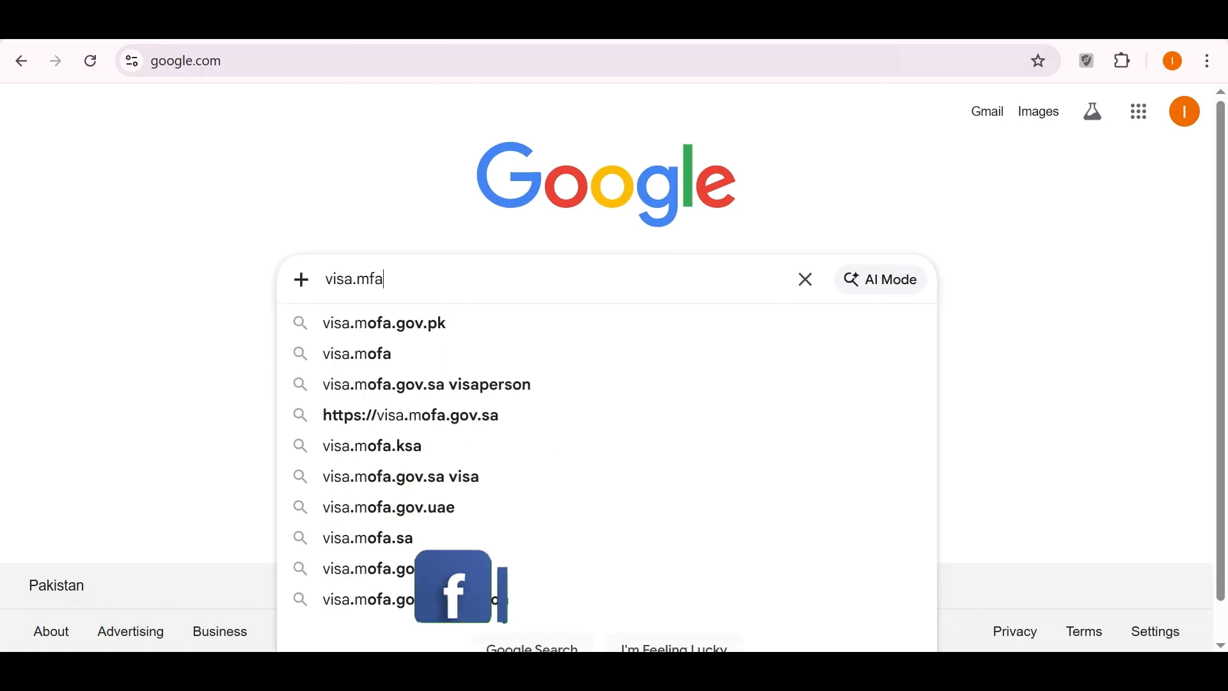
type(".gov")
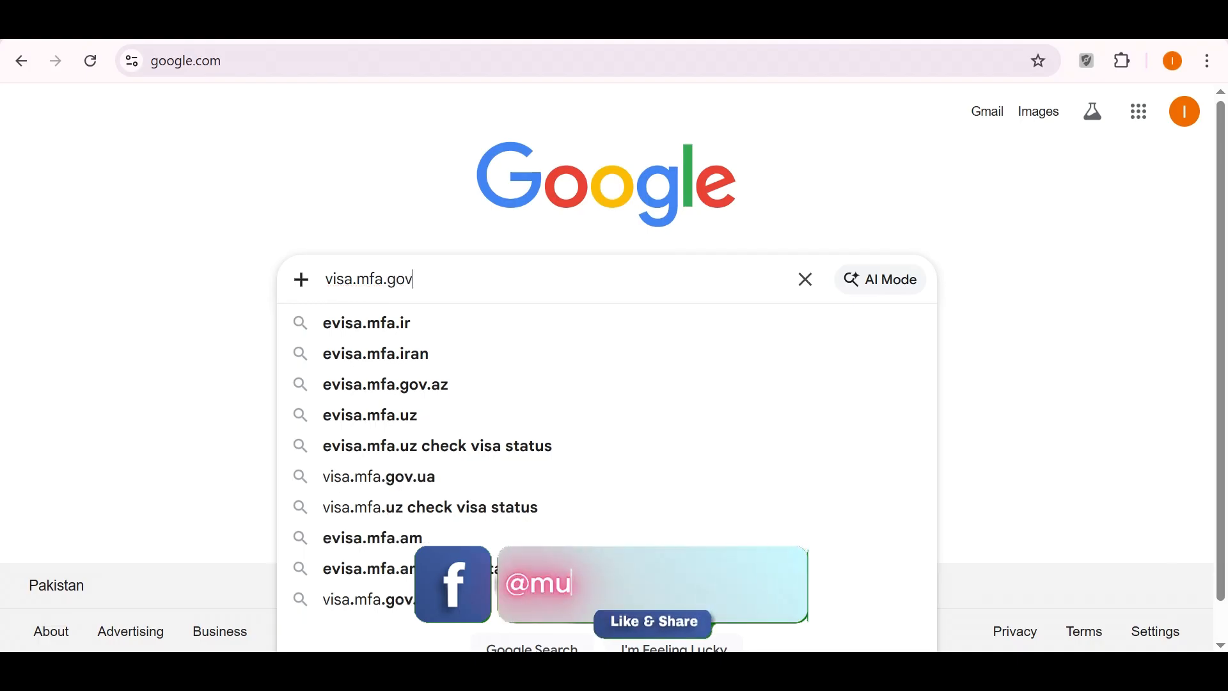
type(".ua")
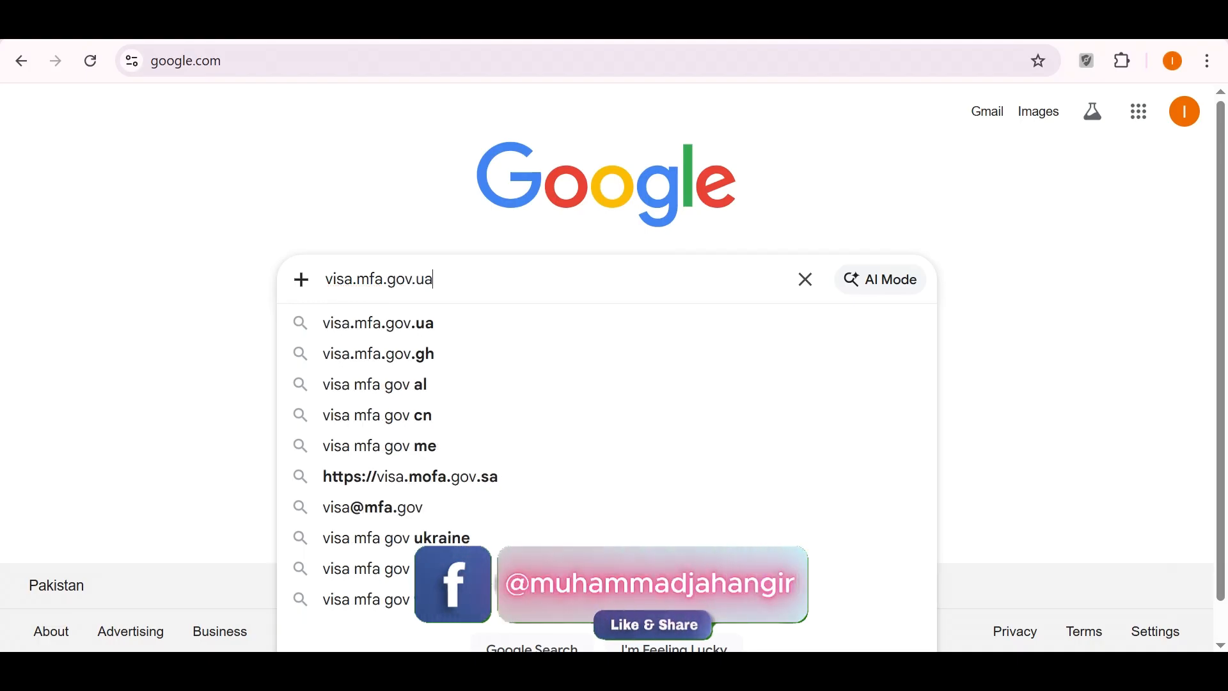
key("Return")
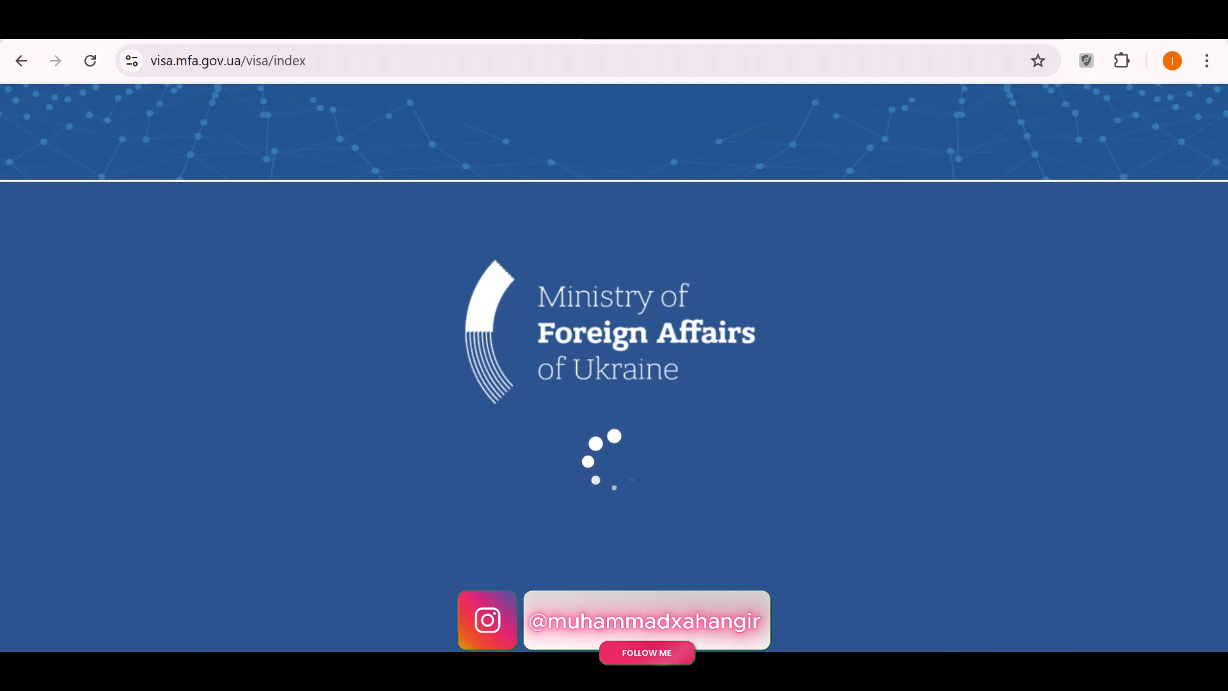
After trying PAK, IND, NEP and BAN filters, pick Pakistan citizenship and C-02 - Private visit purpose.
scroll(614, 368, "down", 4)
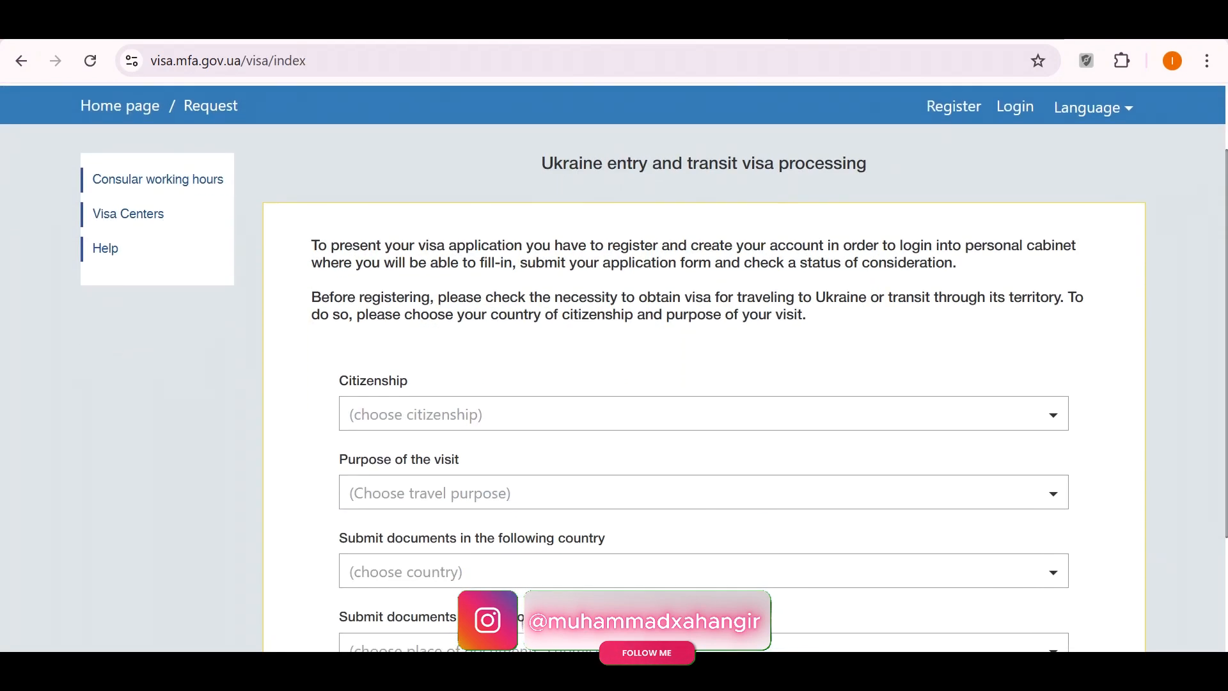
scroll(614, 368, "up", 3)
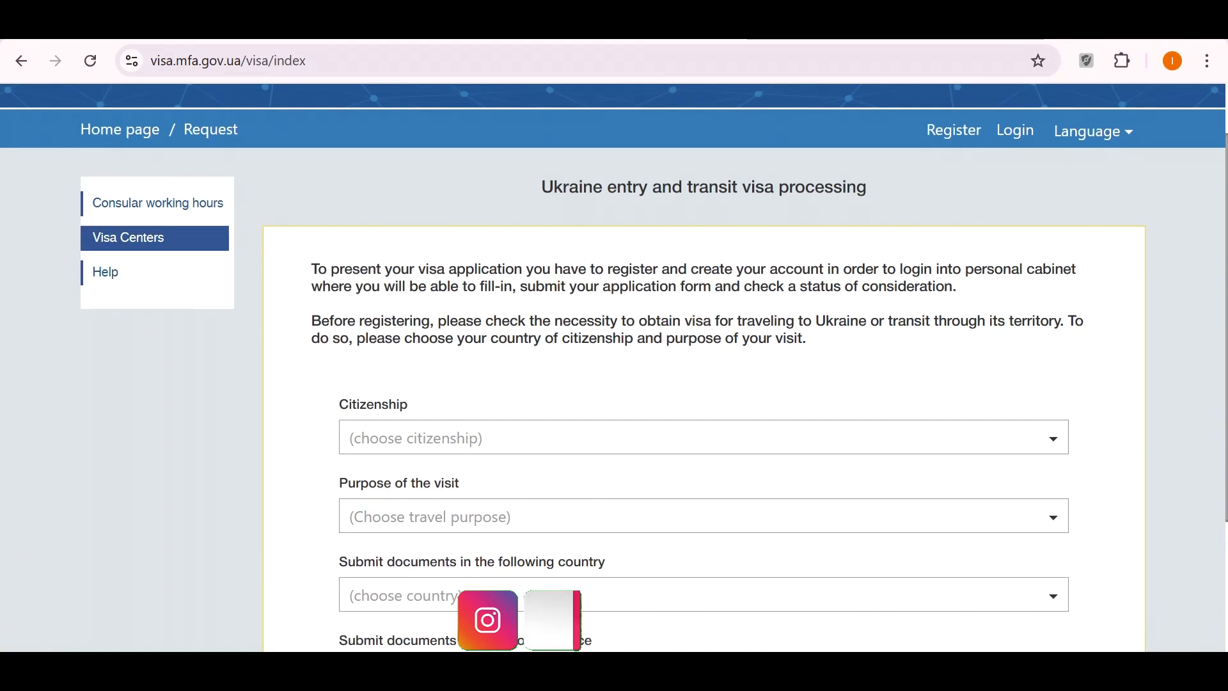
scroll(614, 367, "down", 3)
scroll(614, 368, "up", 4)
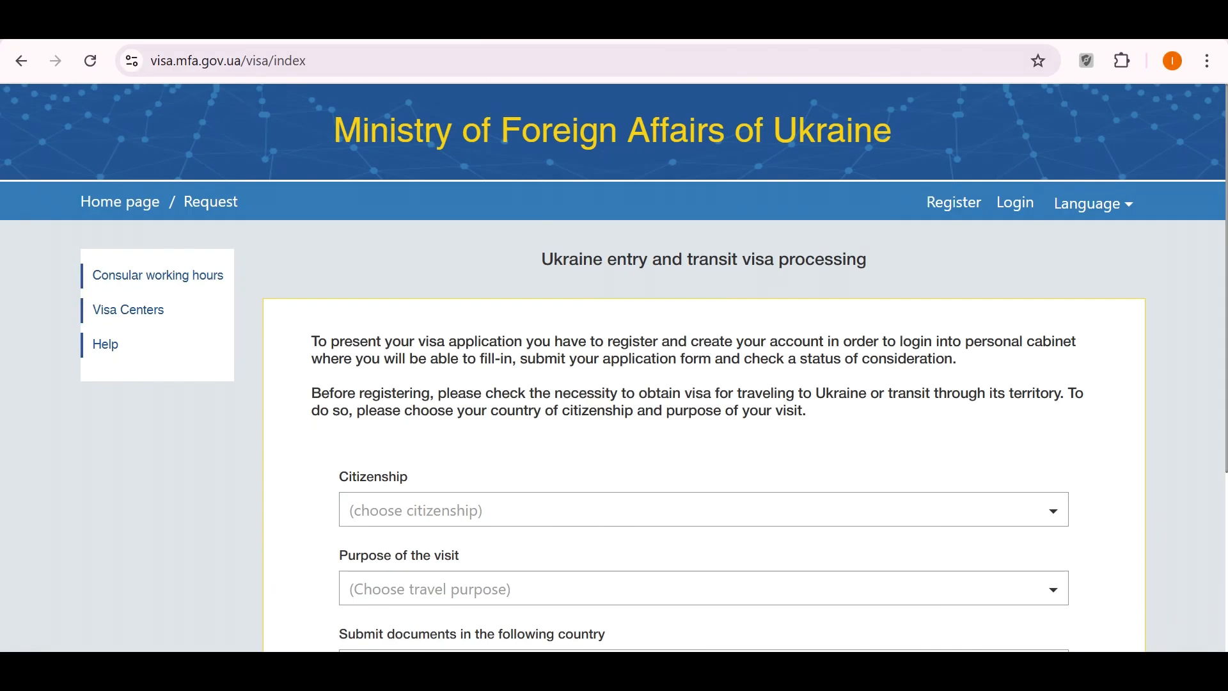
scroll(614, 368, "down", 4)
left_click(703, 246)
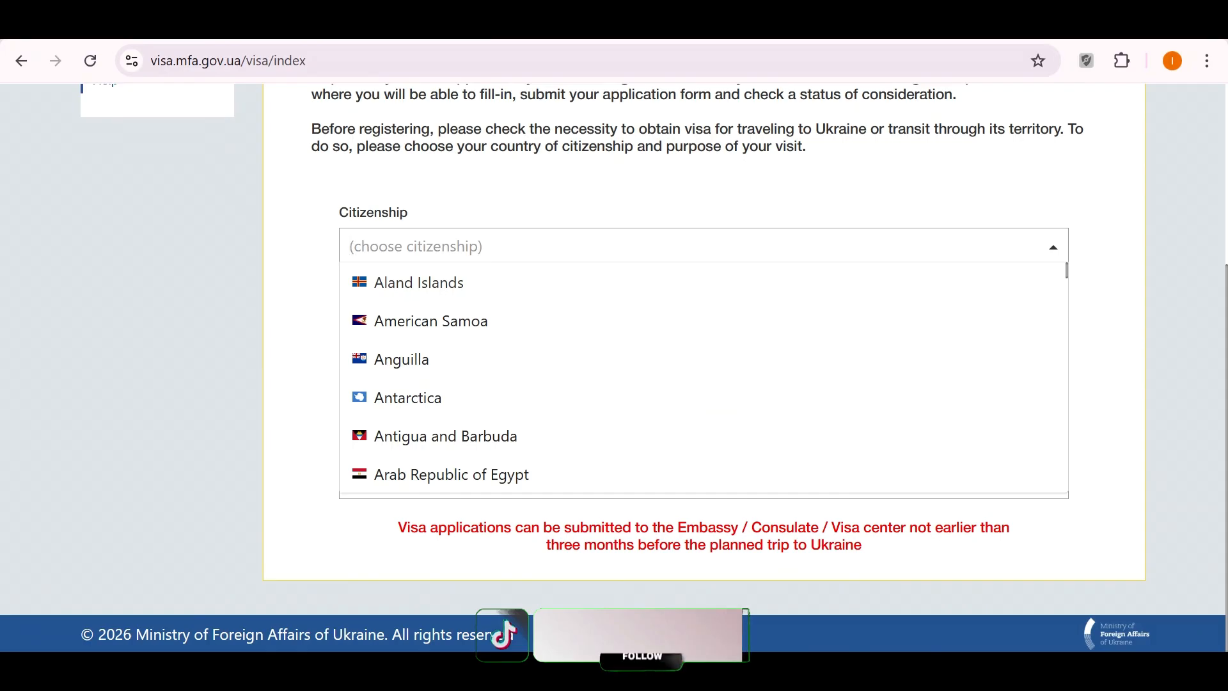
type("PAK")
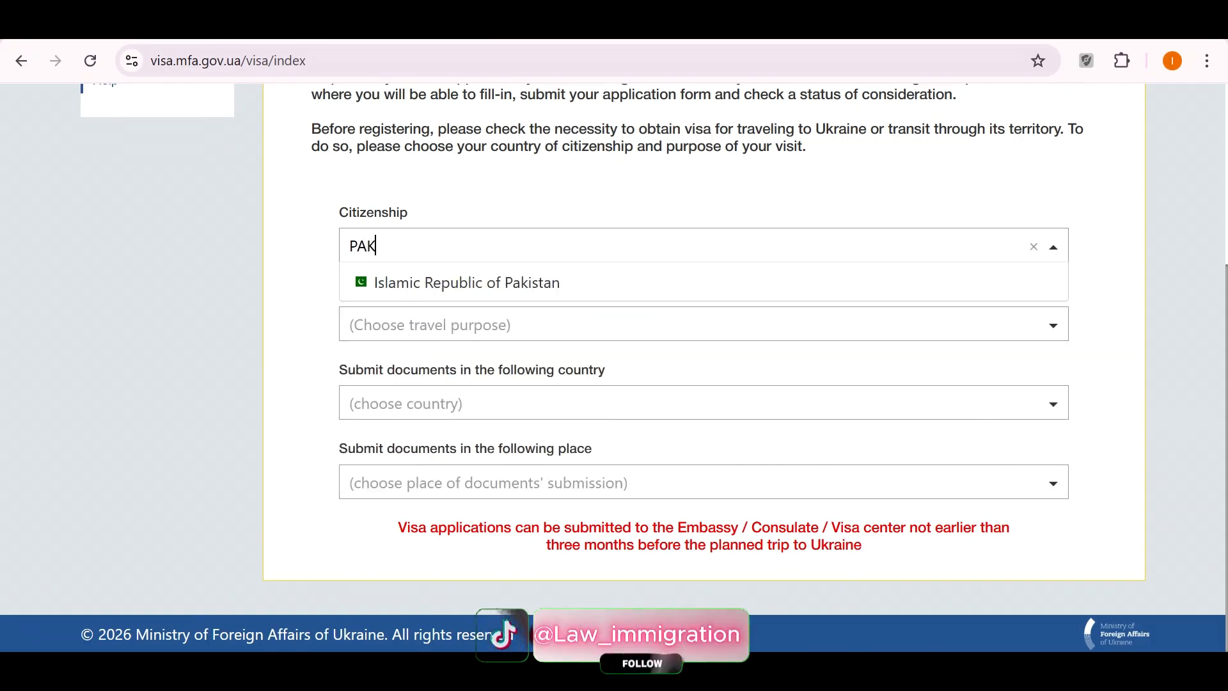
key("BackSpace")
key("BackSpace")
key("BackSpace")
type("IND")
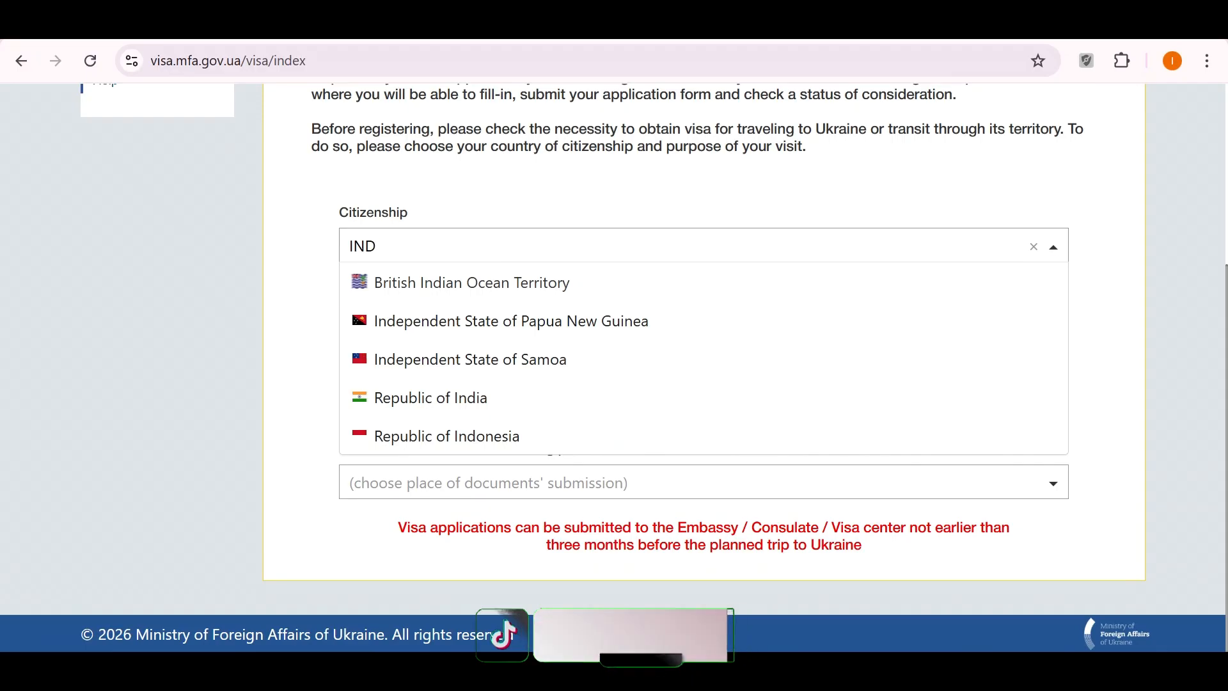
key("BackSpace")
key("BackSpace")
key("BackSpace")
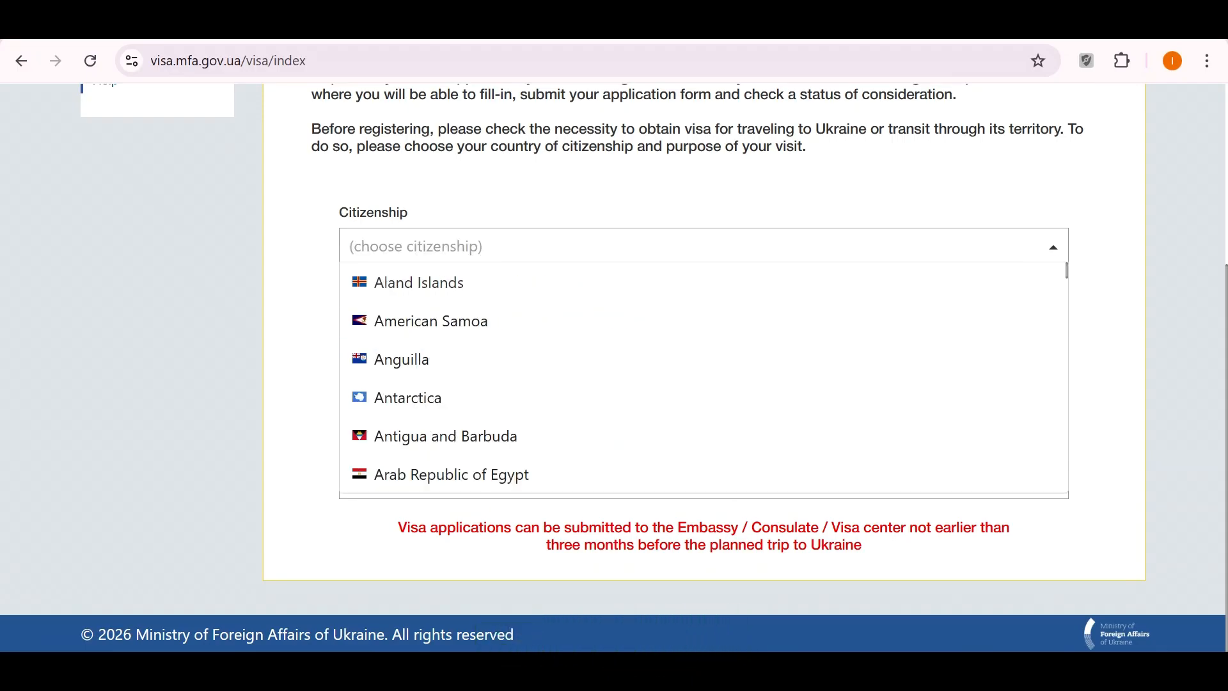
type("NEP")
key("BackSpace")
key("BackSpace")
key("BackSpace")
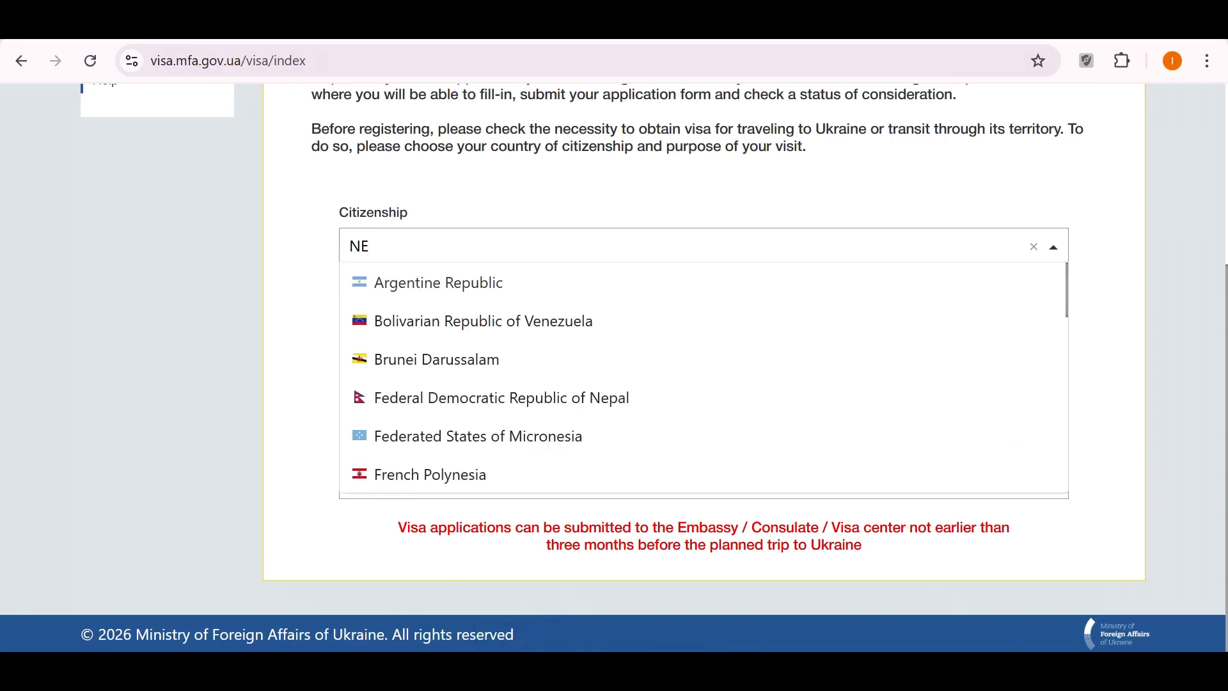
type("BAN")
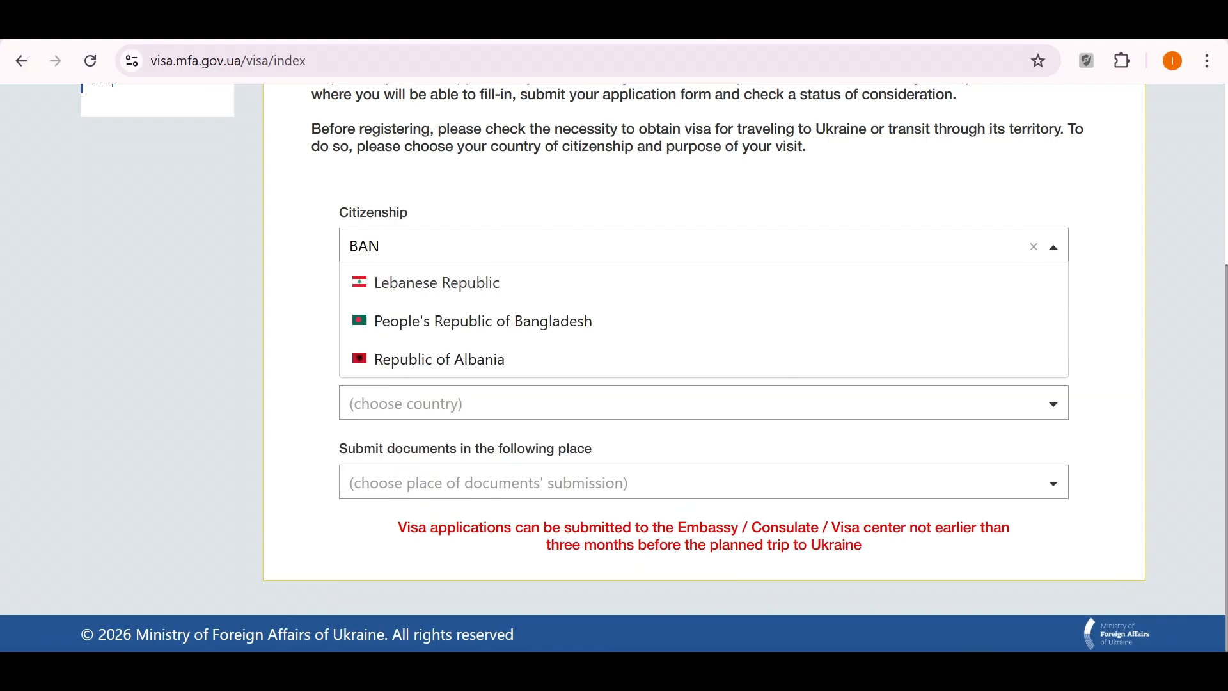
key("BackSpace")
key("BackSpace")
key("BackSpace")
type("PA")
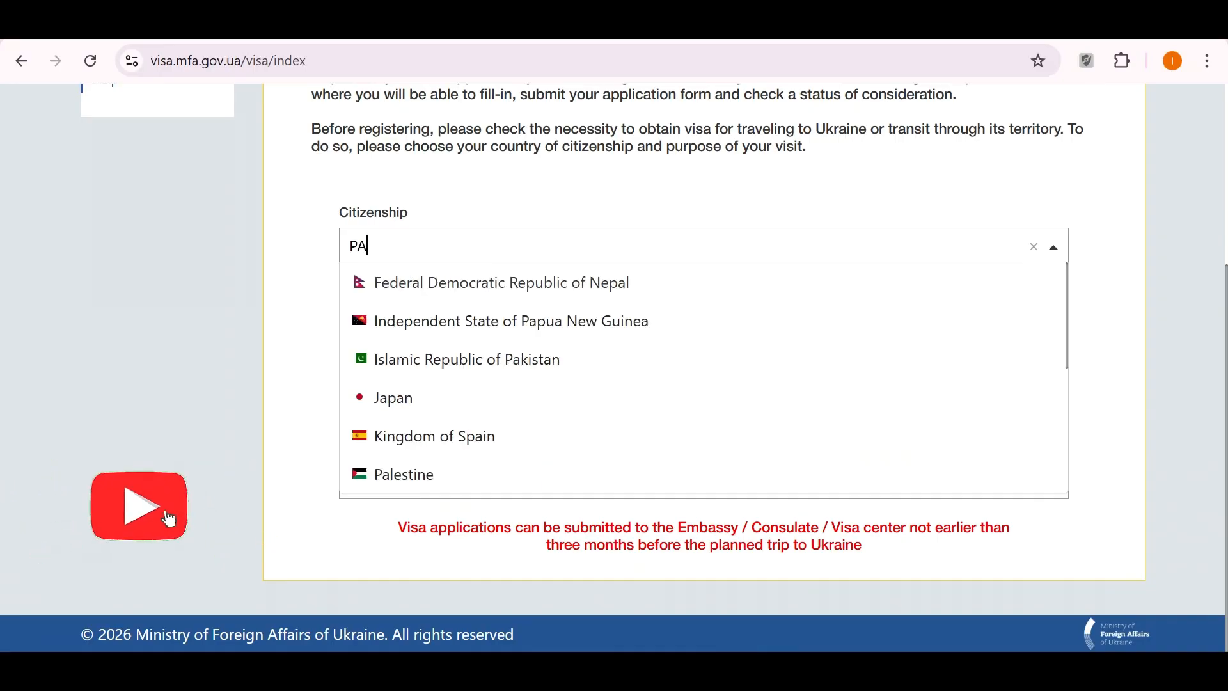
type("K")
key("Return")
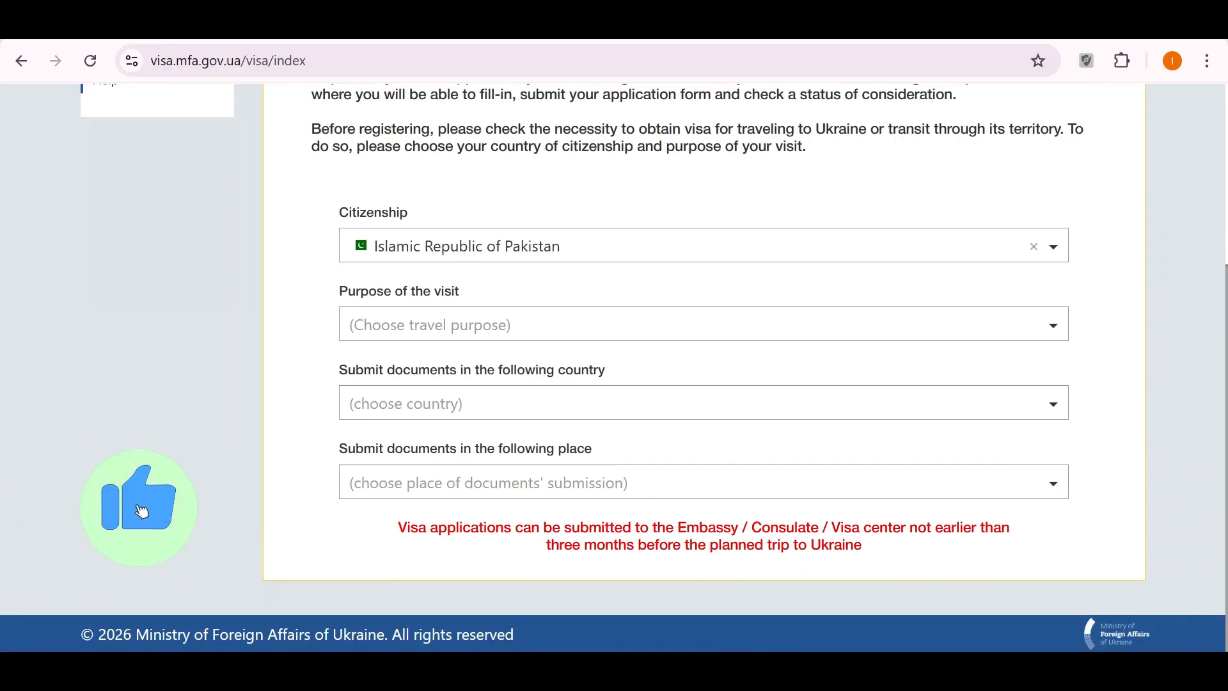
left_click(511, 325)
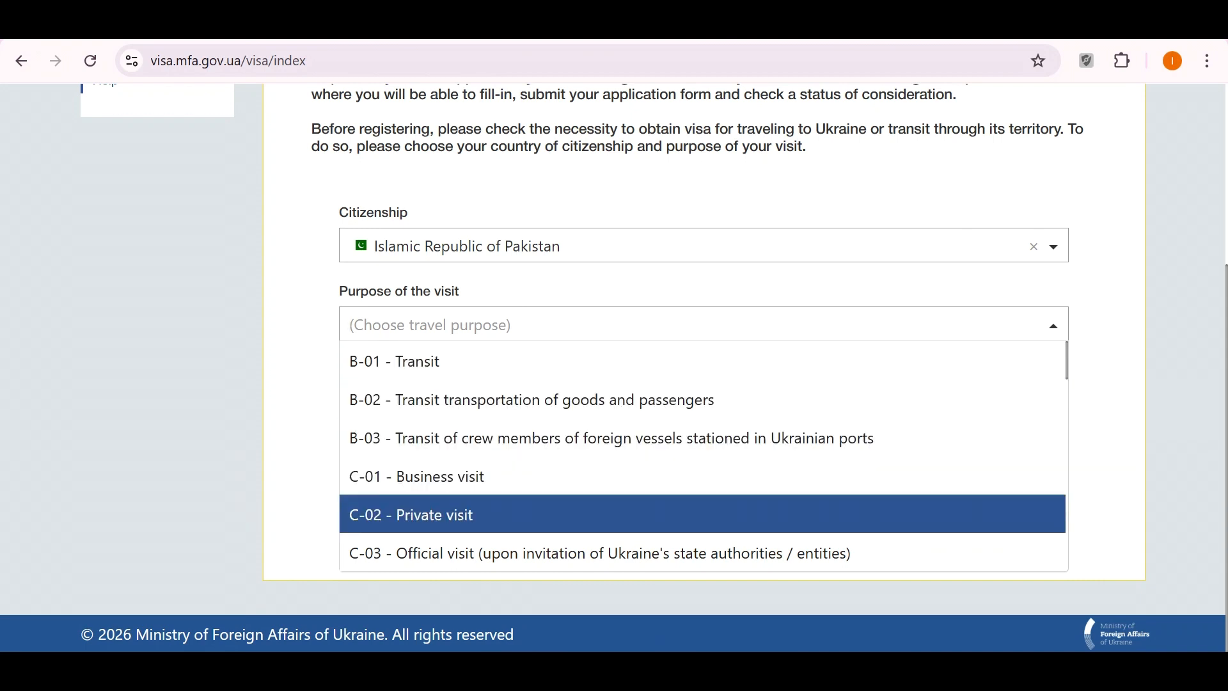
key("Return")
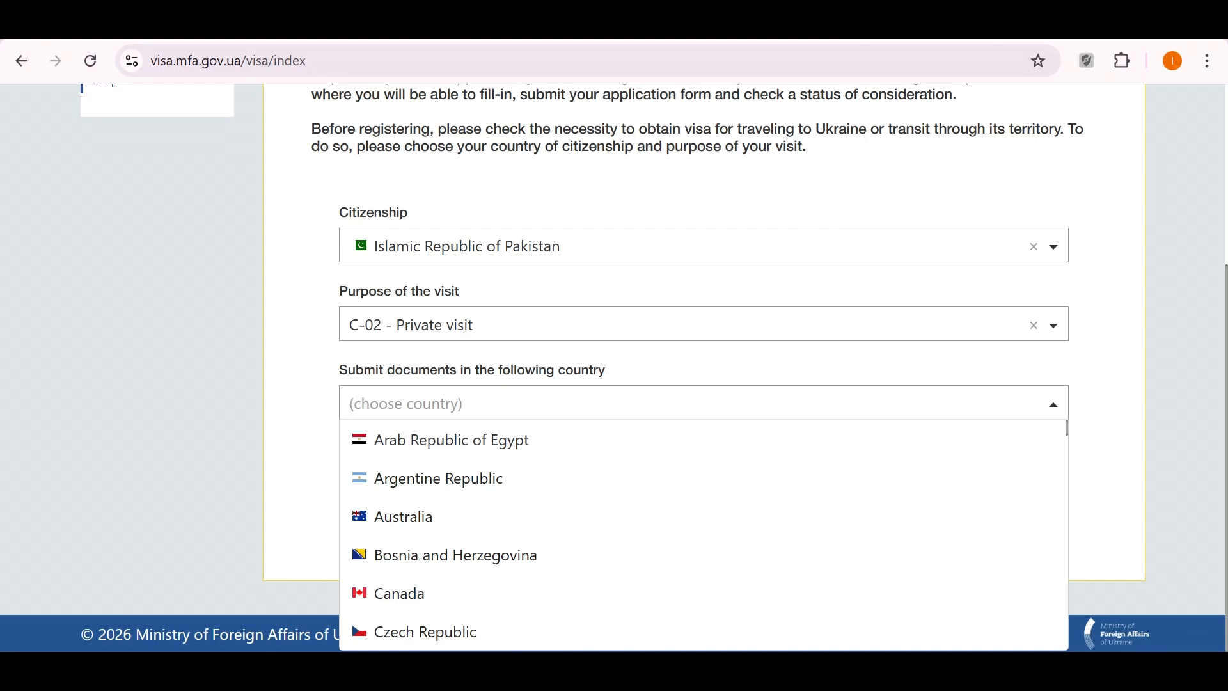
Choose Pakistan as the submission country and the Embassy of Ukraine as the submission place.
type("PAK")
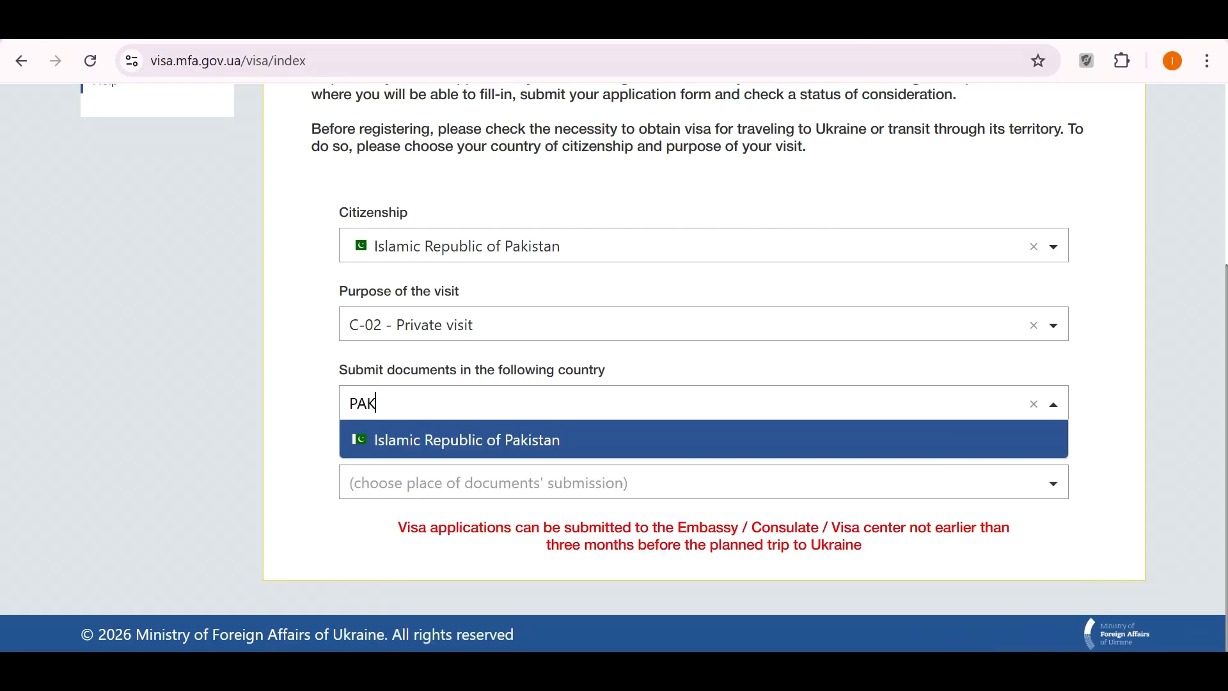
key("Return")
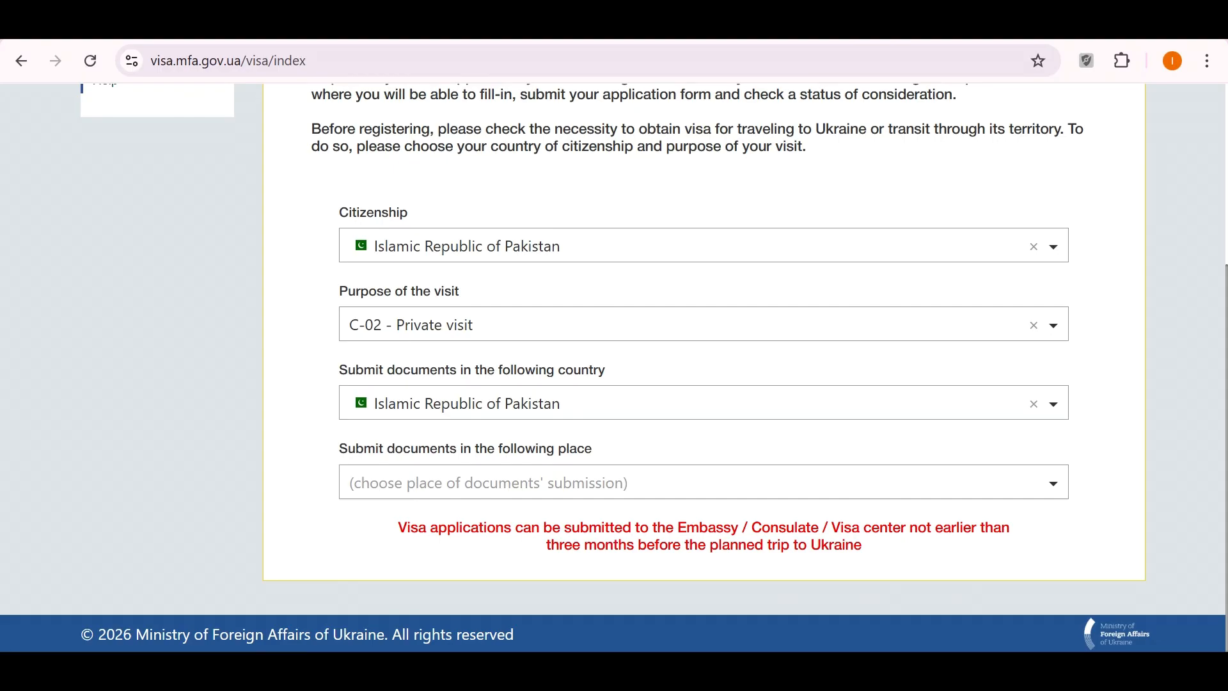
left_click(704, 482)
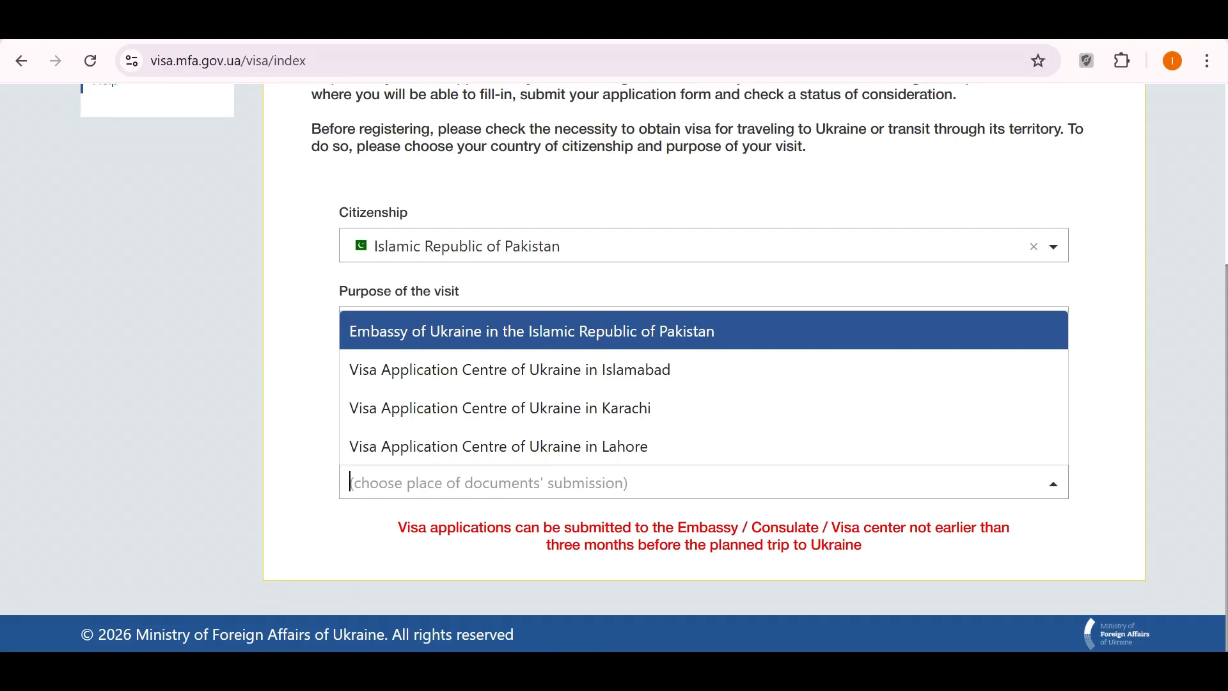
key("Return")
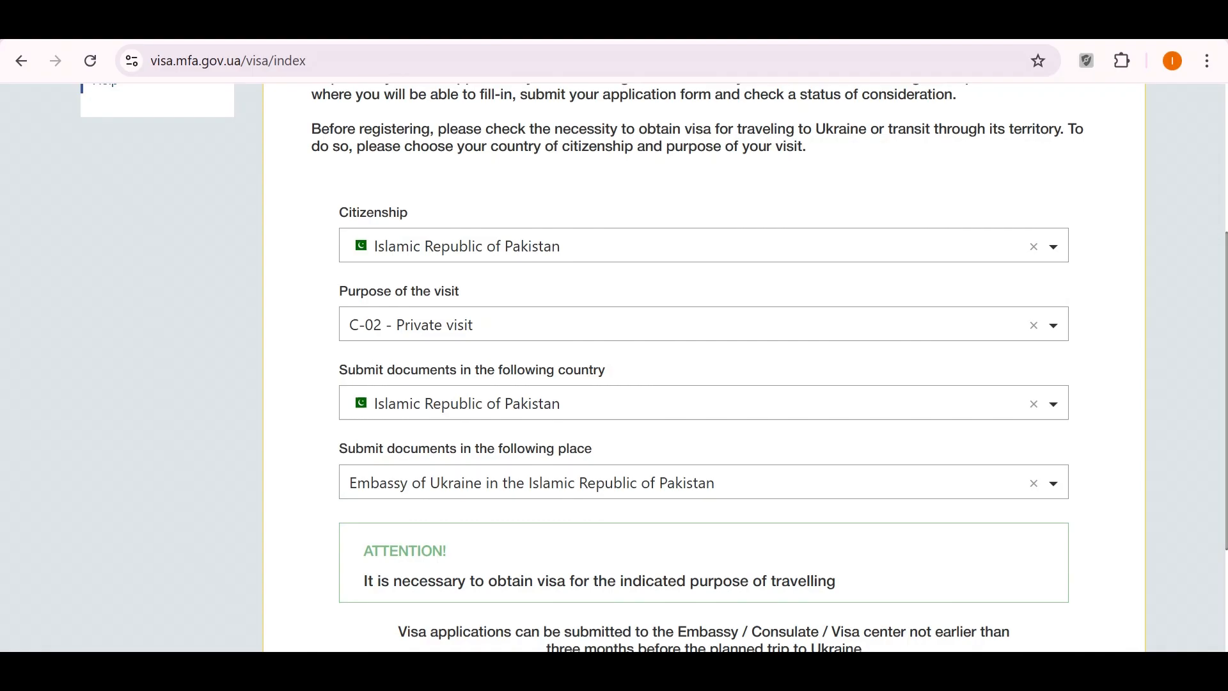
Recheck the submission options, keeping Pakistan and the Embassy over the Islamabad and Karachi centres.
left_click(703, 403)
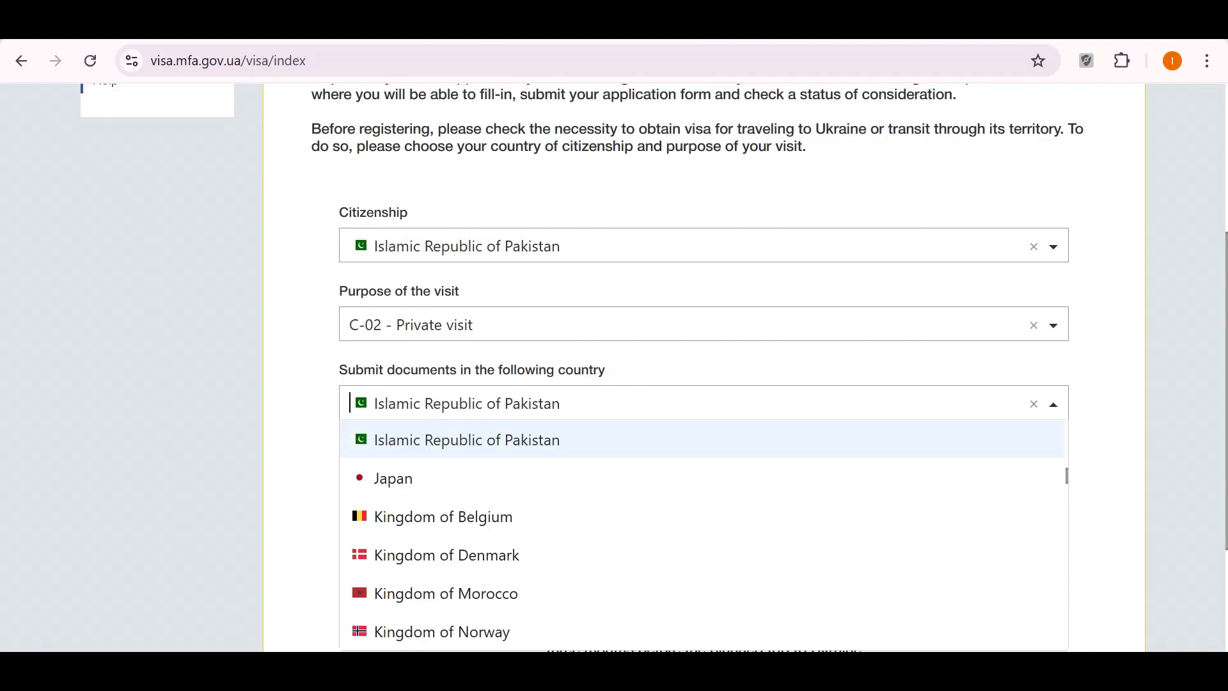
key("Return")
scroll(614, 367, "down", 3)
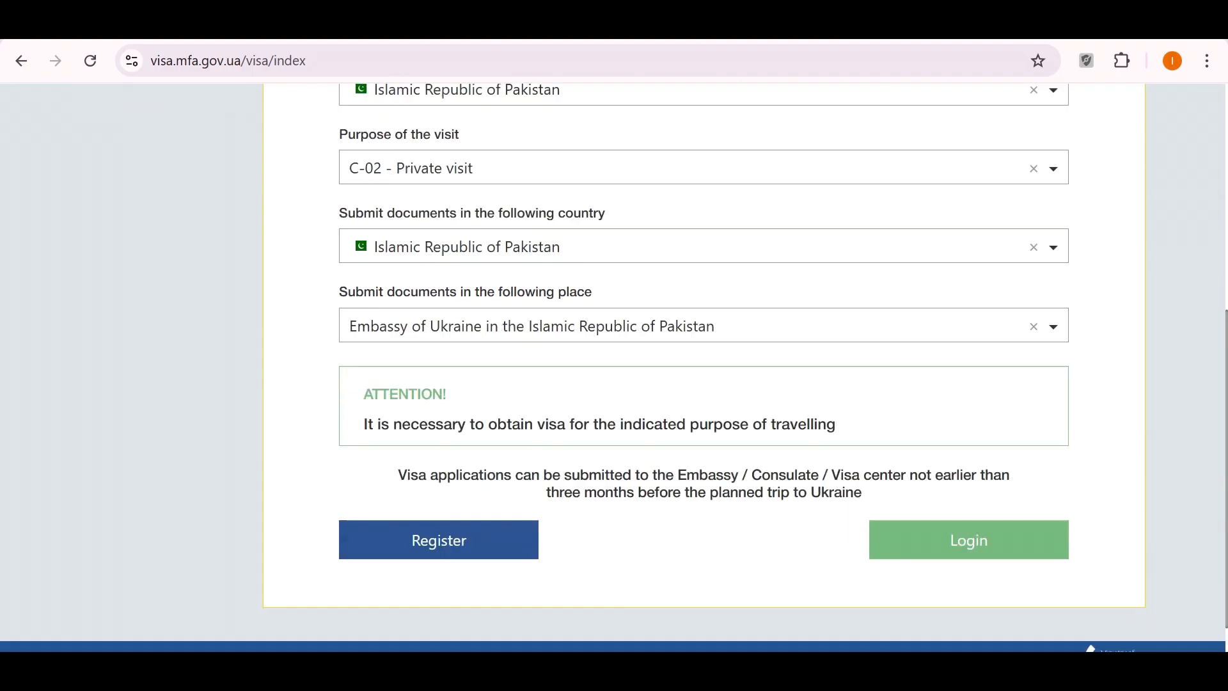
left_click(703, 300)
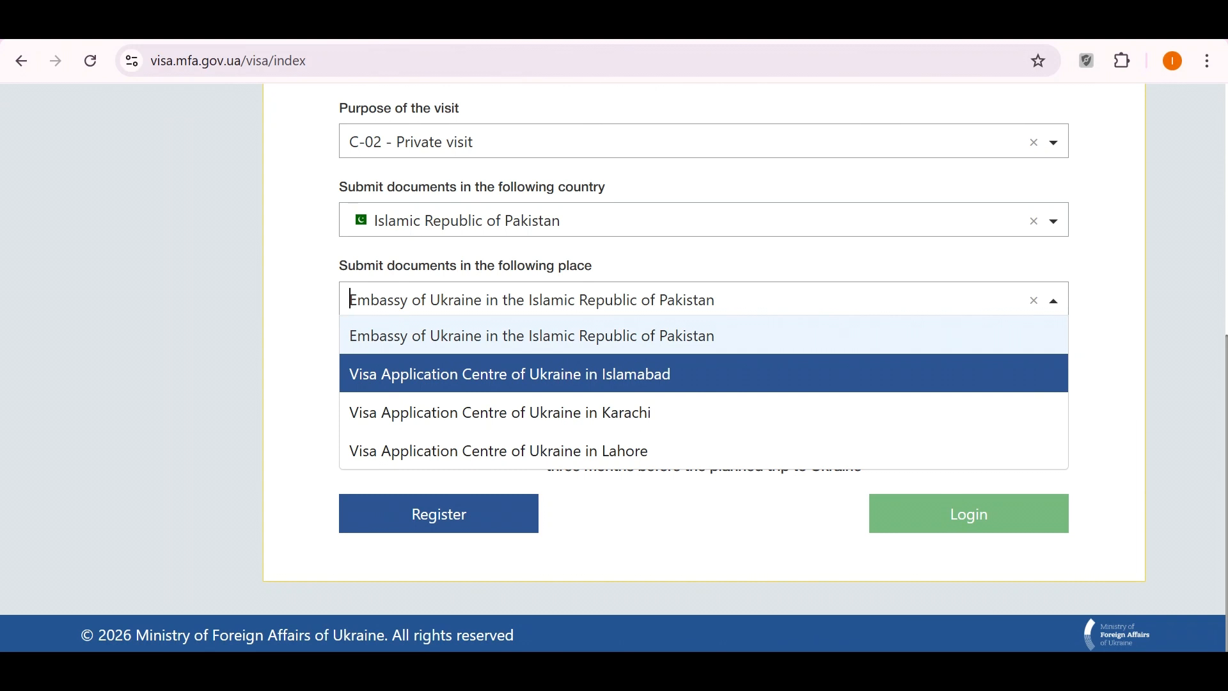
key("Down")
key("Up")
key("Down")
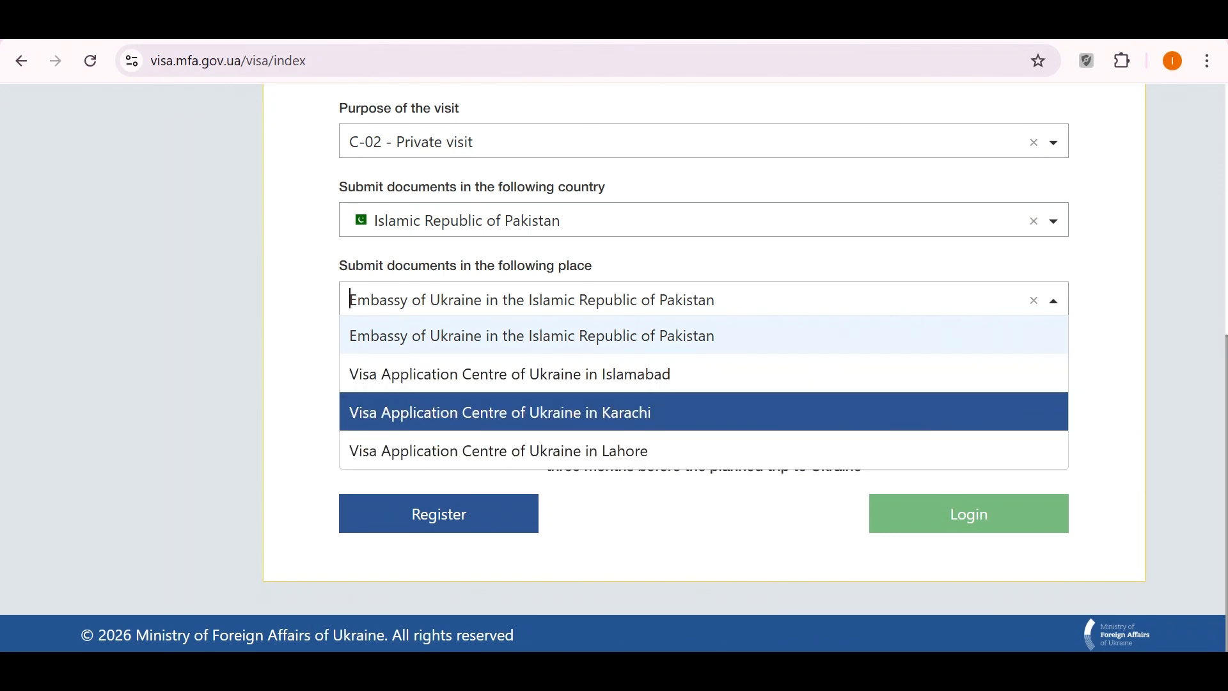
key("Up")
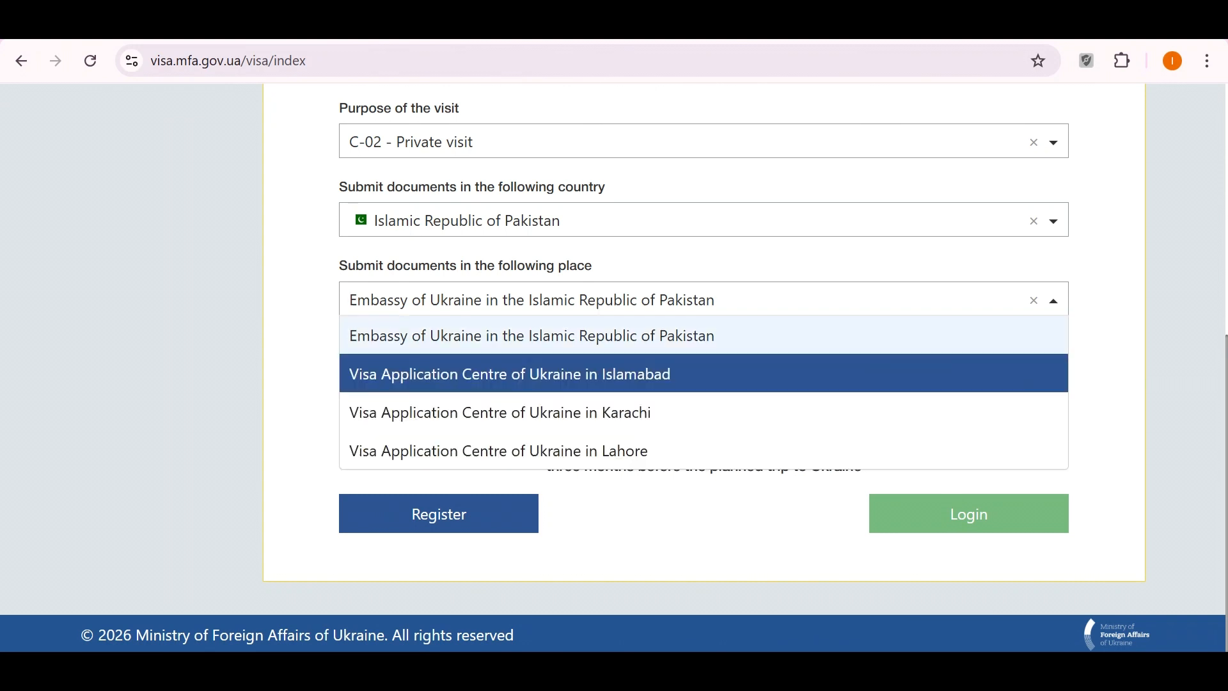
key("Up")
key("Return")
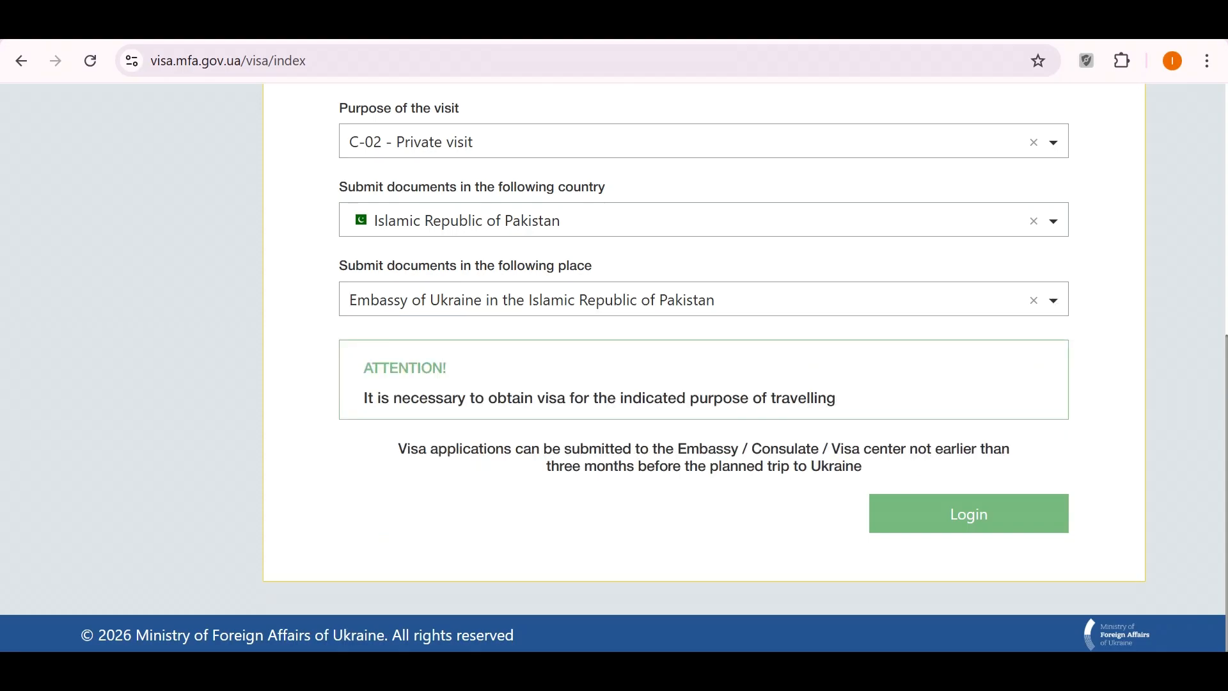
scroll(614, 367, "up", 3)
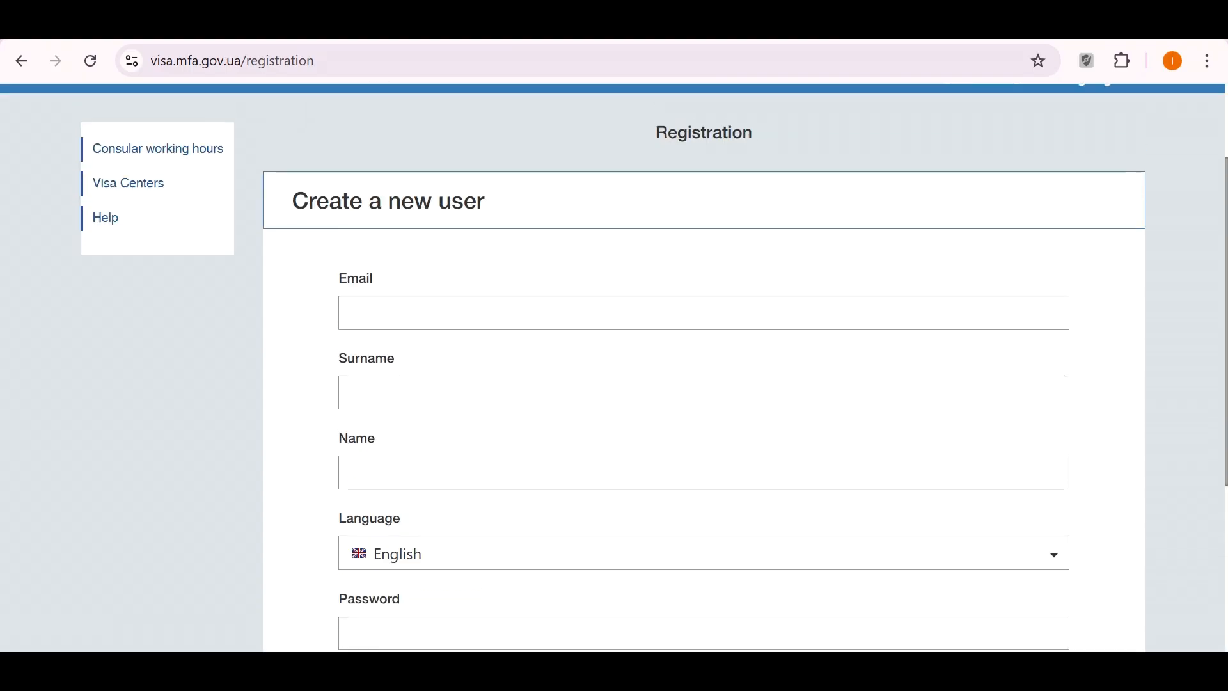
Autofill the applicant's e-mail address and enter their surname.
scroll(614, 368, "down", 1)
left_click(524, 217)
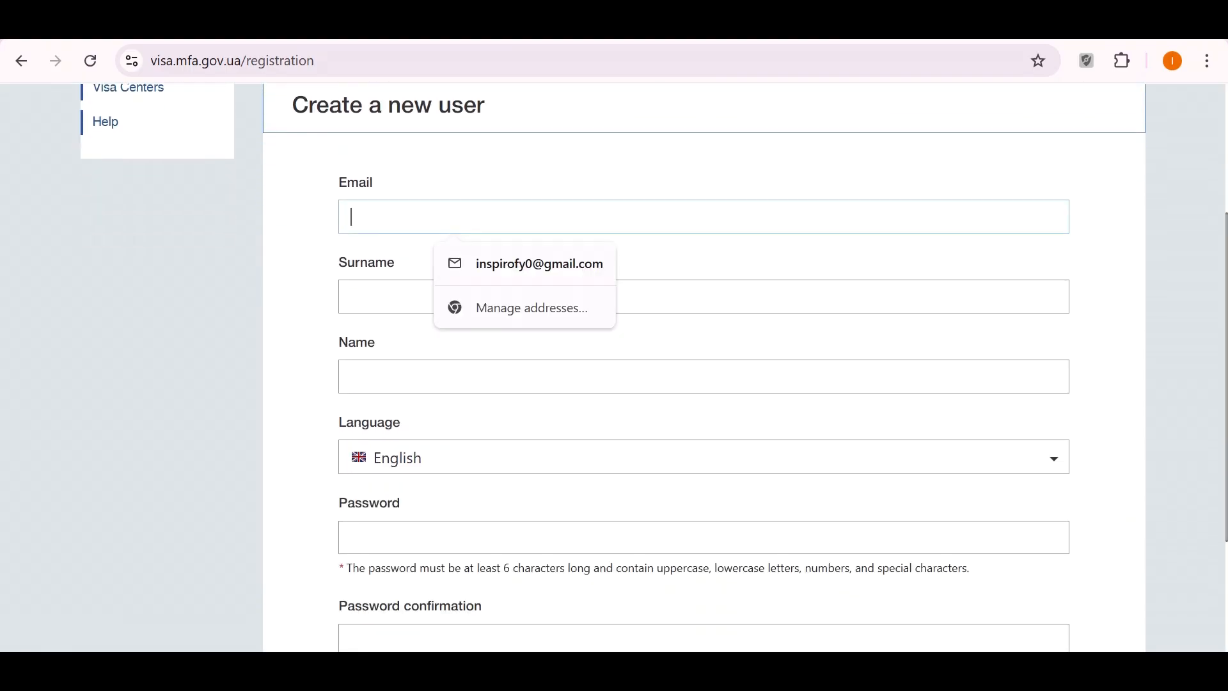
left_click(525, 264)
left_click(524, 297)
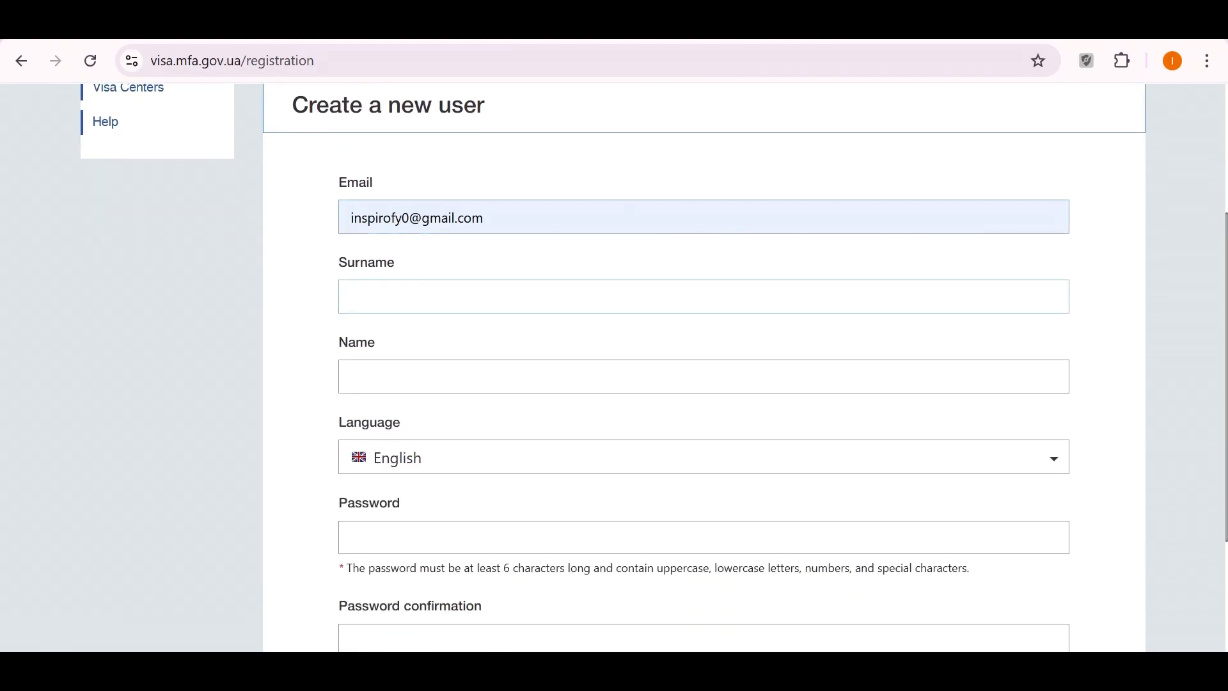
type("MUHMM")
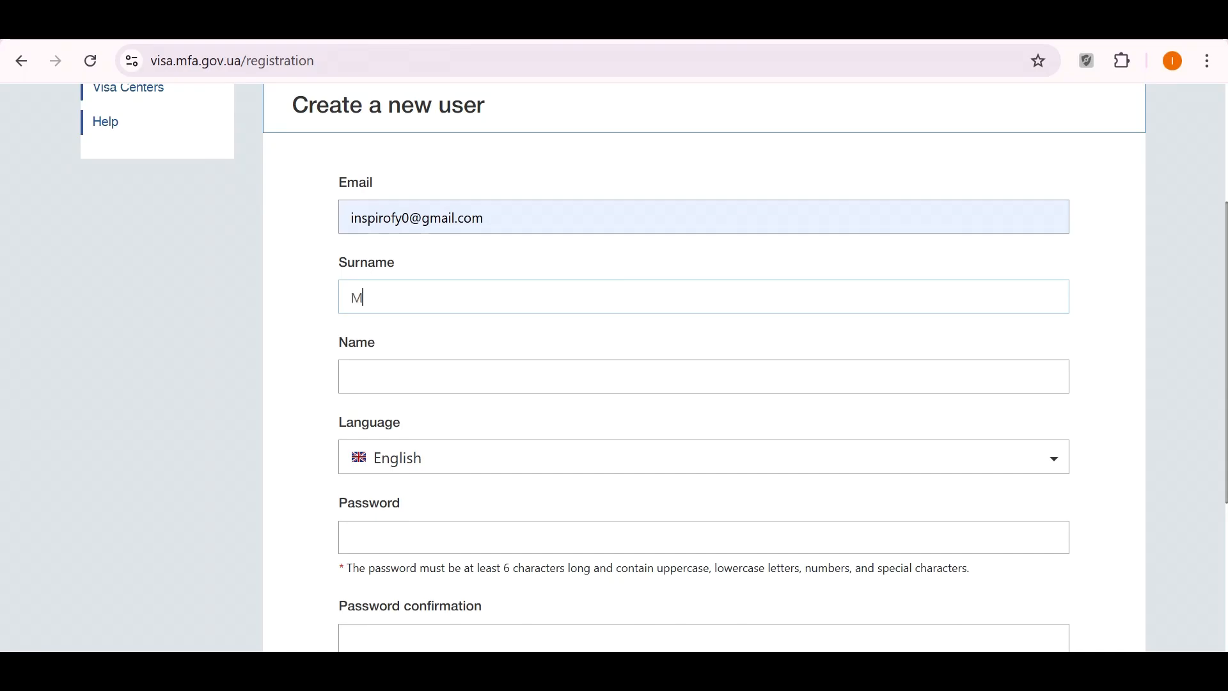
key("BackSpace")
key("BackSpace")
key("BackSpace")
key("BackSpace")
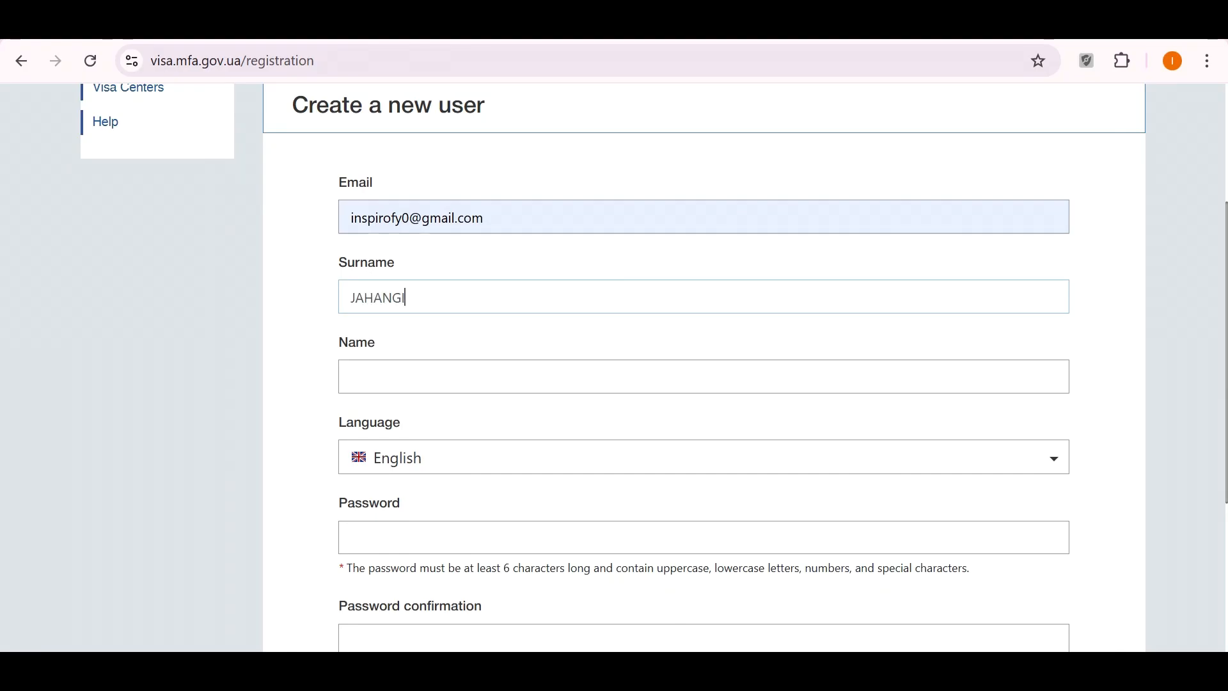
key("Tab")
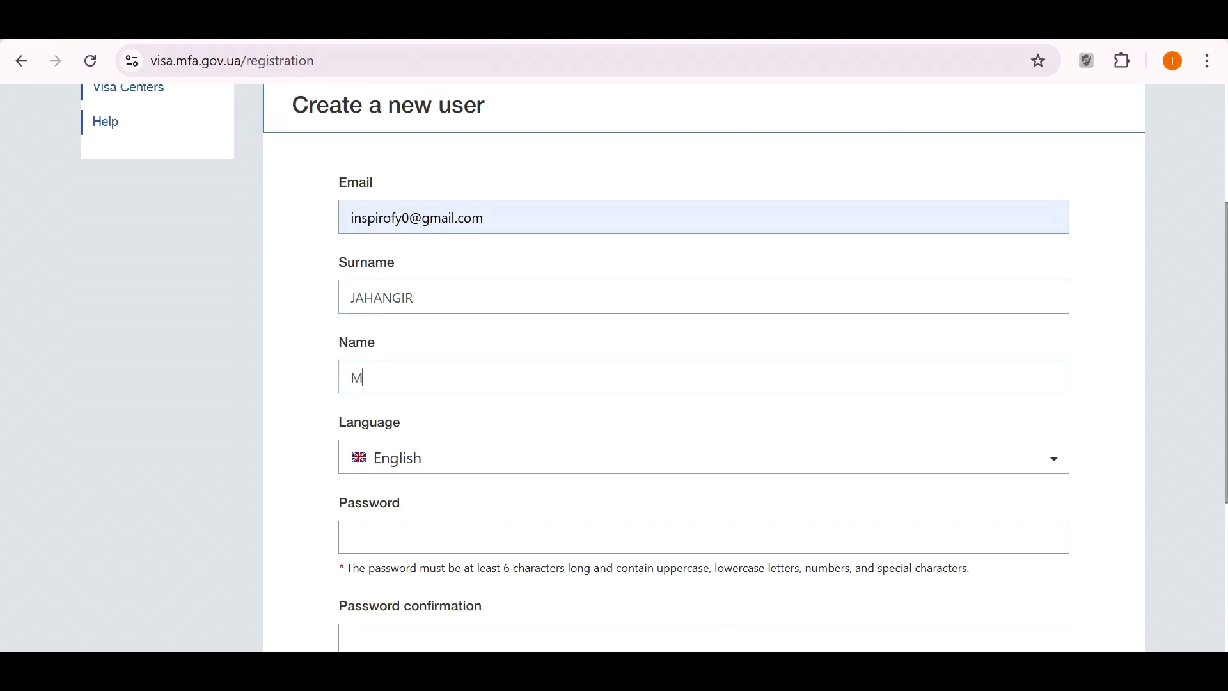
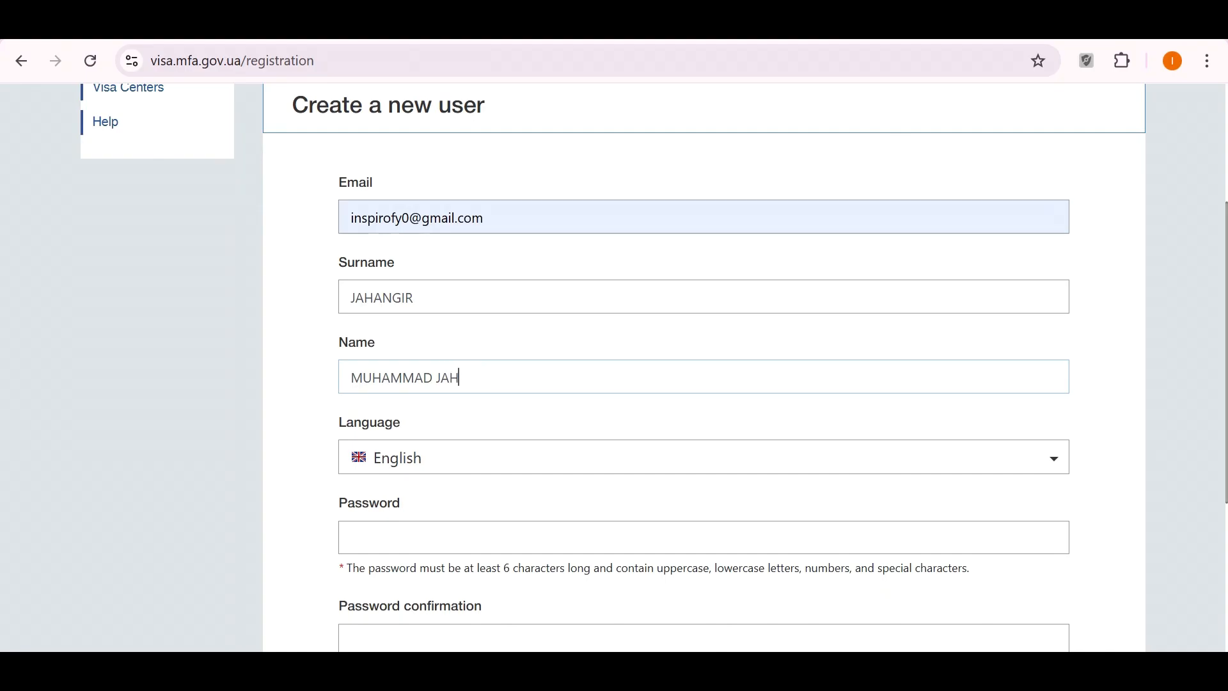
Enter the applicant's given names, fill the password fields, and start the 'I'm not a robot' check.
key("Tab")
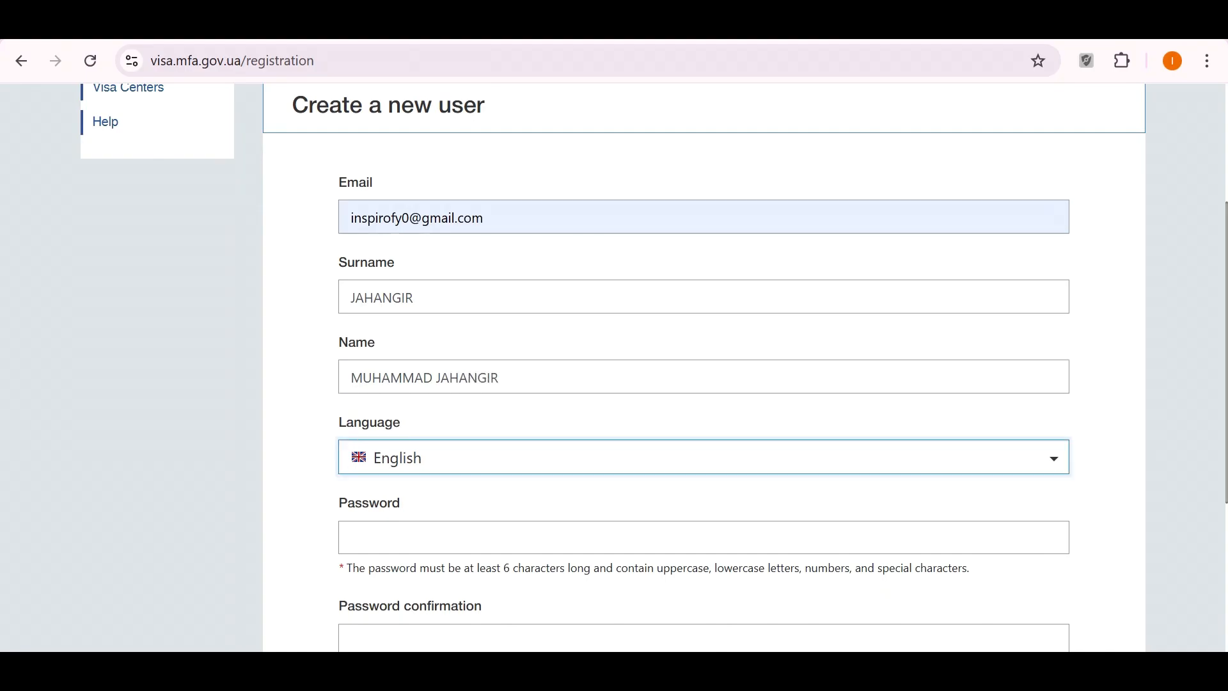
scroll(704, 367, "down", 3)
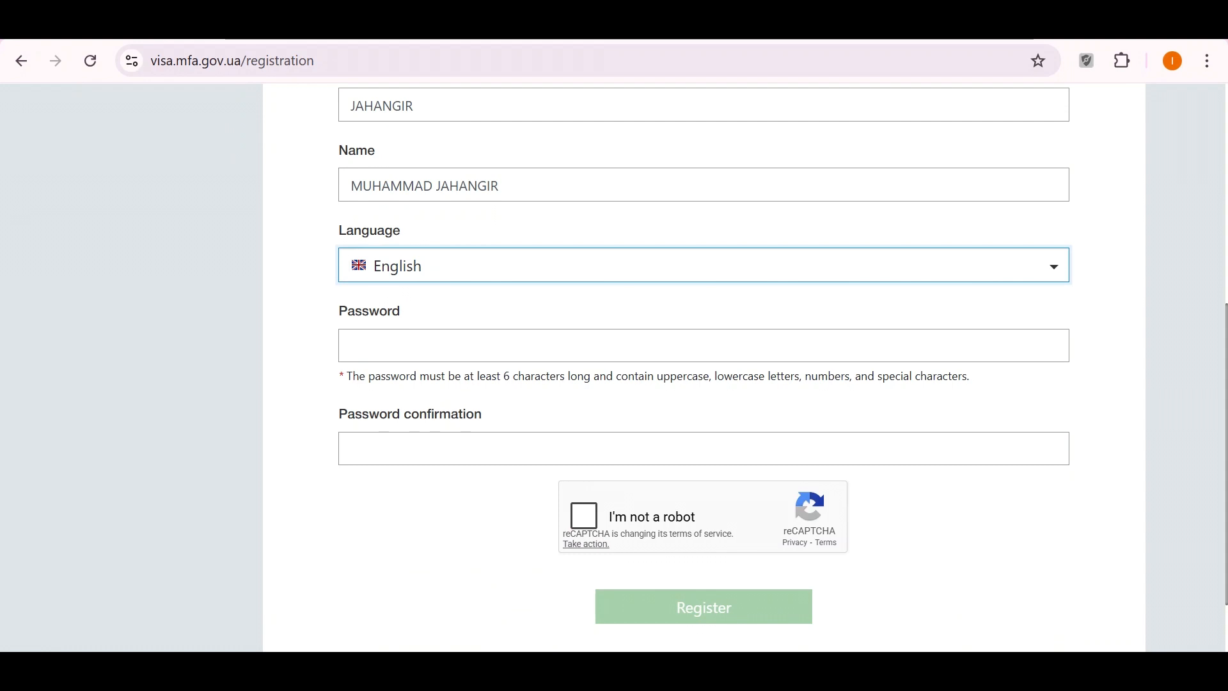
key("Tab")
key("Escape")
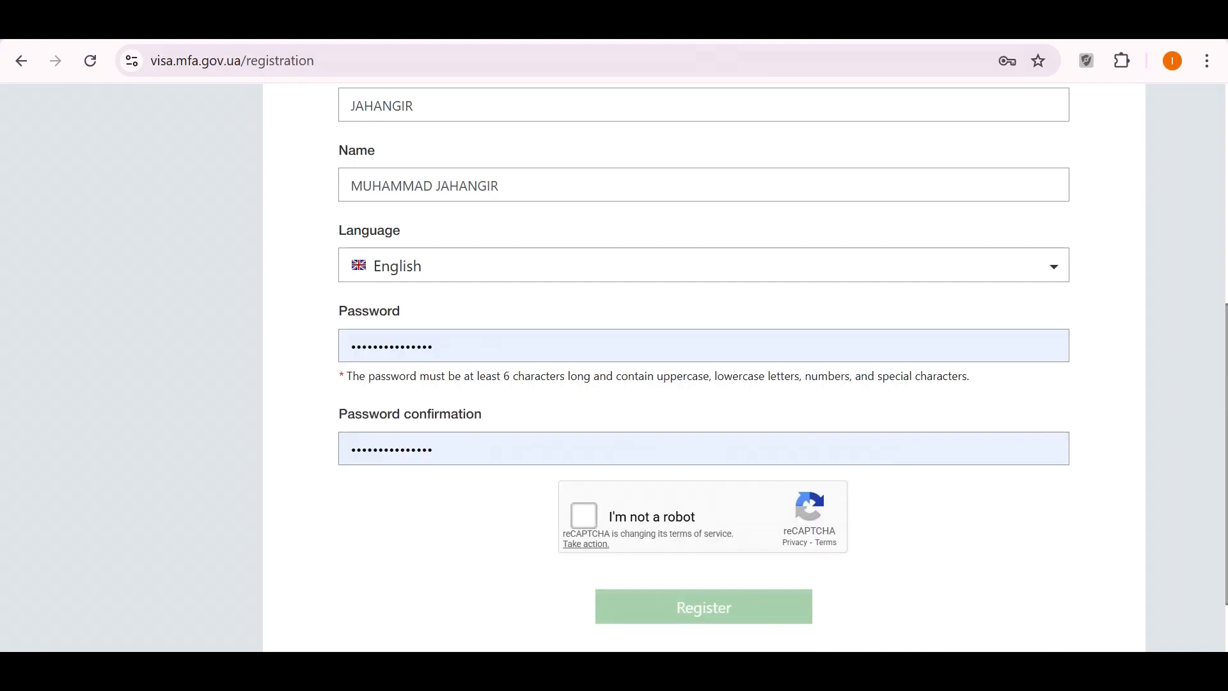
left_click(584, 516)
scroll(614, 368, "down", 2)
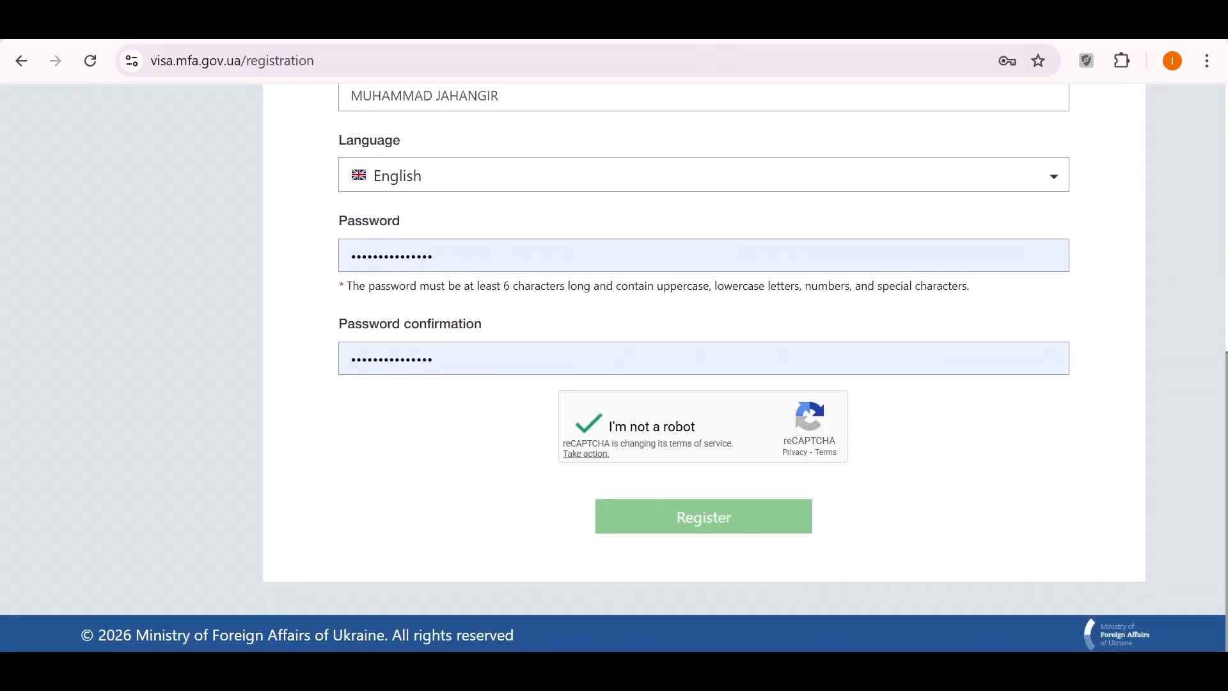
Submit the new account registration and open a new tab to check the mailbox.
left_click(703, 516)
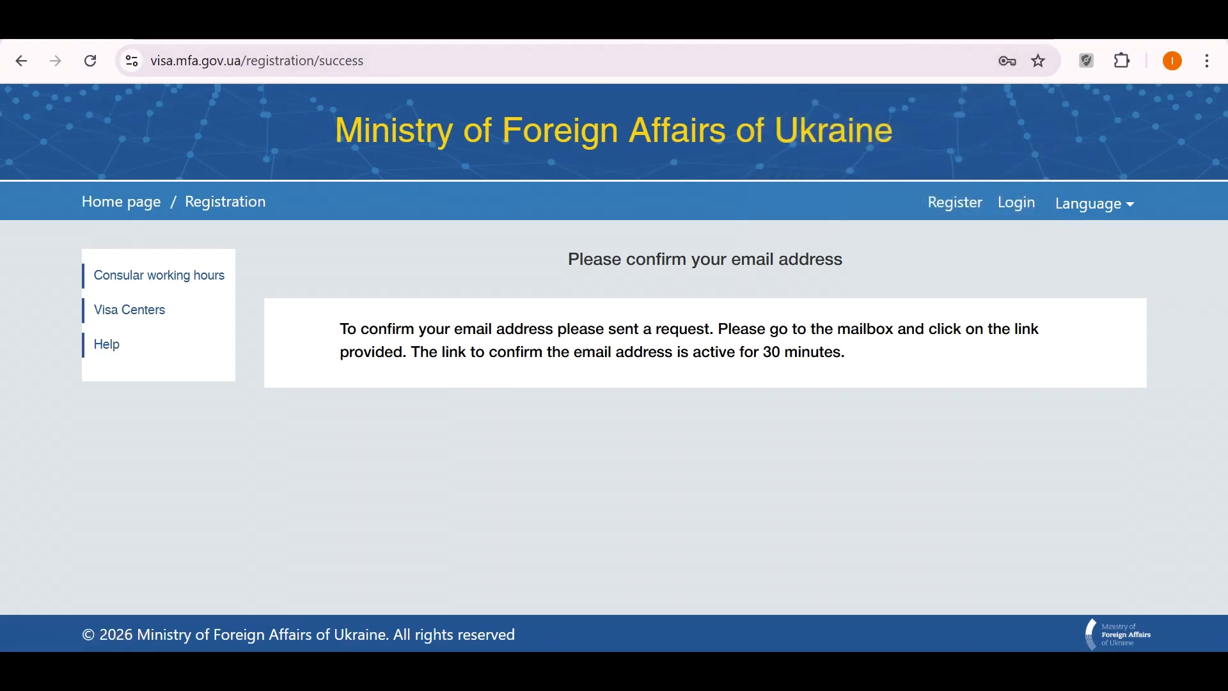
key("ctrl+t")
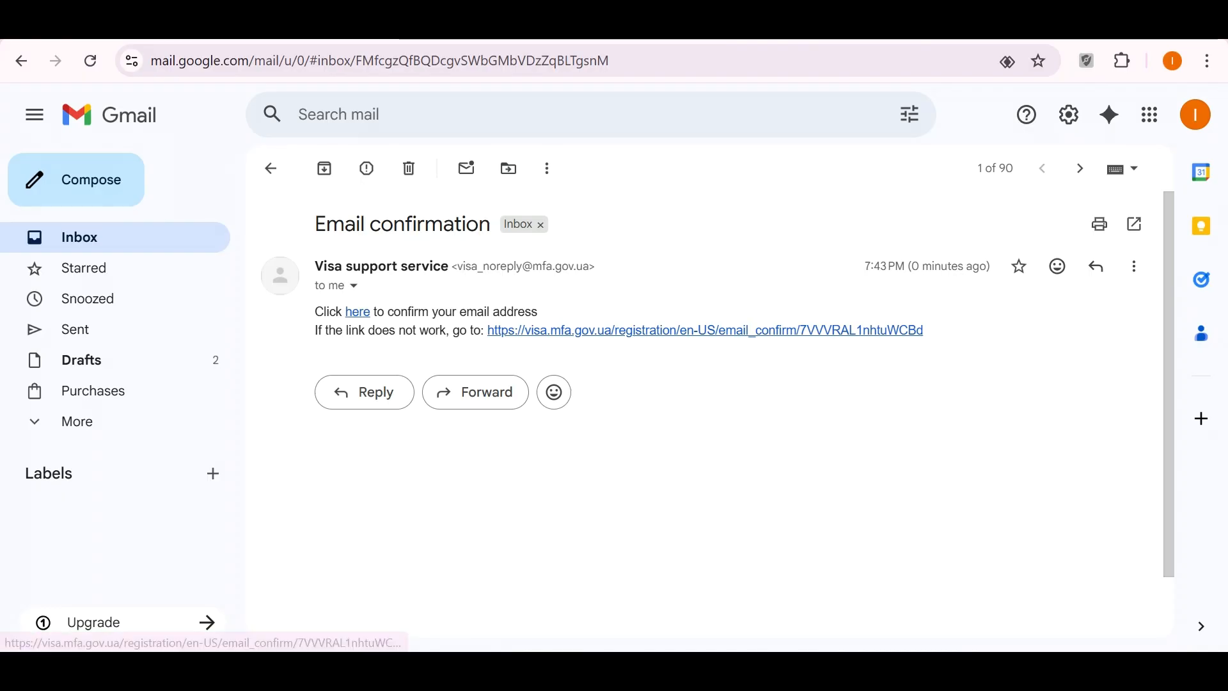
Follow the 'here' link in the Email confirmation message.
left_click(358, 312)
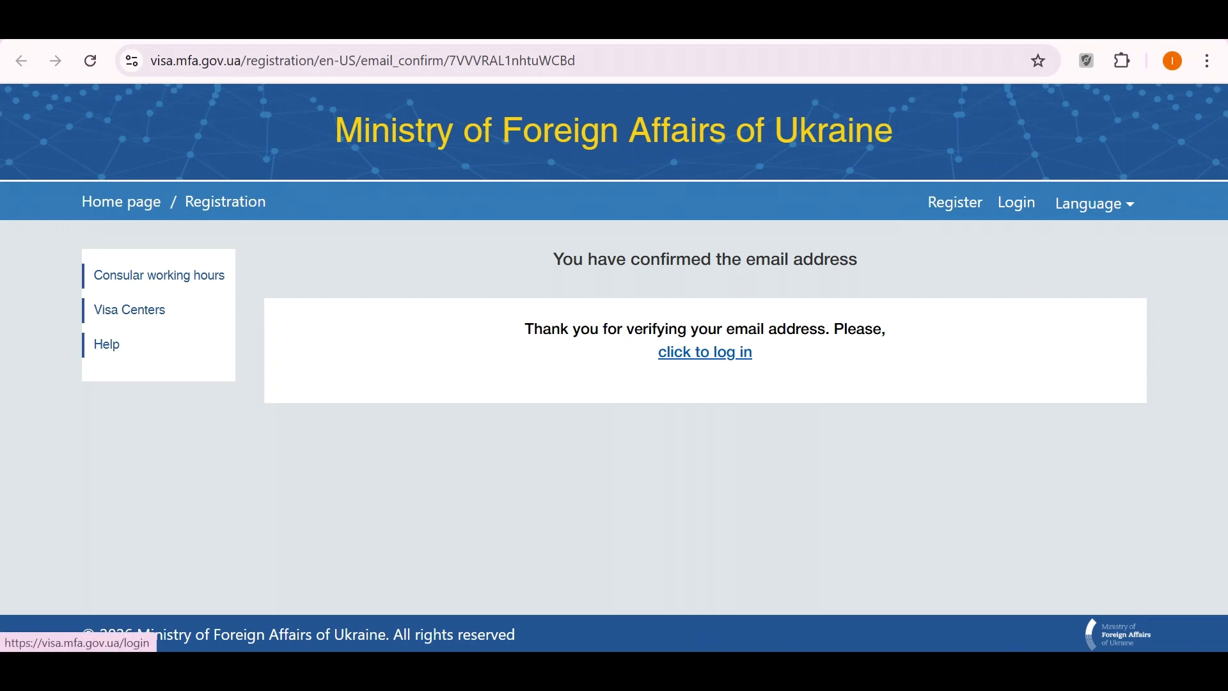
Go to the login page with saved credentials autofilled and start the 'I'm not a robot' check.
left_click(705, 353)
scroll(703, 384, "down", 1)
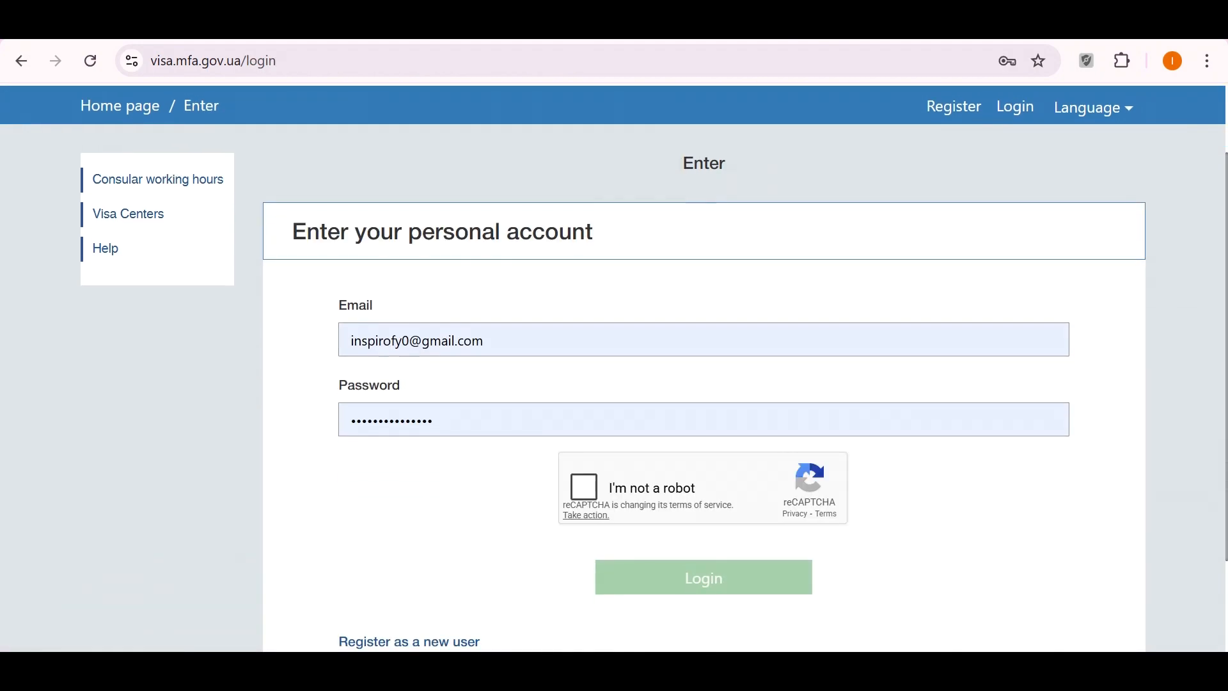
left_click(584, 486)
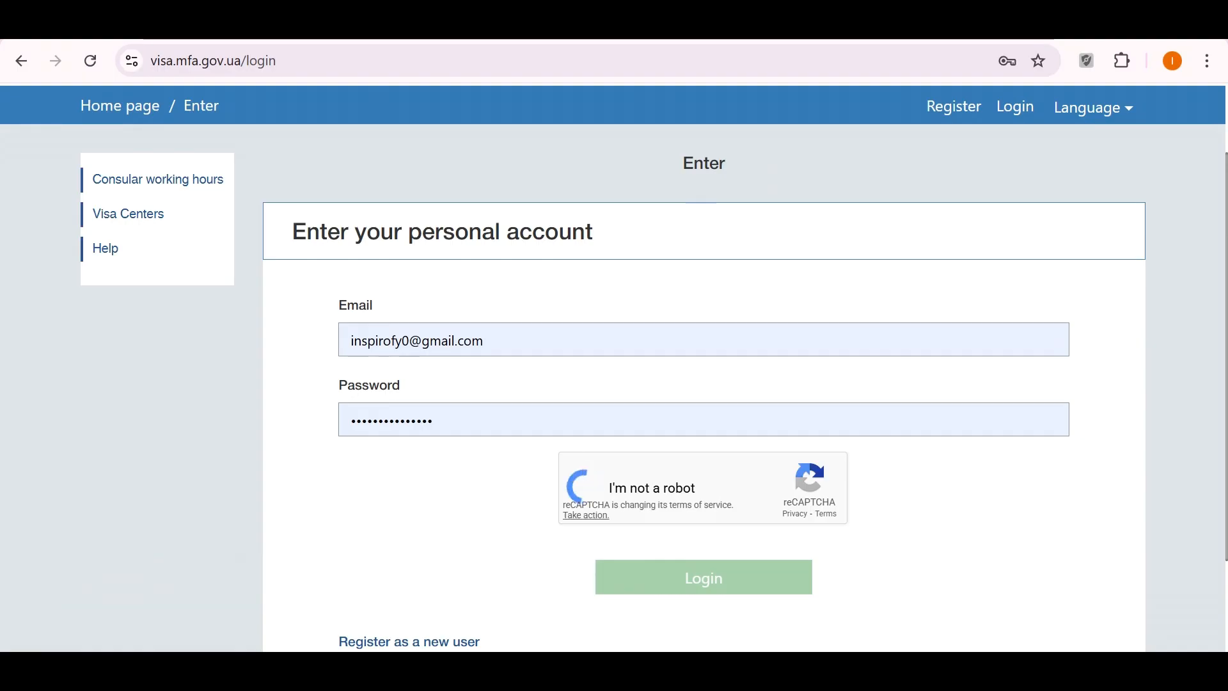
scroll(703, 383, "down", 2)
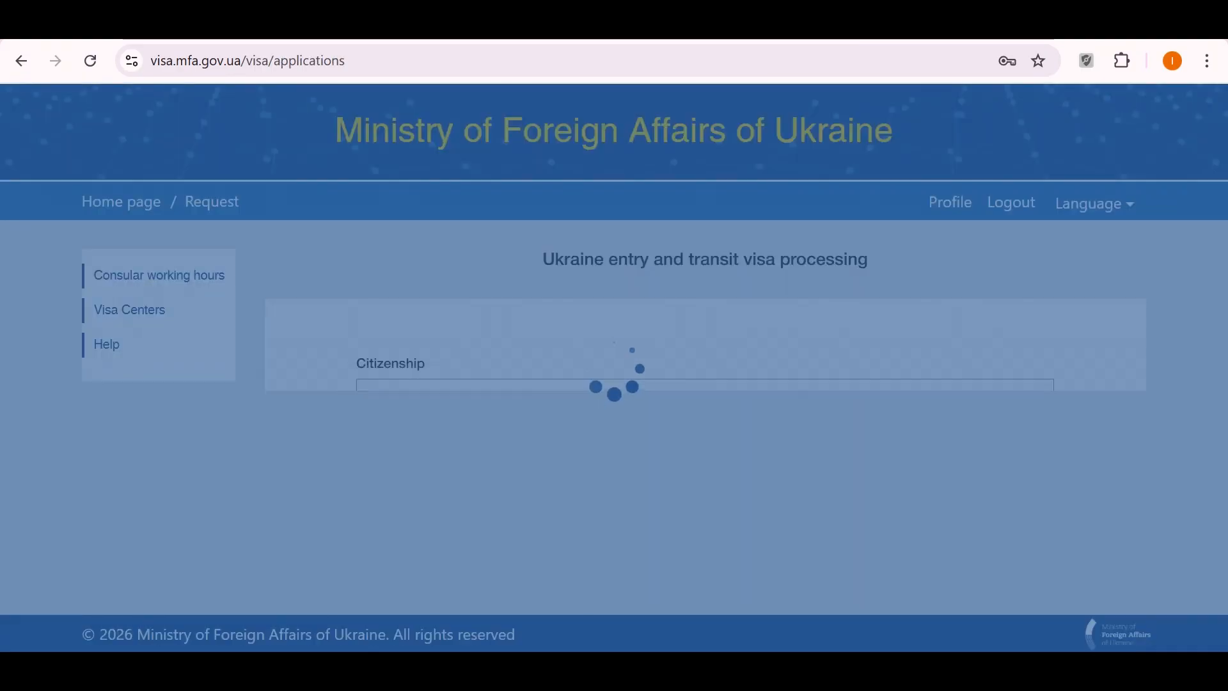
Select Pakistan citizenship, C-02 Private visit, submission country Pakistan and the Embassy of Ukraine.
scroll(614, 367, "down", 4)
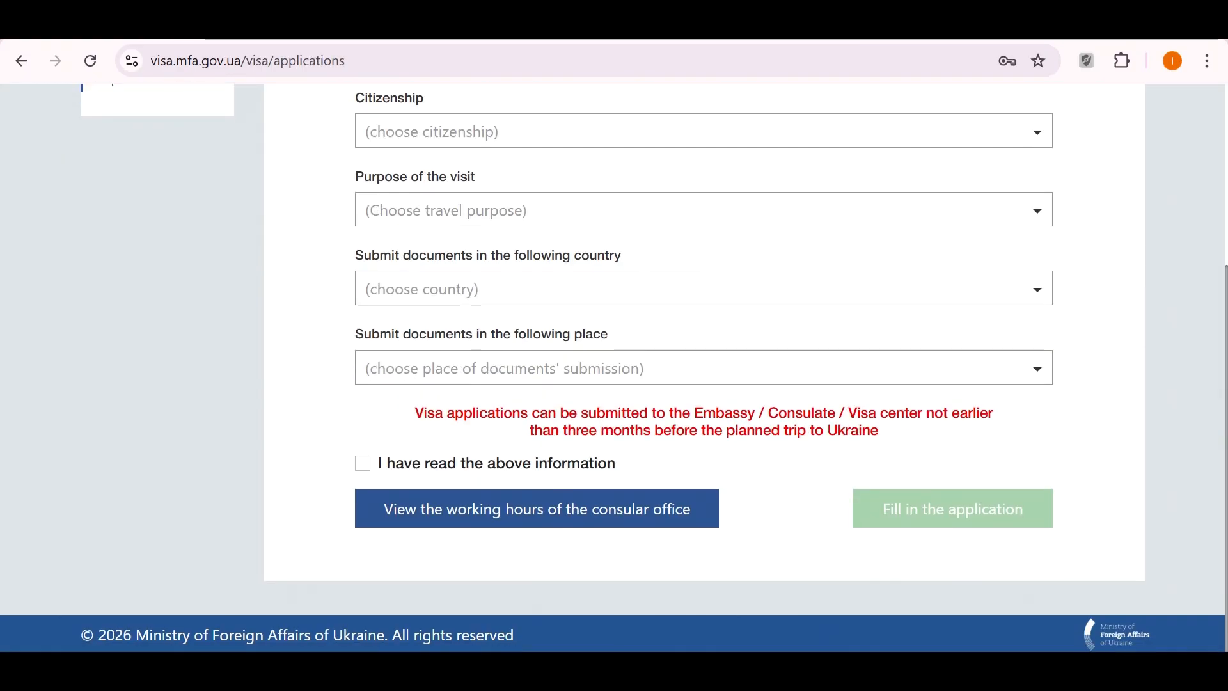
scroll(614, 368, "up", 3)
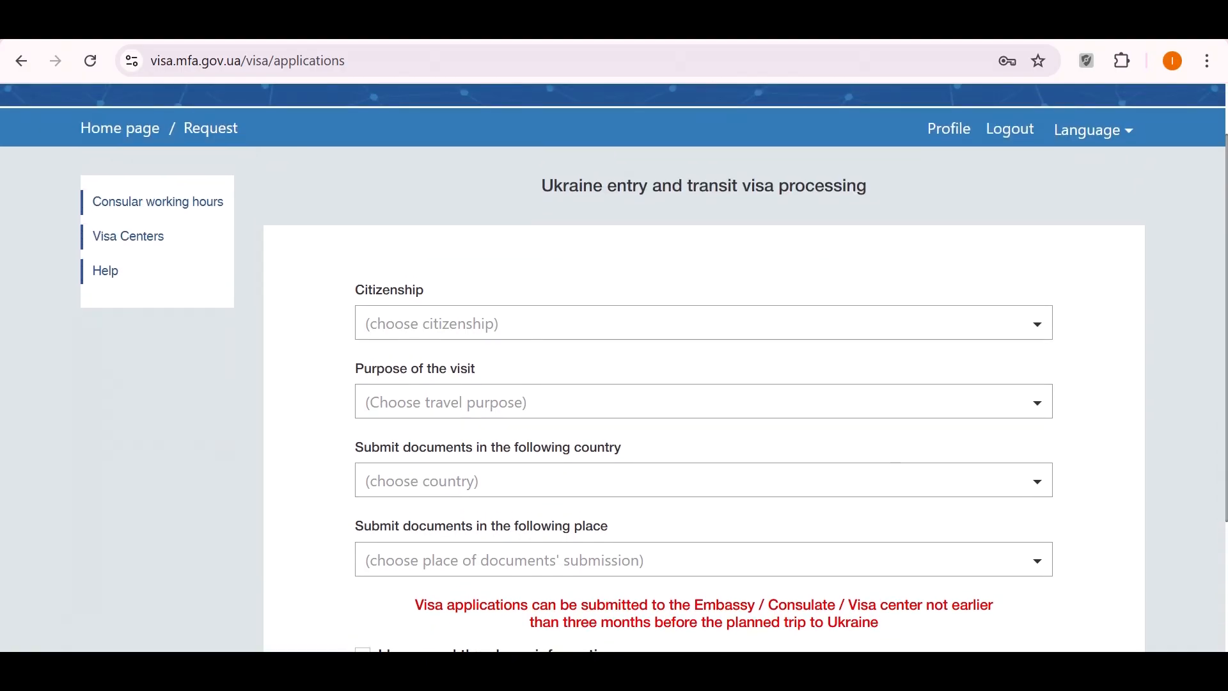
left_click(704, 323)
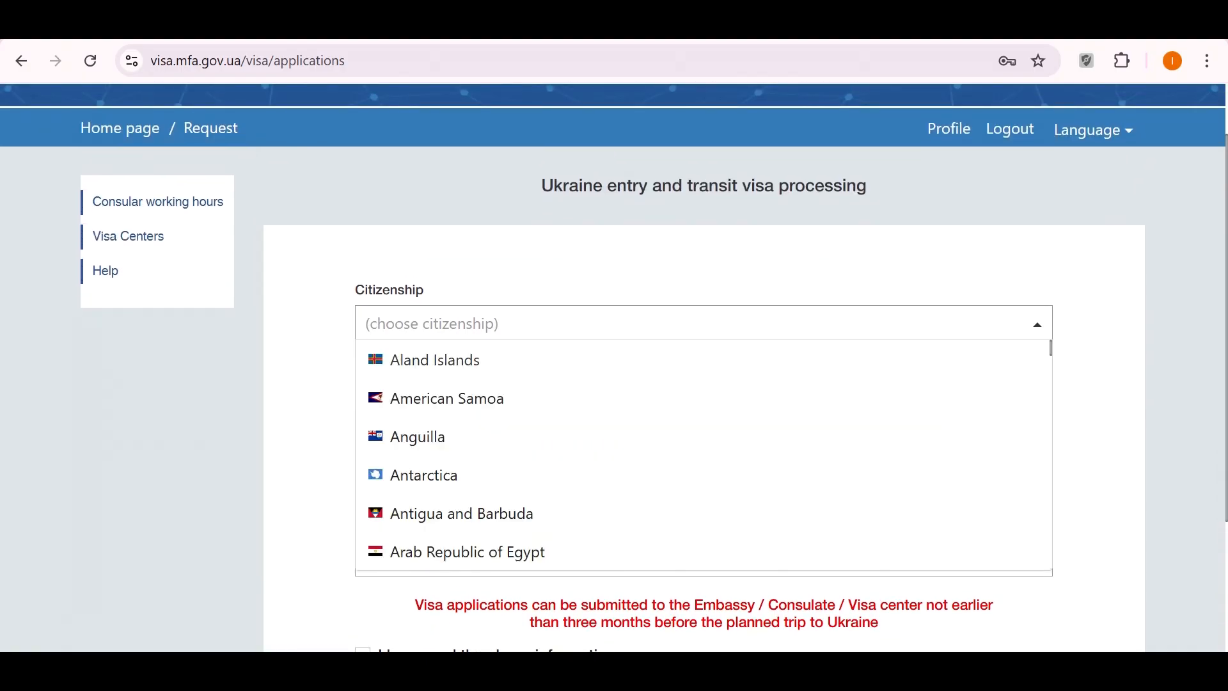
type("PAK")
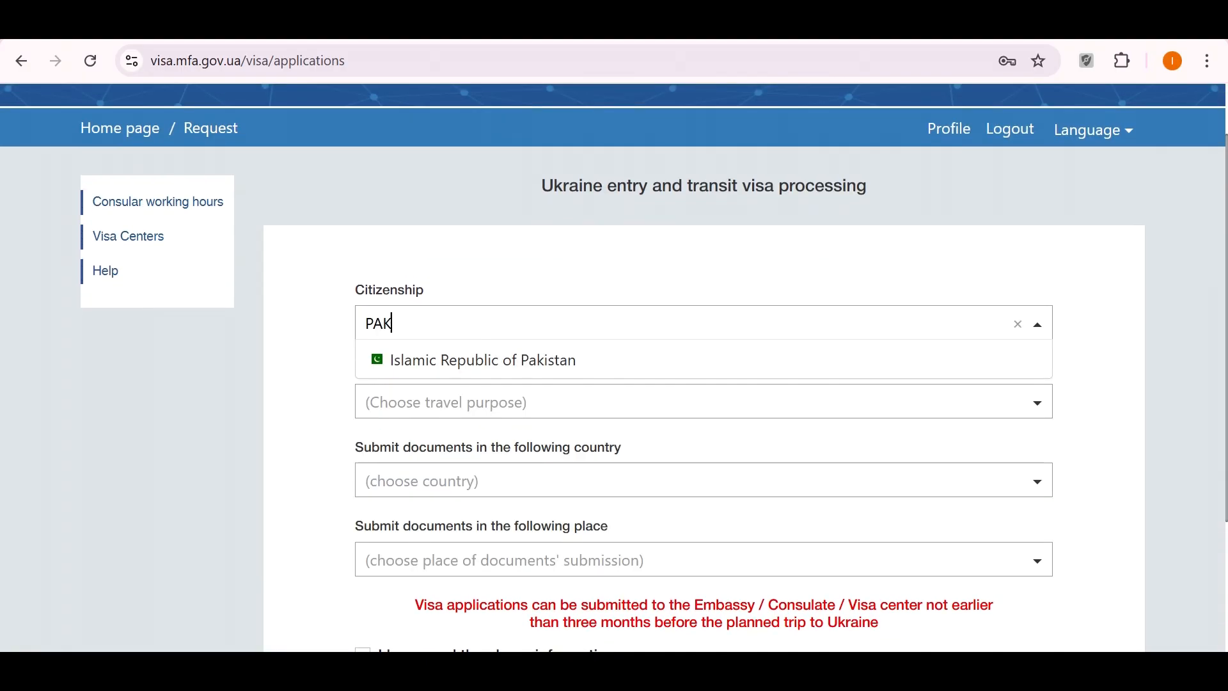
key("Return")
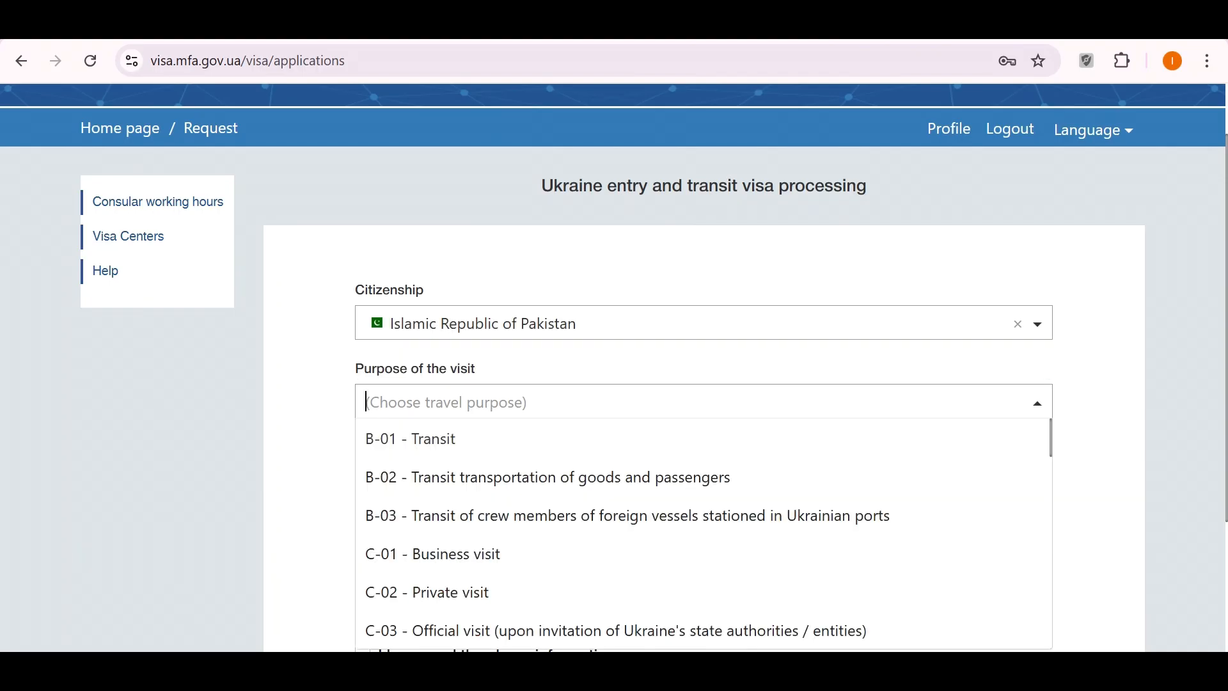
key("Return")
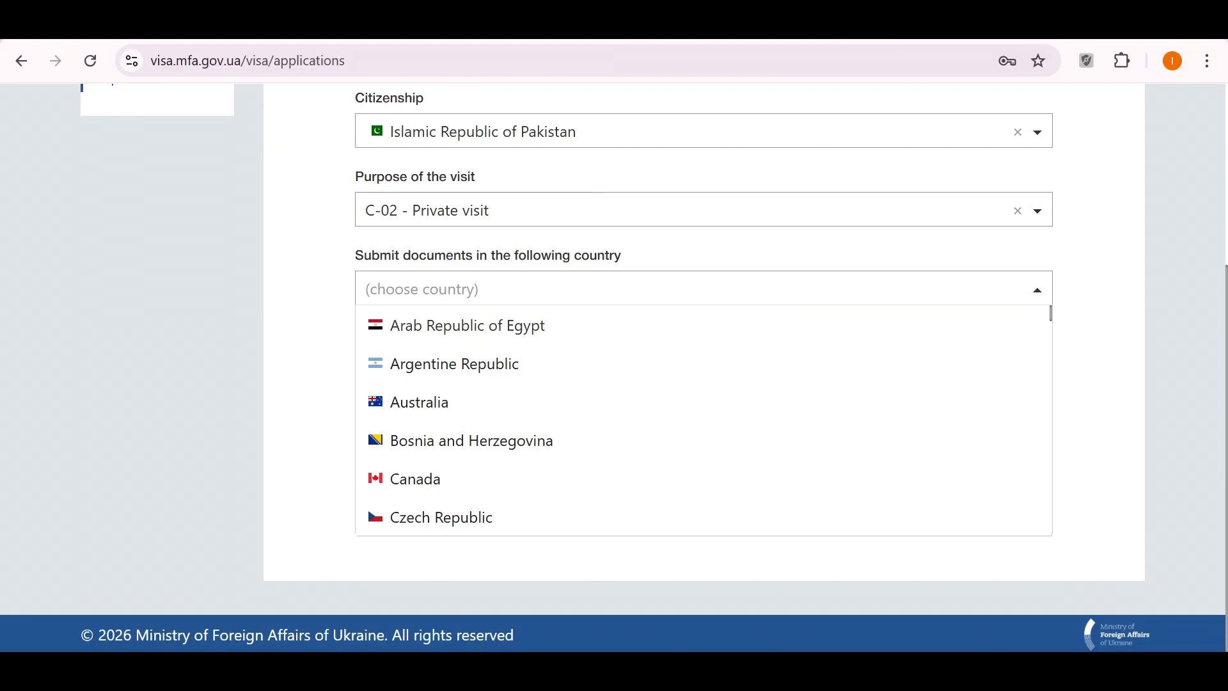
type("PAK")
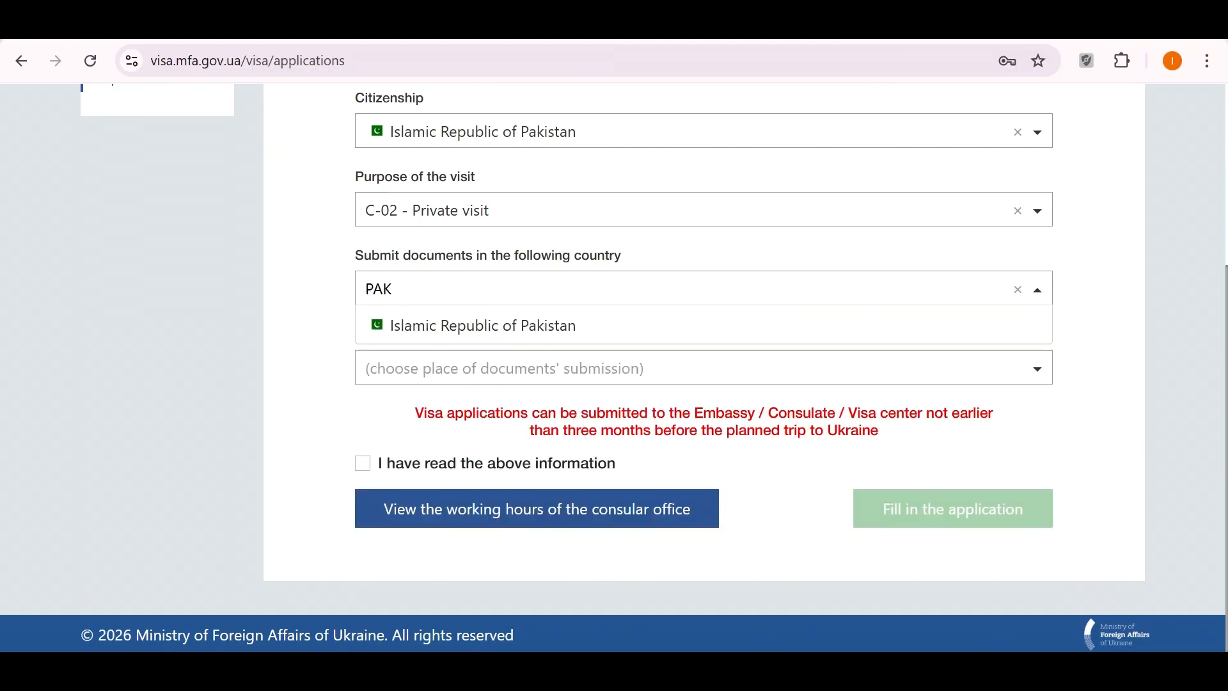
key("Return")
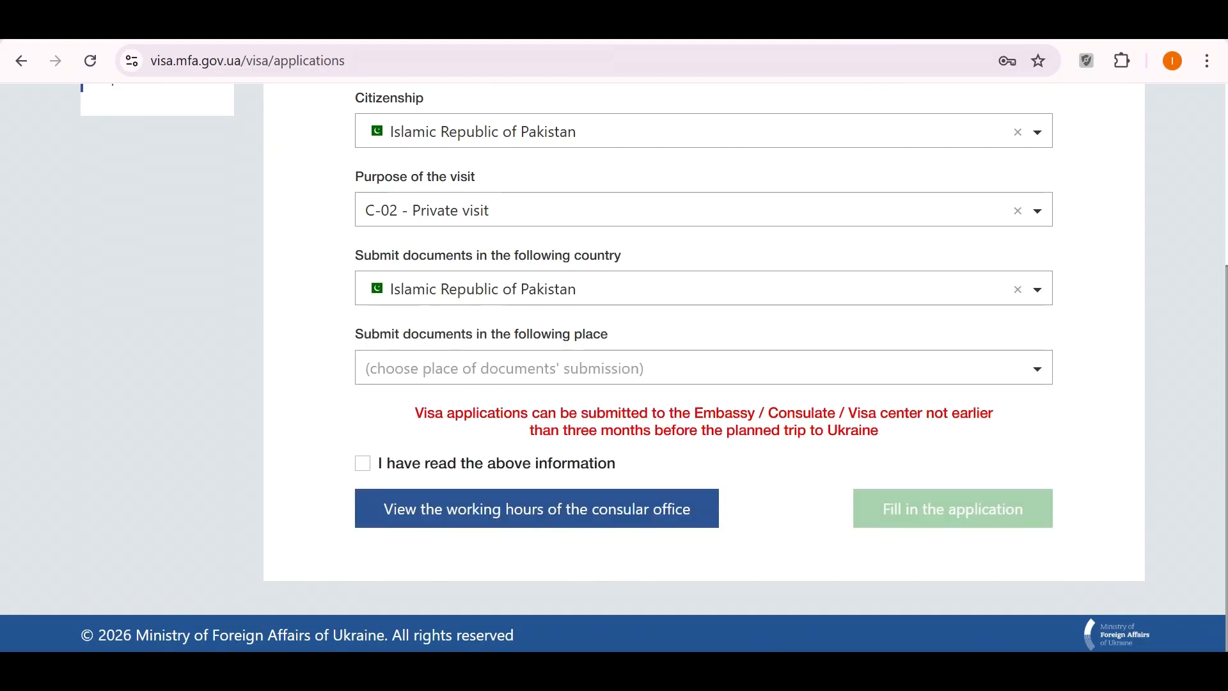
left_click(703, 367)
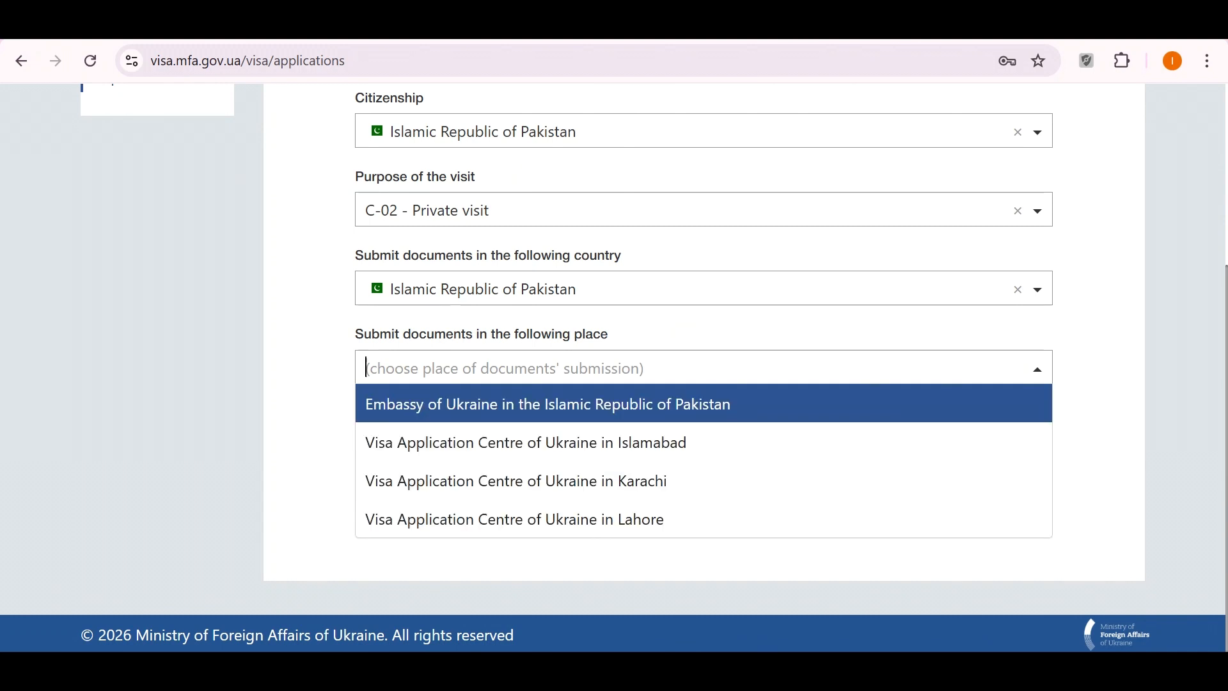
left_click(704, 404)
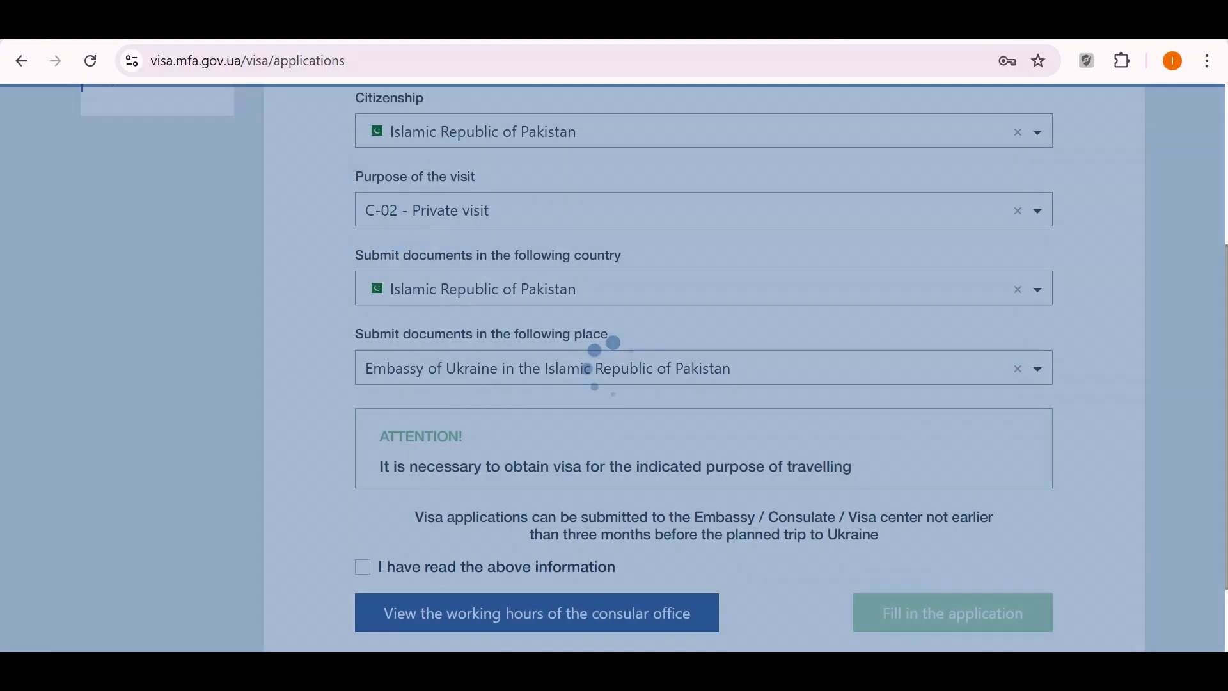
Confirm having read the submission notice and start the visa application form.
scroll(703, 367, "down", 2)
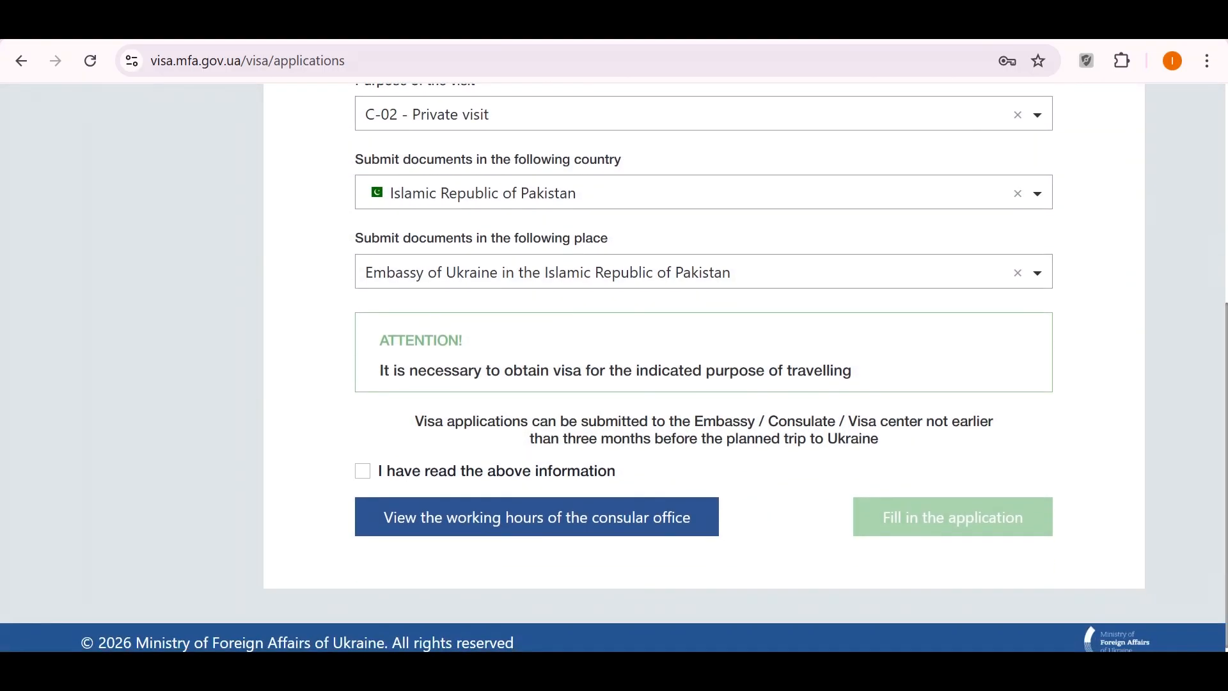
left_click(363, 470)
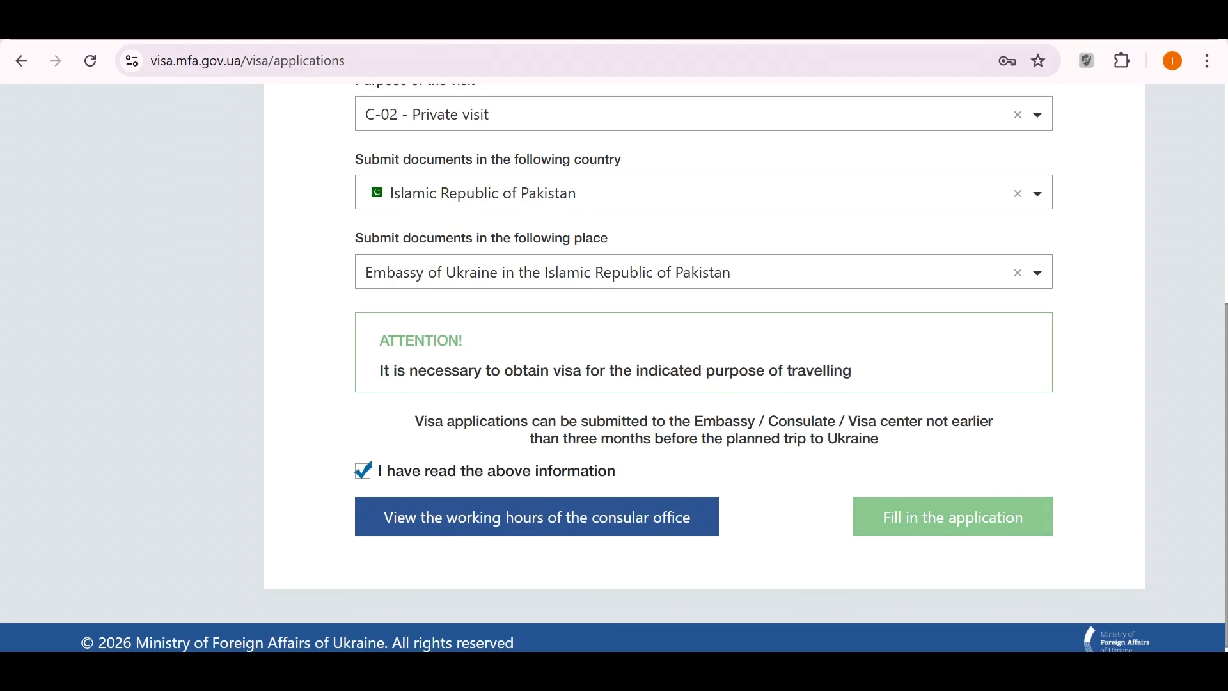
left_click(953, 516)
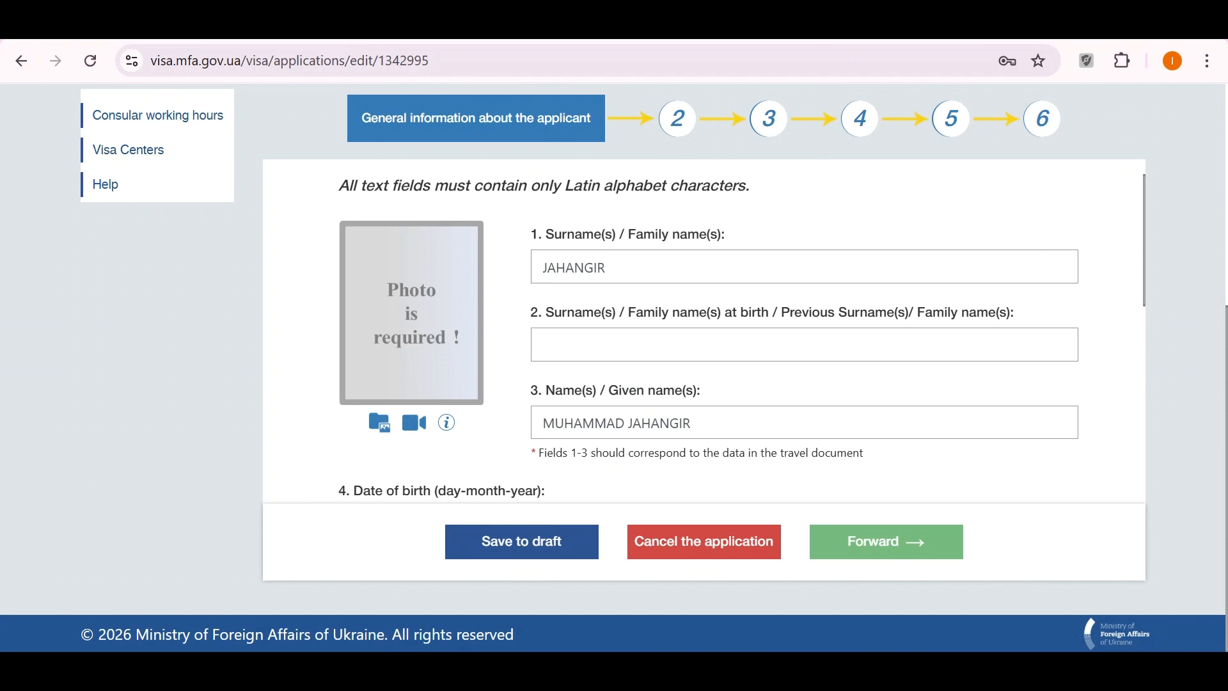
Fill the birth surname from the saved suggestion and go Forward to the identity documents step.
left_click_drag(542, 234, 725, 234)
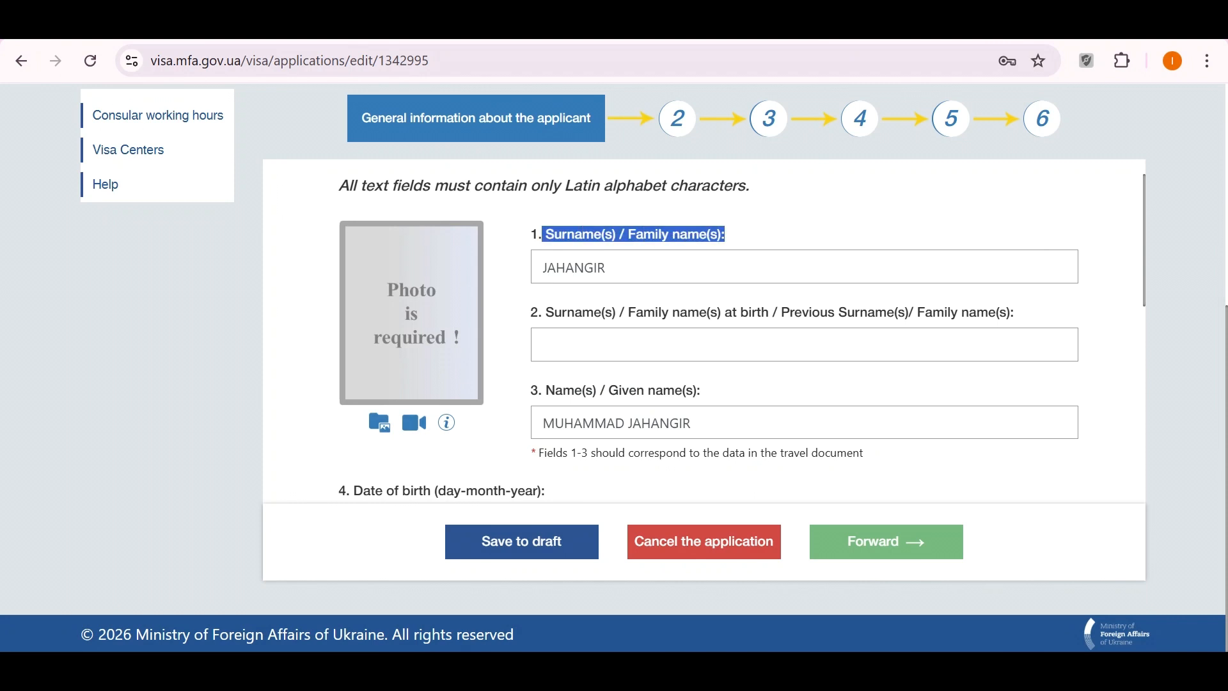
left_click_drag(531, 313, 1014, 312)
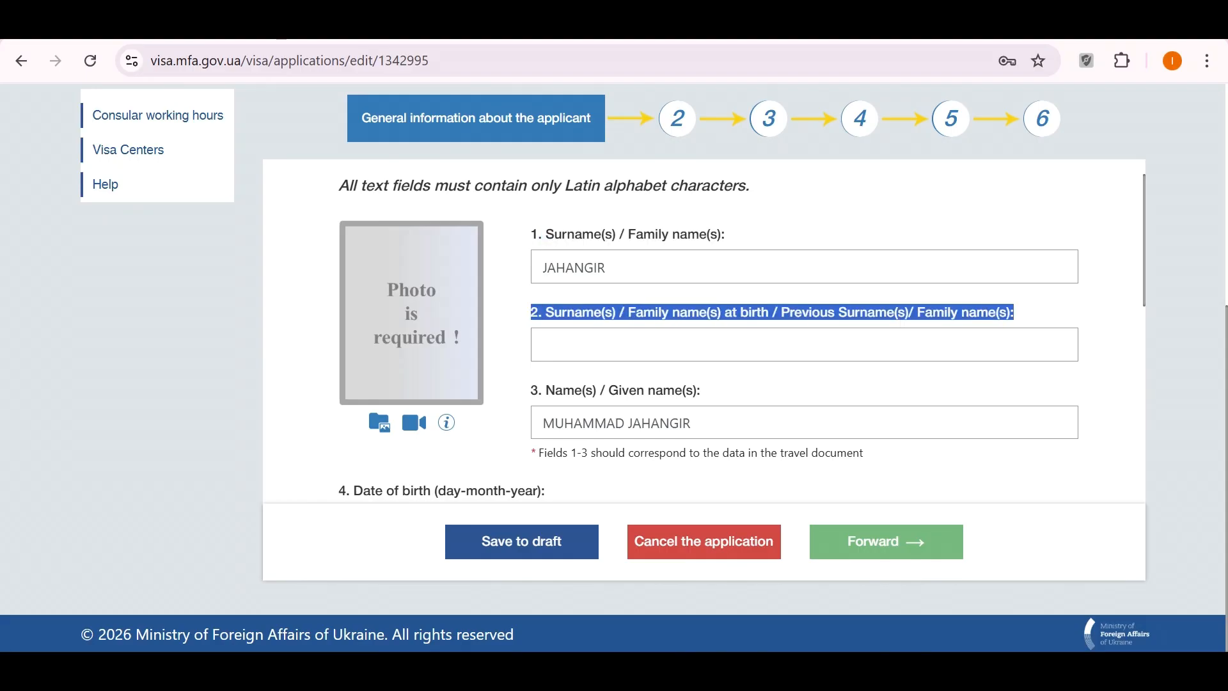
left_click(691, 345)
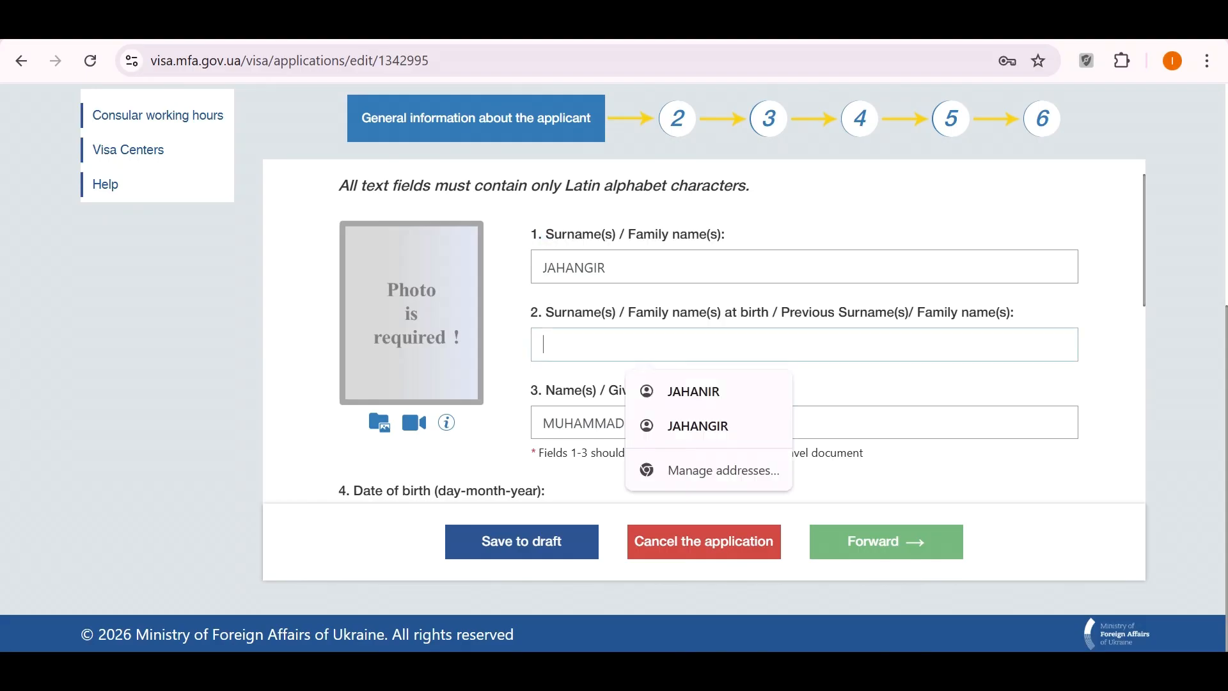
left_click(694, 391)
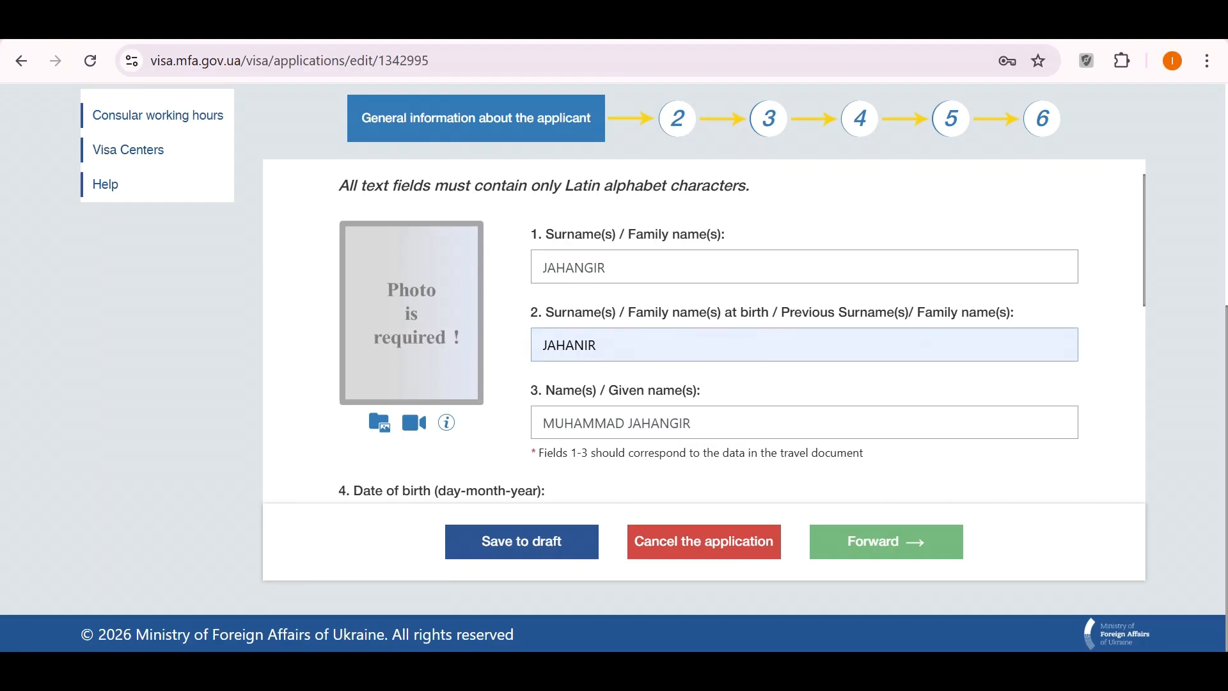
left_click_drag(554, 390, 700, 390)
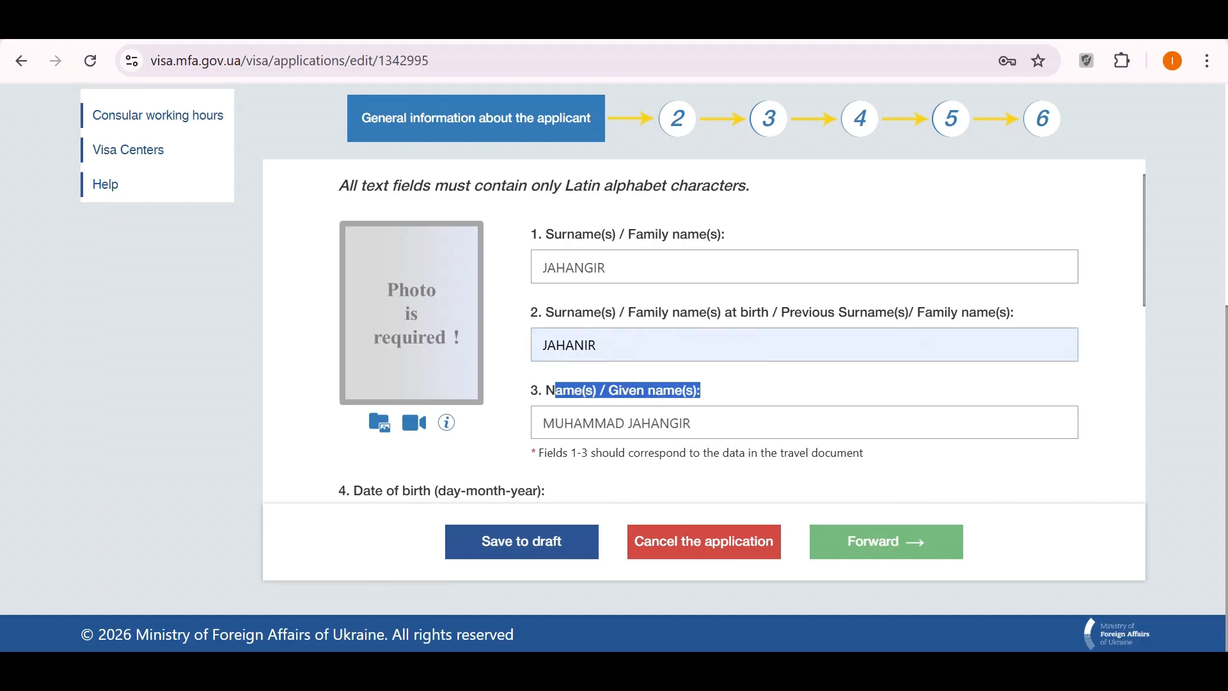
left_click(723, 390)
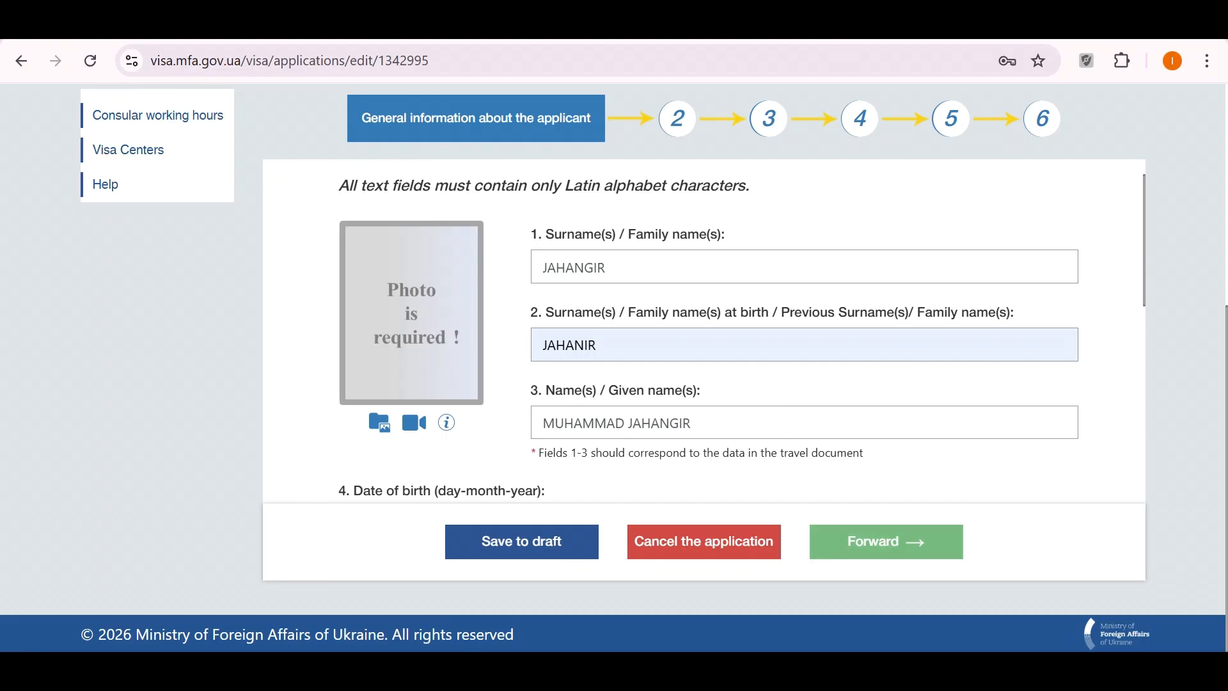
left_click(887, 541)
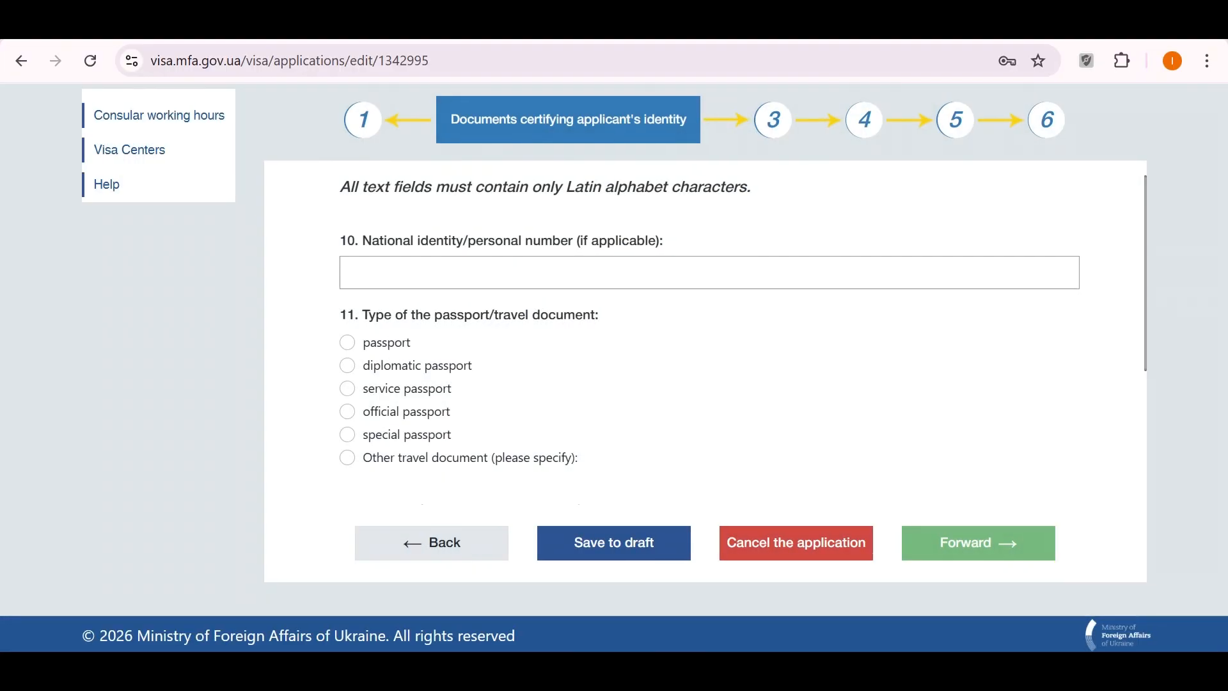
Enter the applicant's national identity number, choose passport as travel document, and go to step 3.
left_click_drag(359, 241, 664, 240)
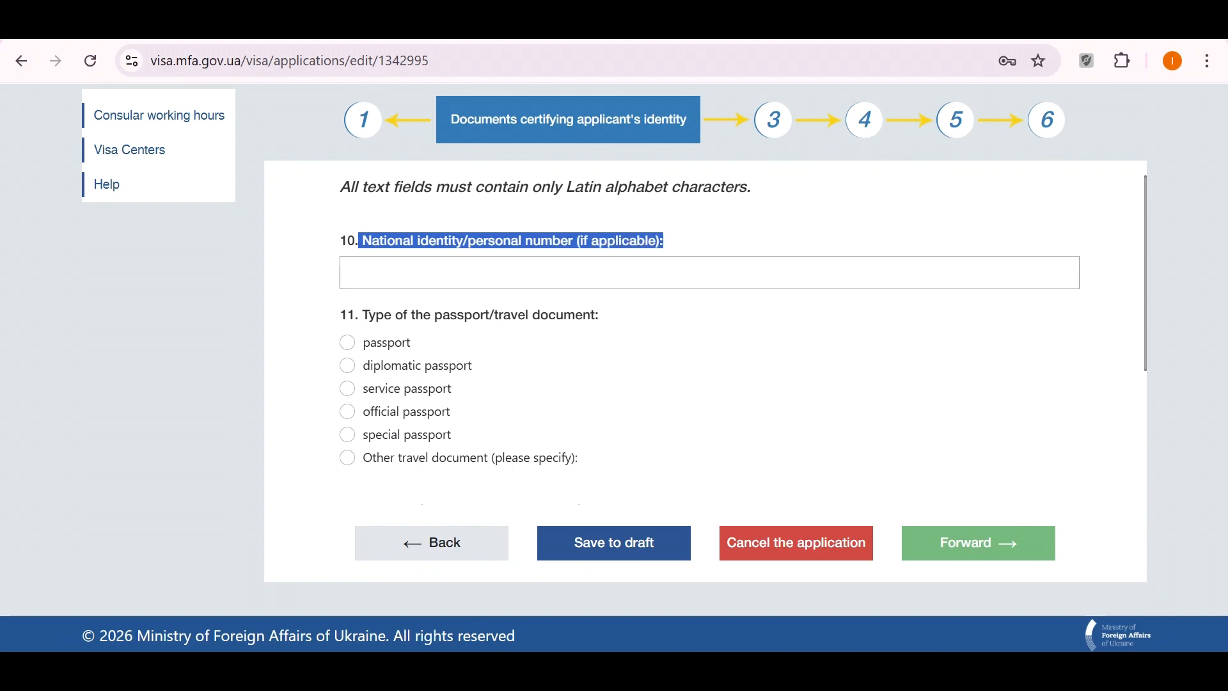
left_click(353, 273)
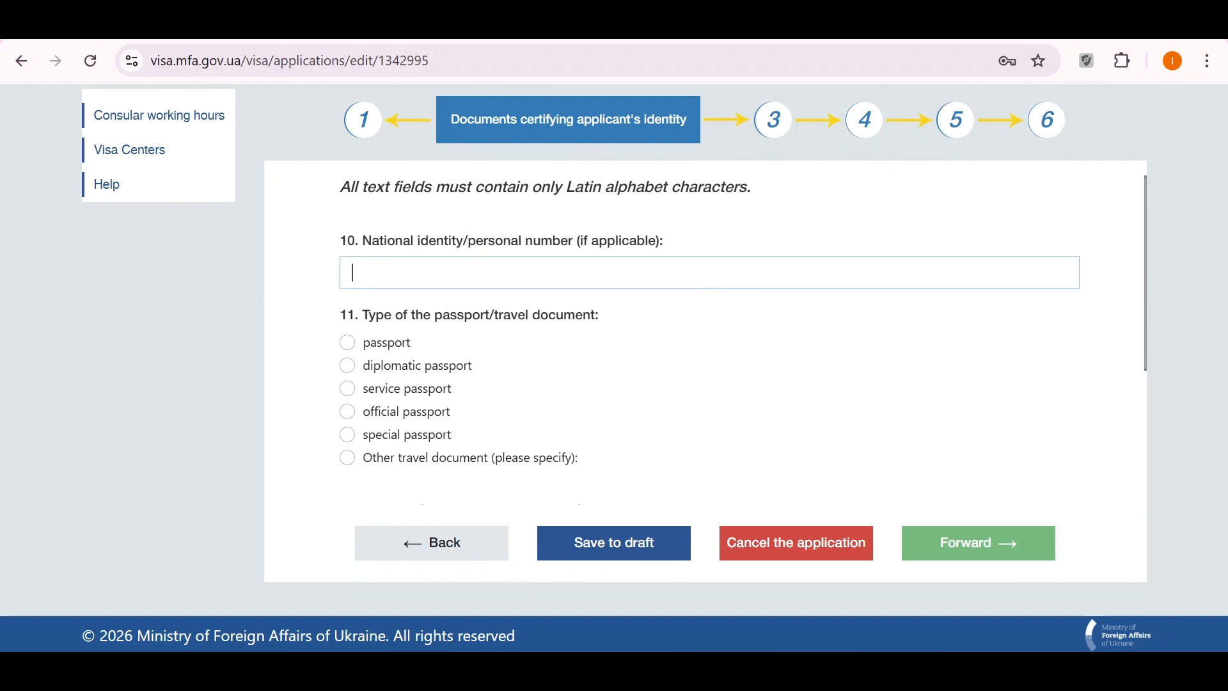
left_click(347, 342)
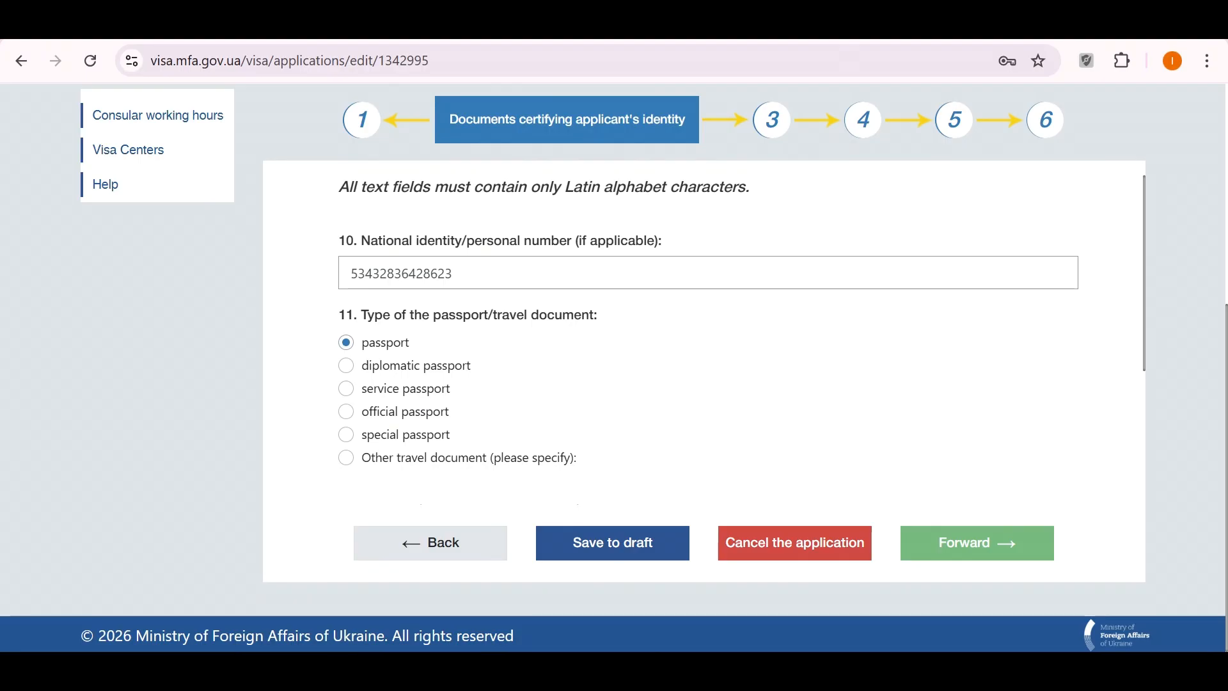
left_click(977, 543)
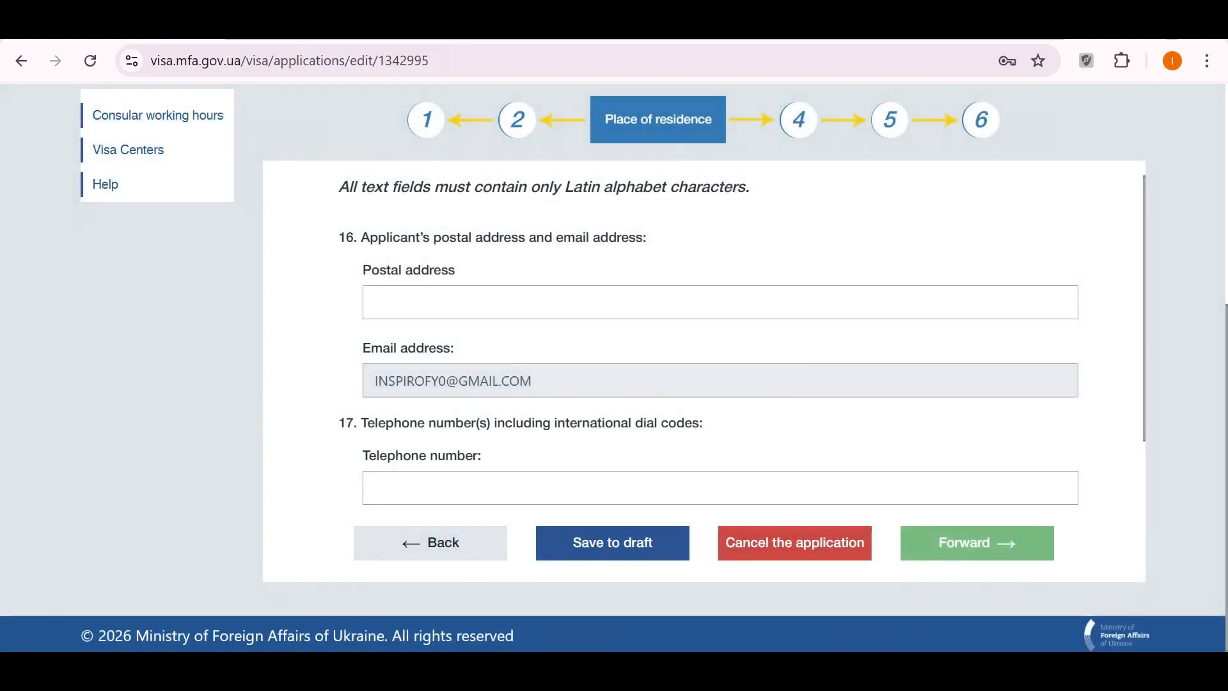
Fill postal address and telephone from the first saved autofill entry, then go to Place of work.
left_click_drag(358, 237, 455, 270)
left_click(377, 302)
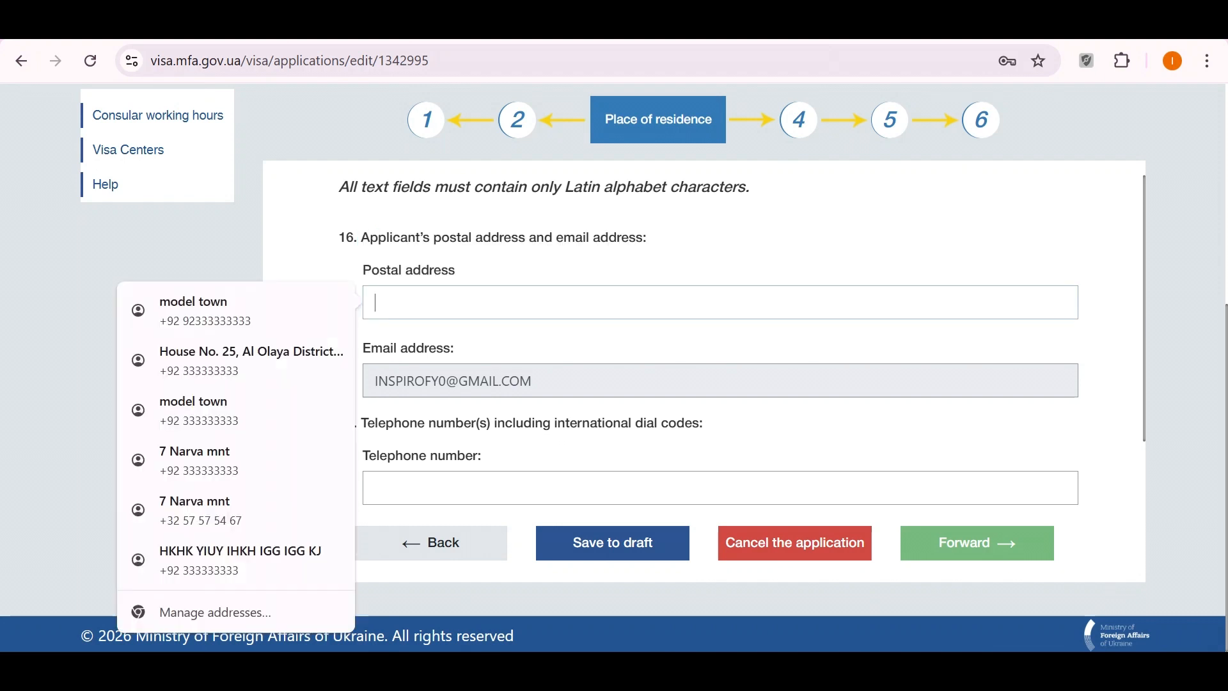
key("Return")
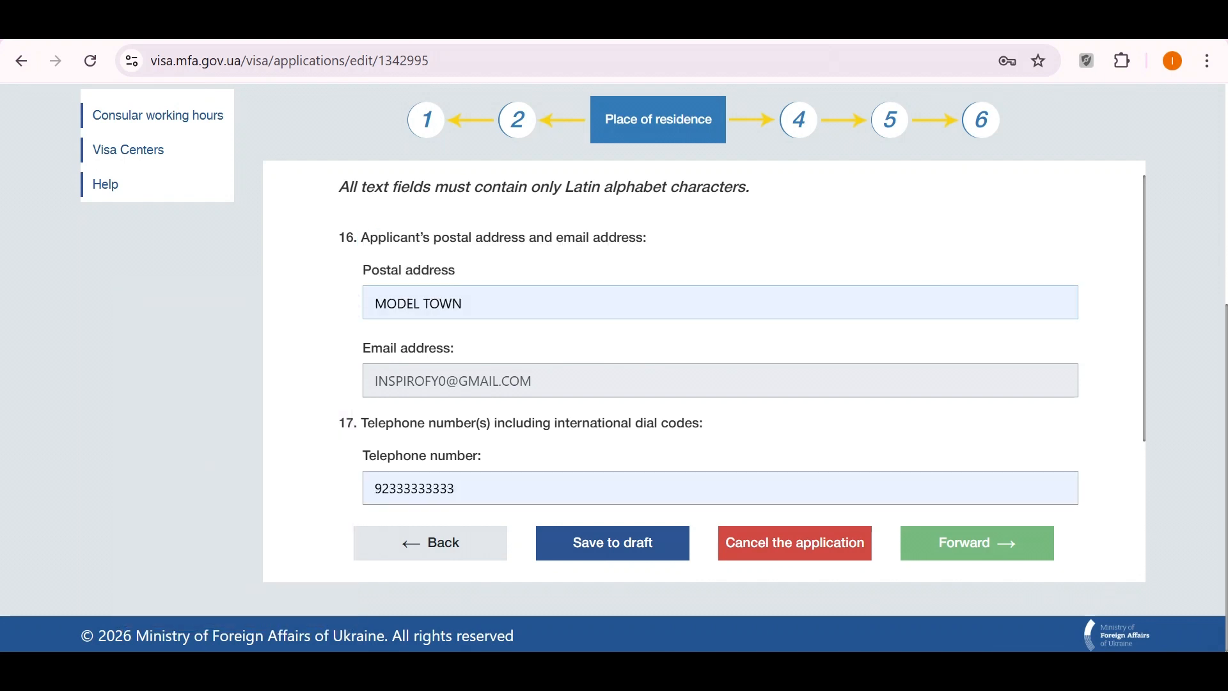
mouse_move(361, 423)
left_mouse_down()
mouse_move(481, 456)
mouse_move(701, 424)
mouse_move(339, 423)
left_mouse_up()
left_click(340, 423)
left_click(977, 543)
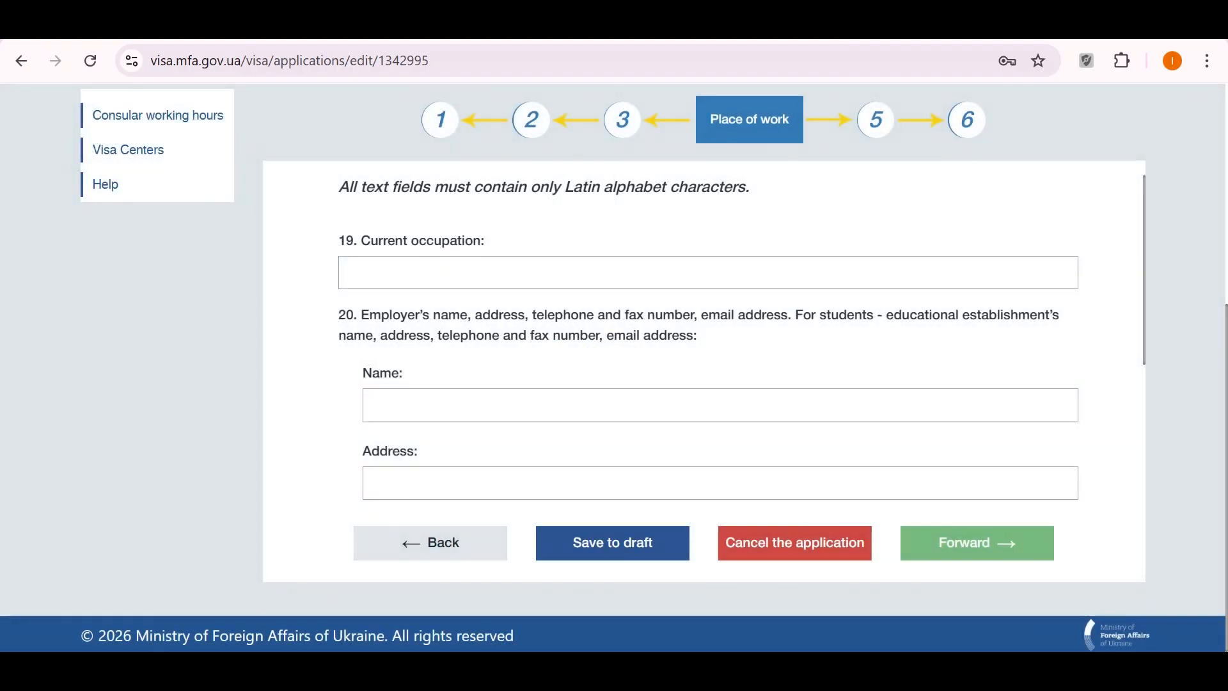
Enter TEACHER as the current occupation.
left_click_drag(357, 241, 484, 241)
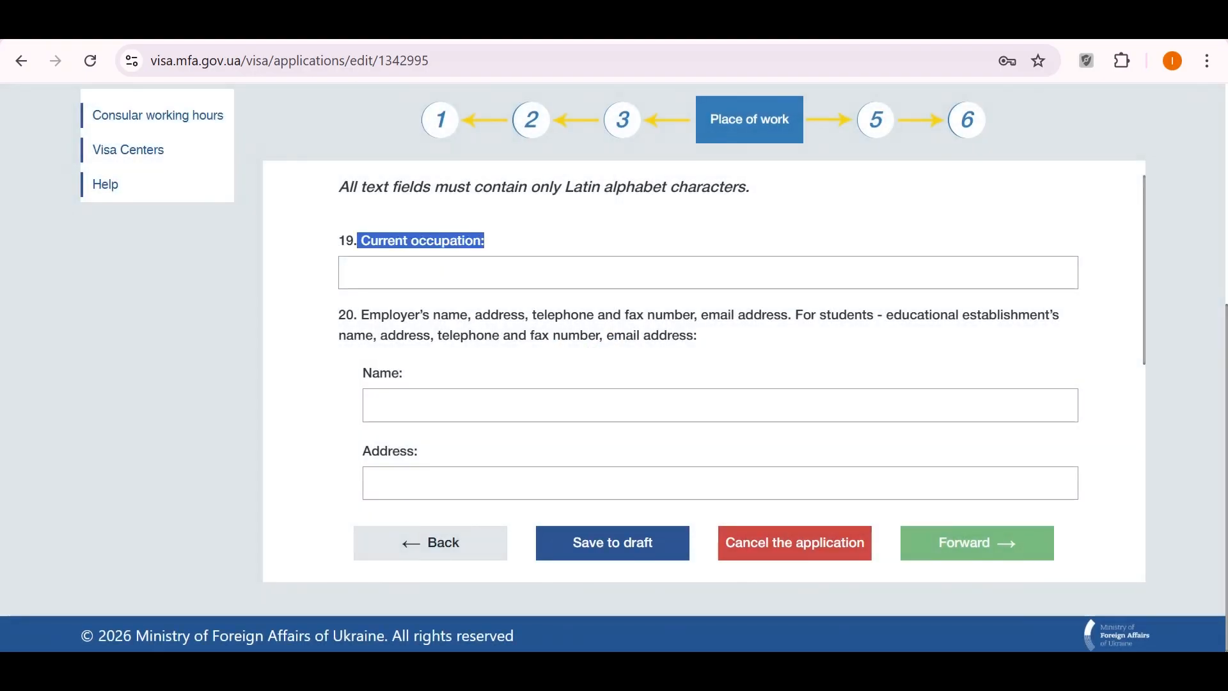
left_click(351, 272)
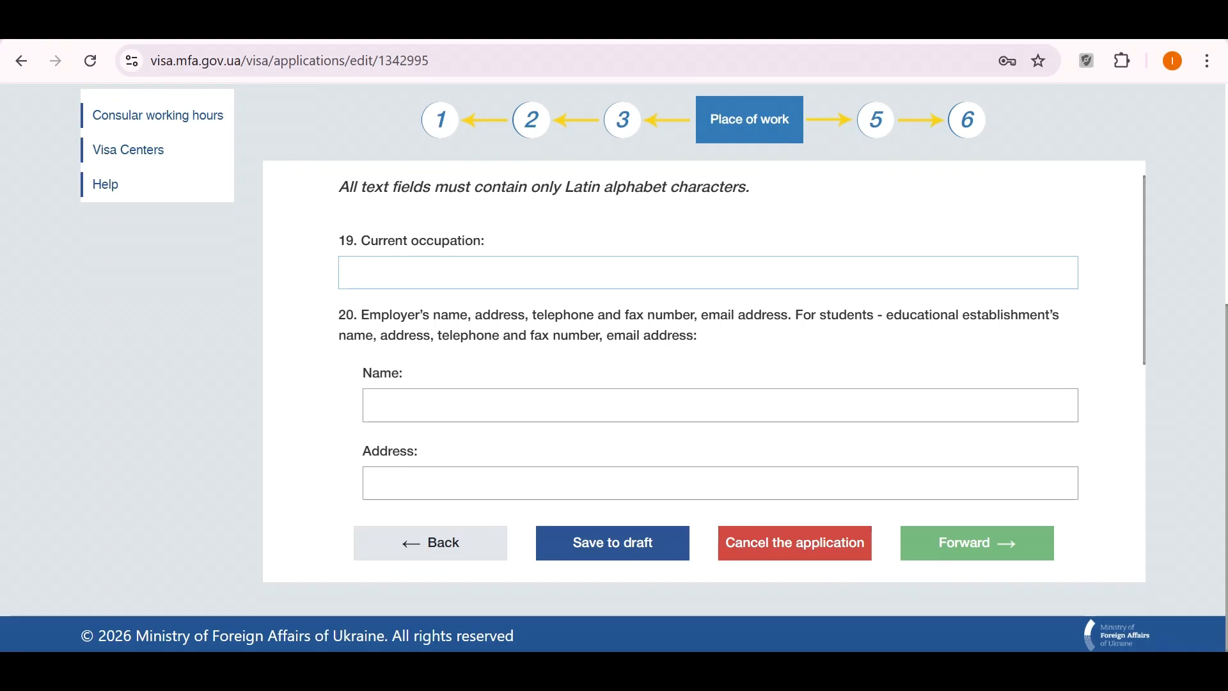
type("TEACHER")
Fill the employer's name and address from the second saved entry and continue to Trip information.
left_click_drag(369, 314, 981, 315)
left_click(982, 316)
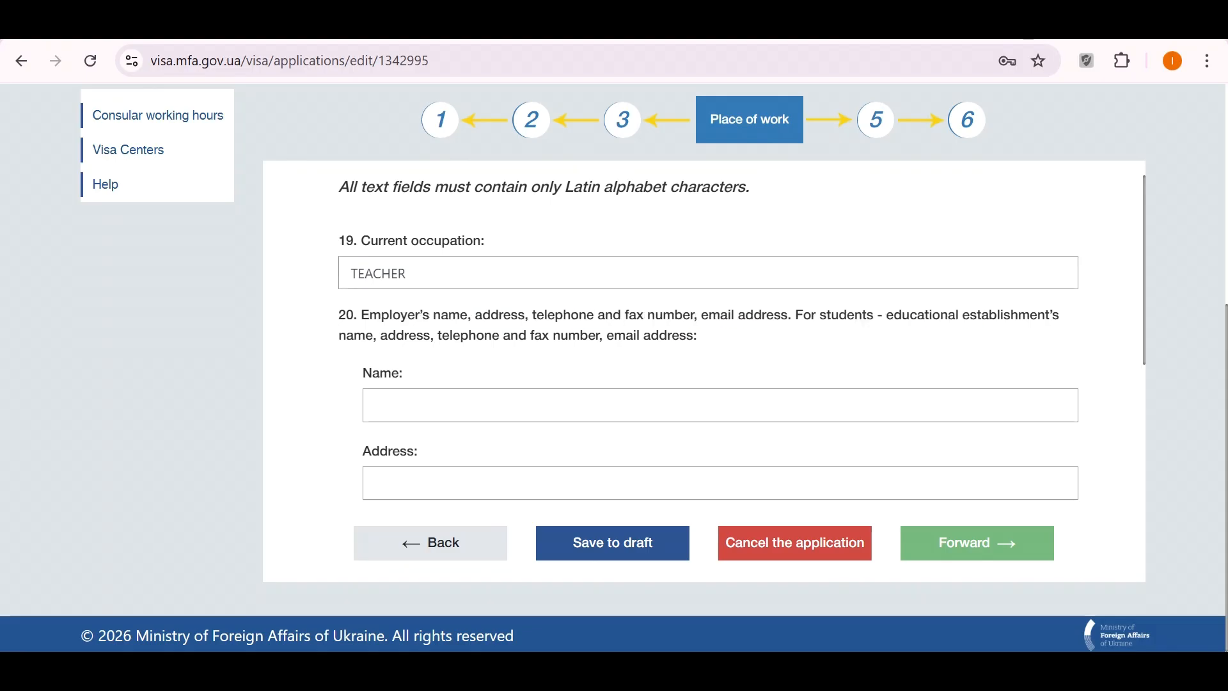
left_click(512, 405)
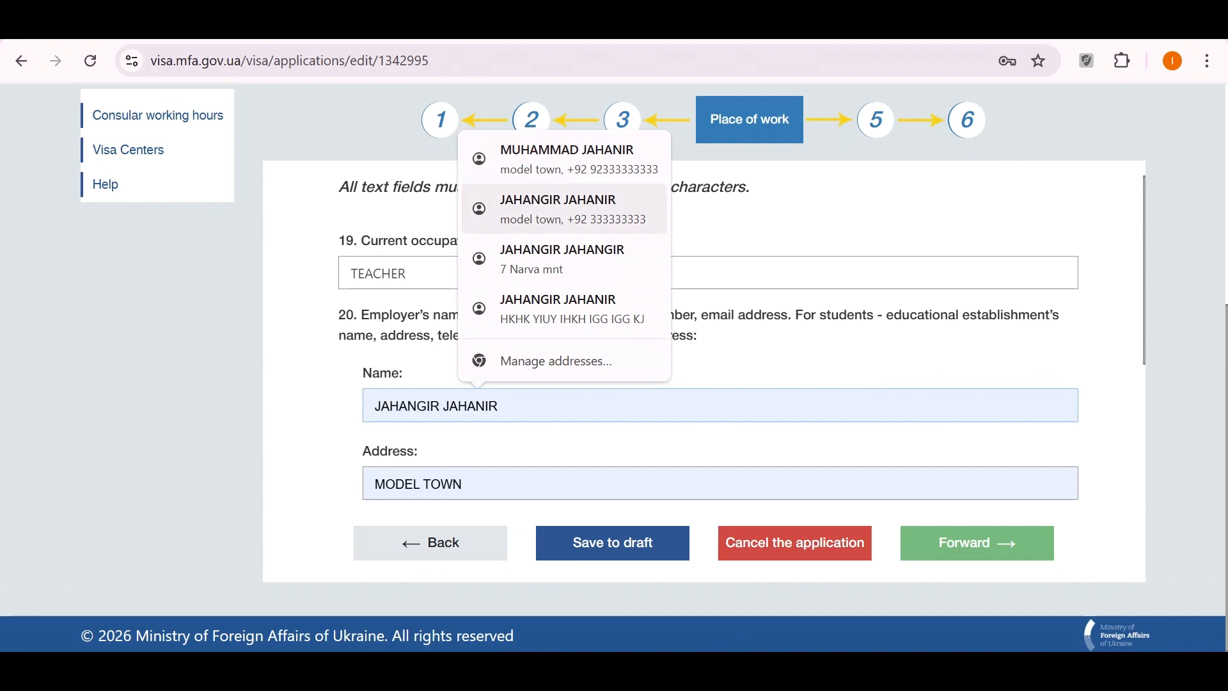
key("Down")
key("Return")
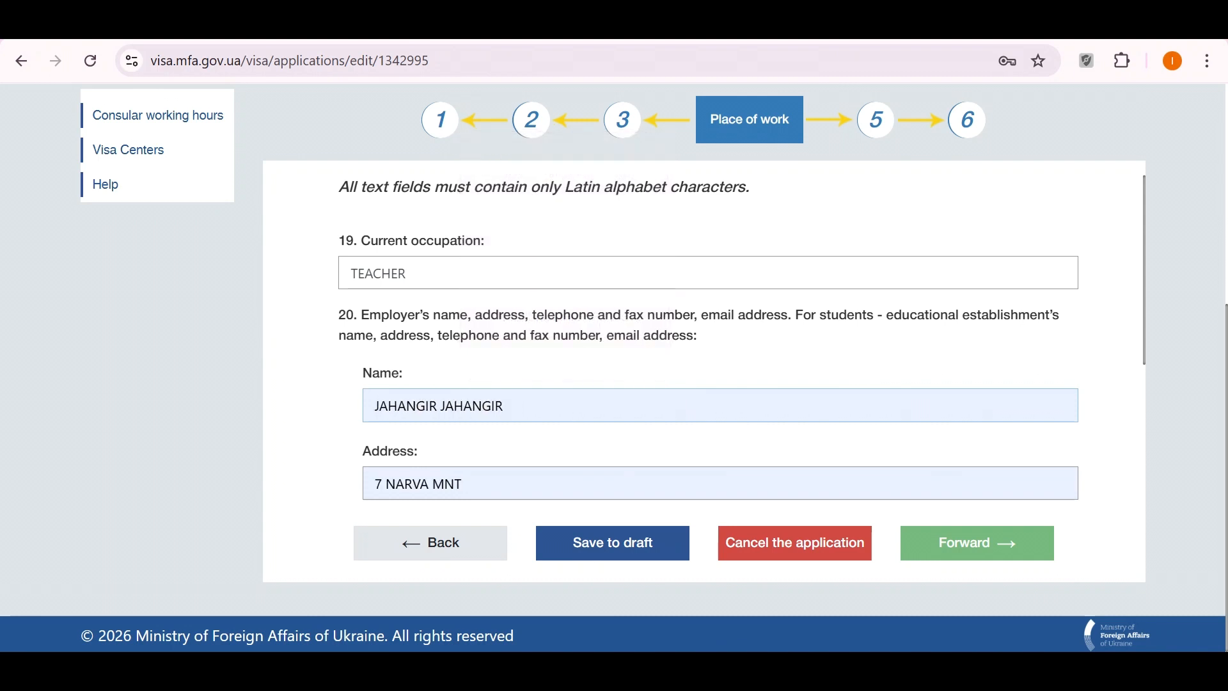
left_click_drag(365, 451, 419, 451)
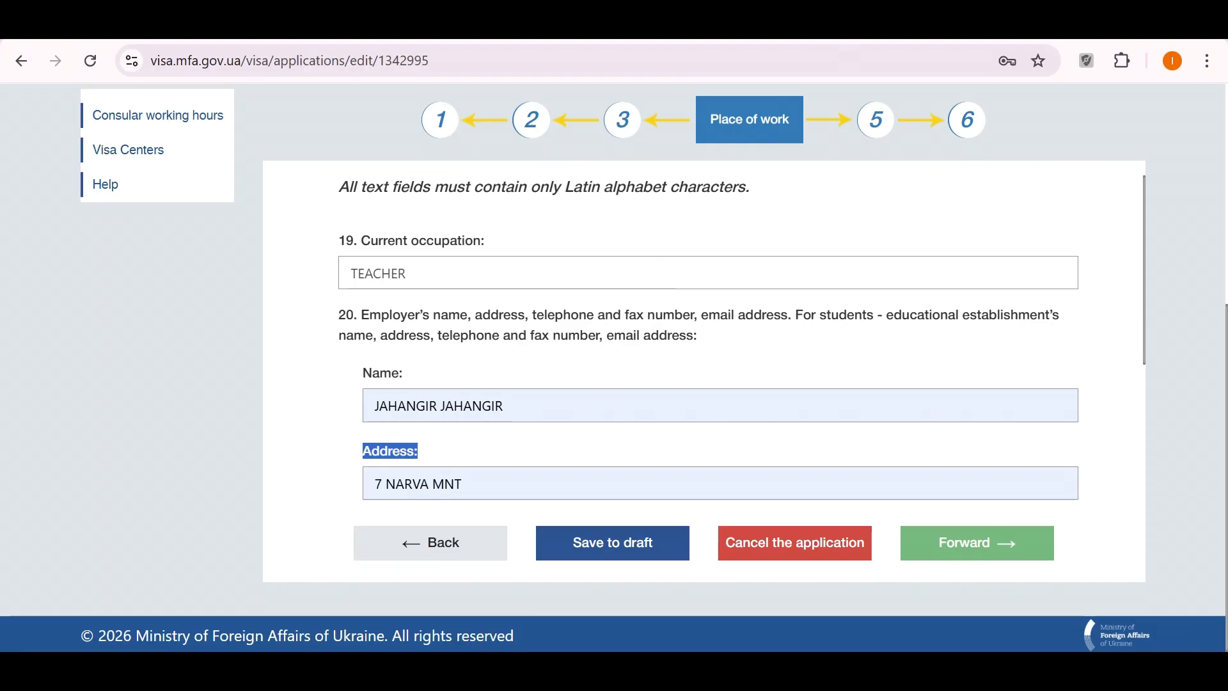
left_click(977, 543)
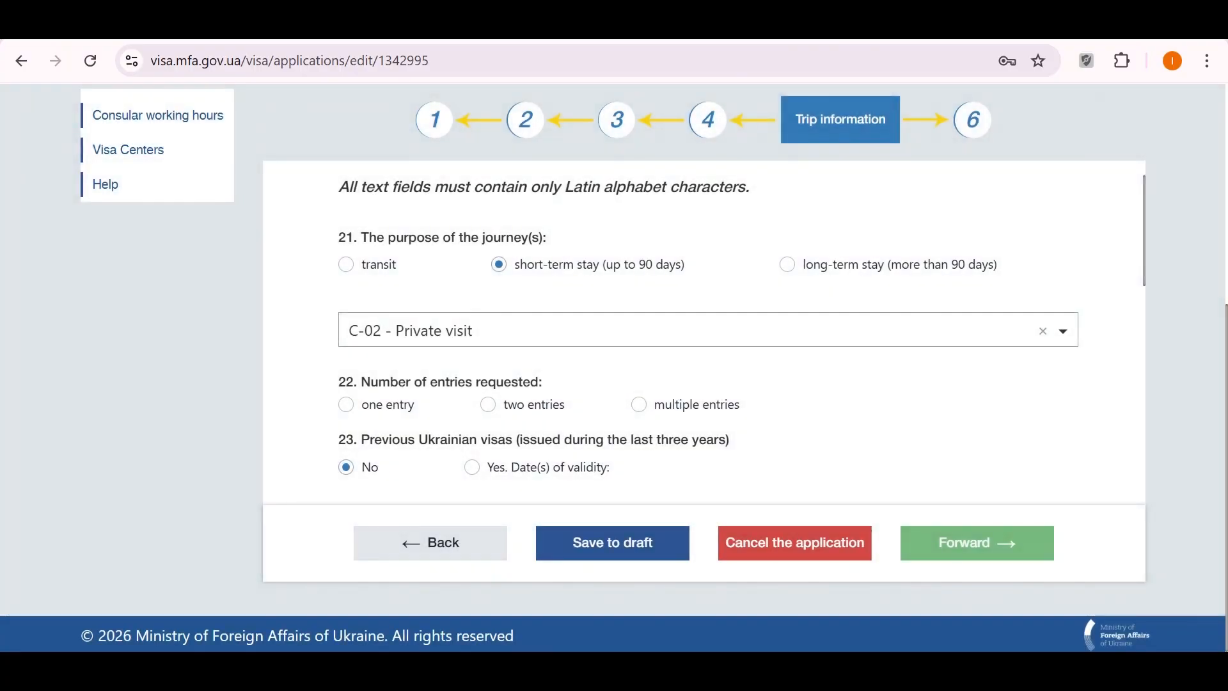
Review the journey purpose and stay duration, and request a single entry.
left_click_drag(361, 237, 547, 237)
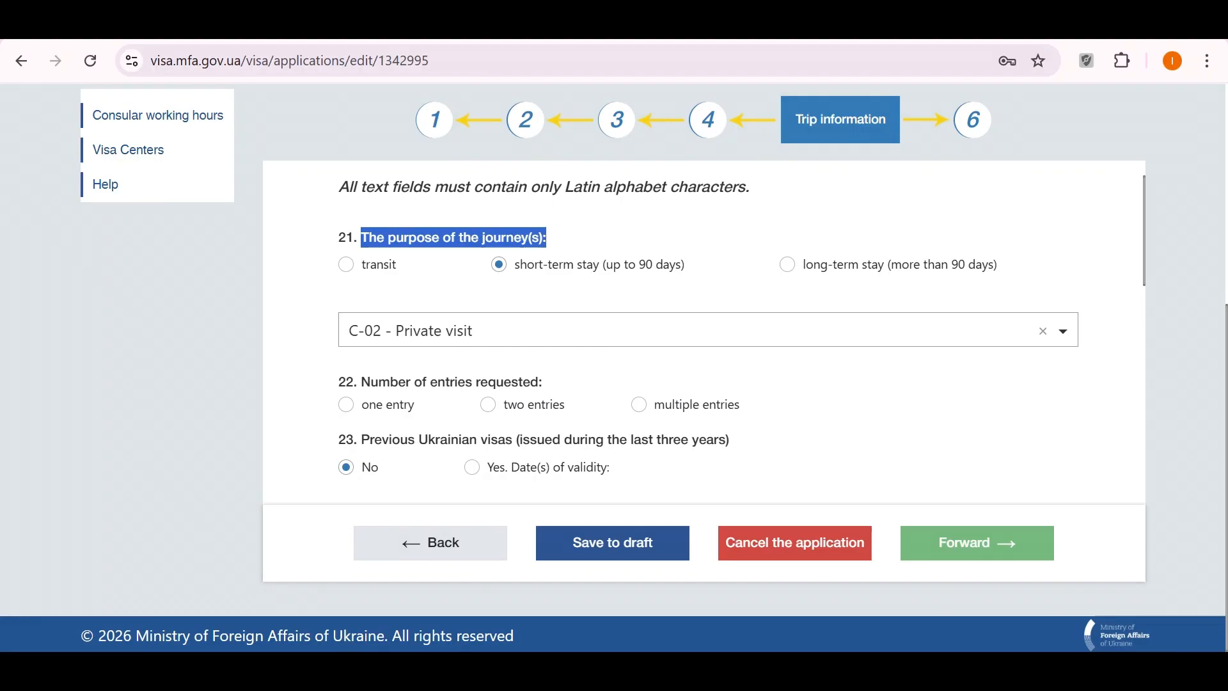
left_click_drag(685, 264, 593, 264)
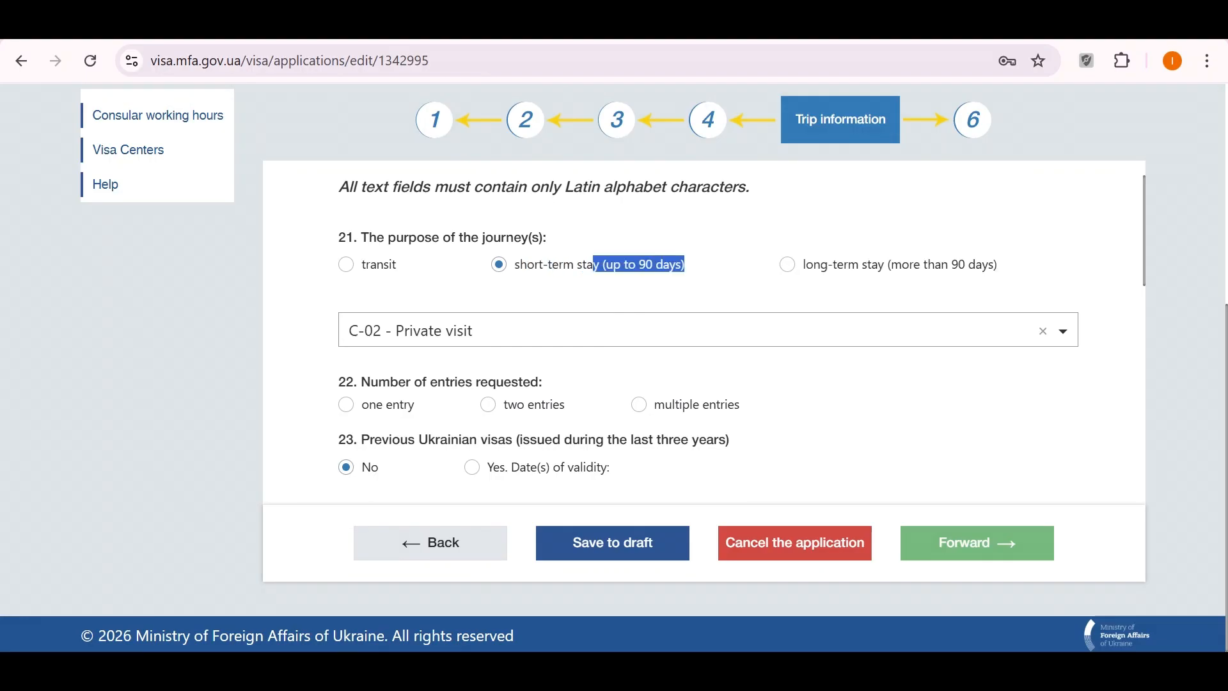
left_click(593, 264)
left_click_drag(361, 382, 539, 382)
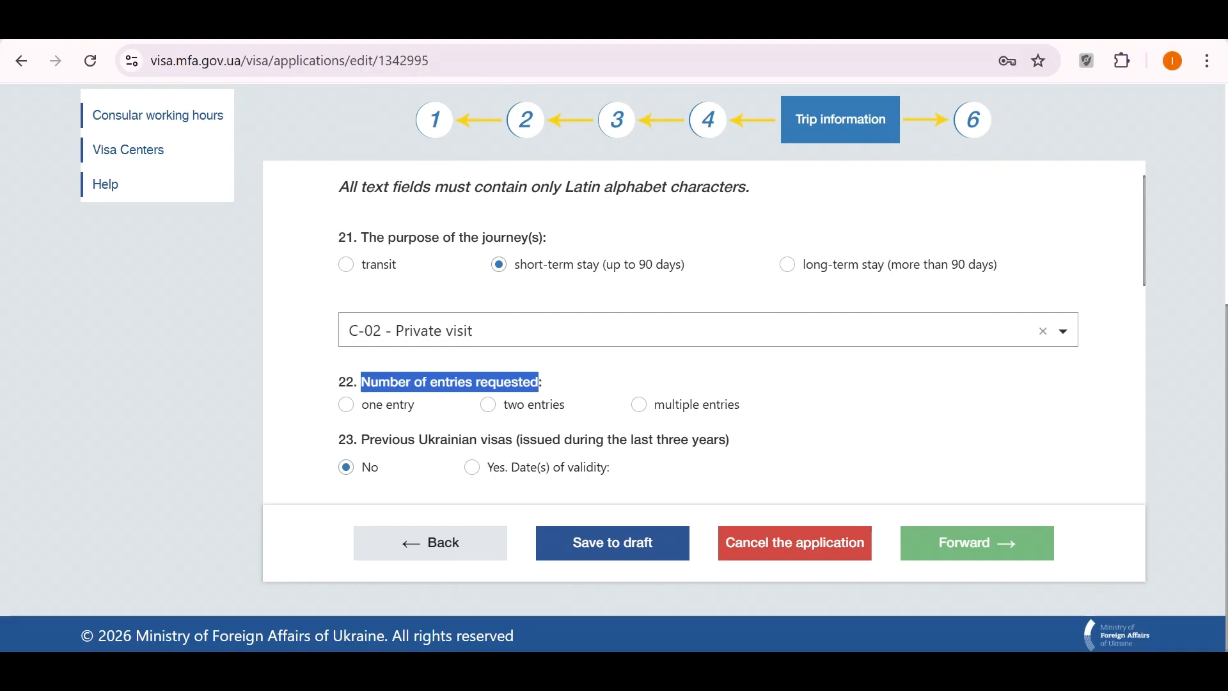
left_click(488, 404)
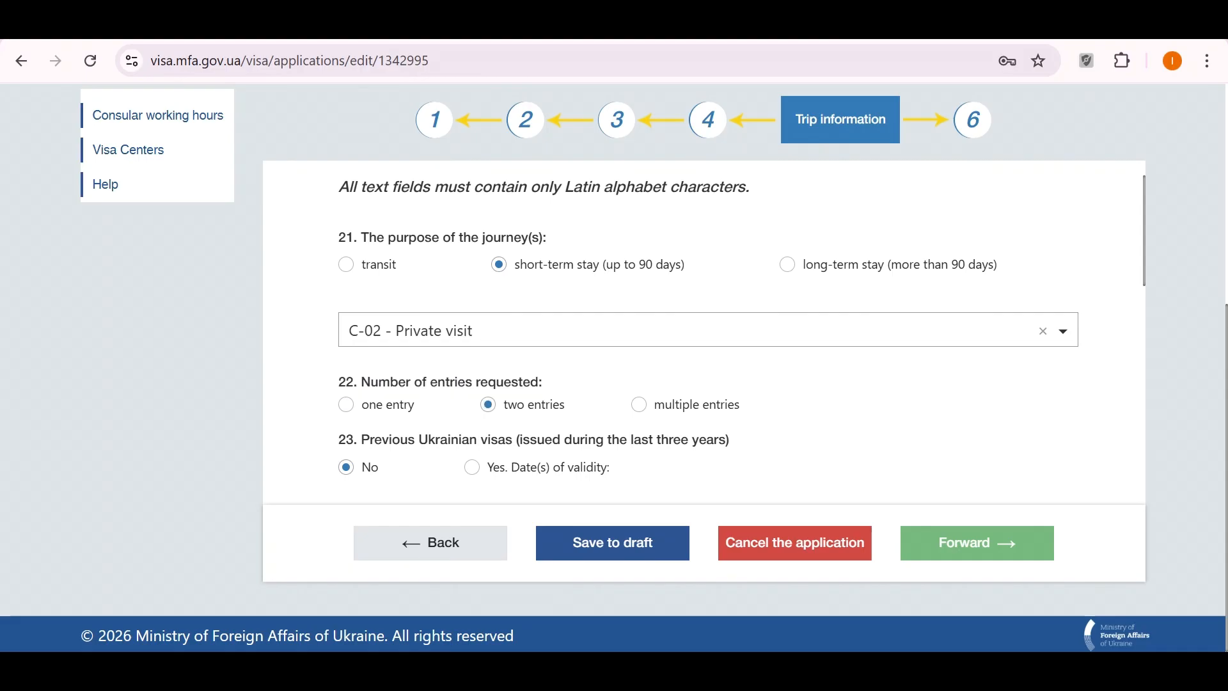
left_click(346, 404)
scroll(704, 333, "down", 3)
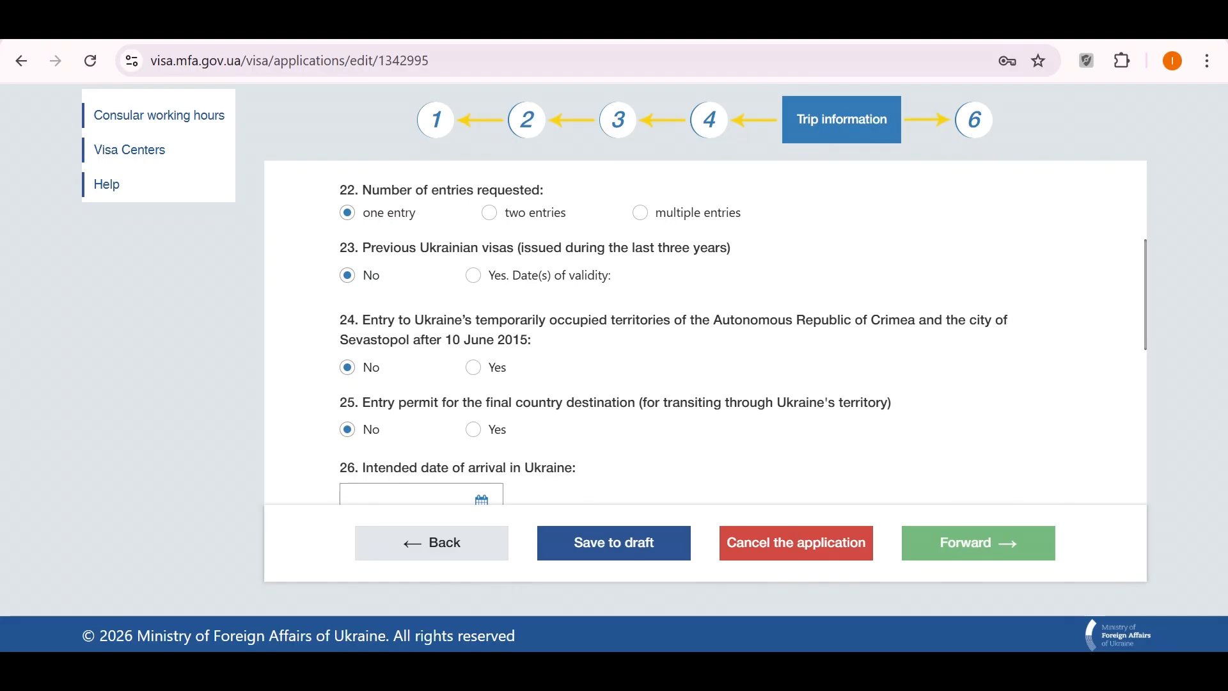
Answer No to previous Ukrainian visas and review the entry permit question.
left_click(474, 275)
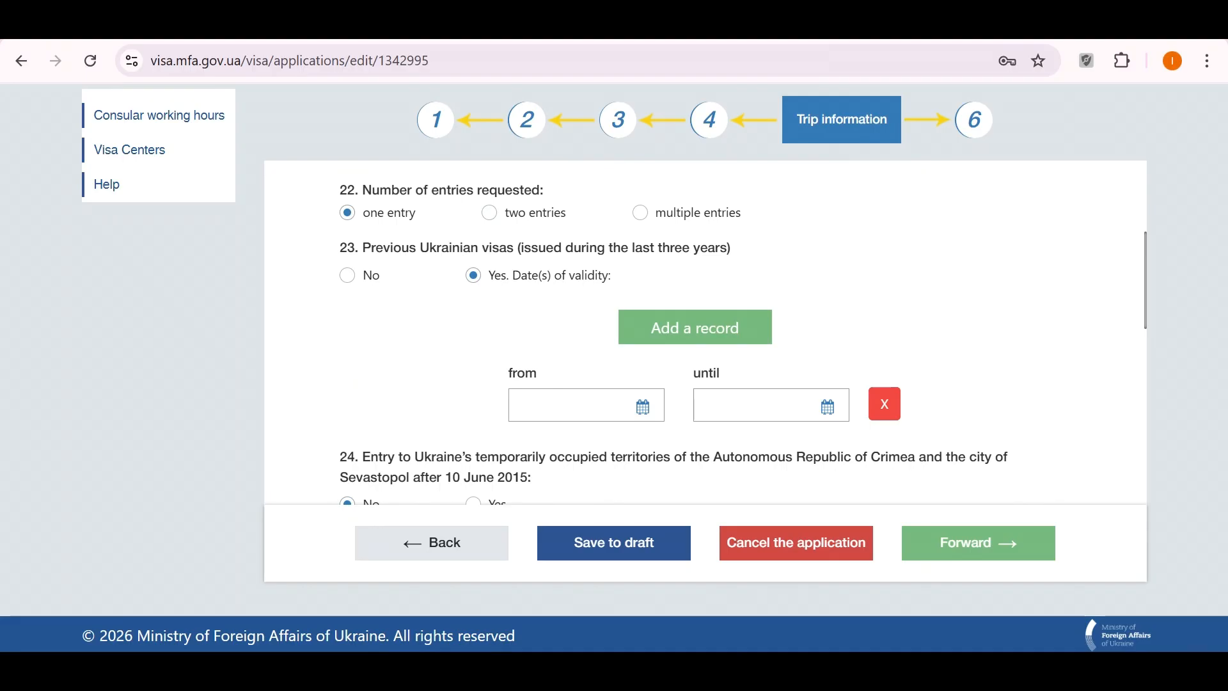
left_click(347, 275)
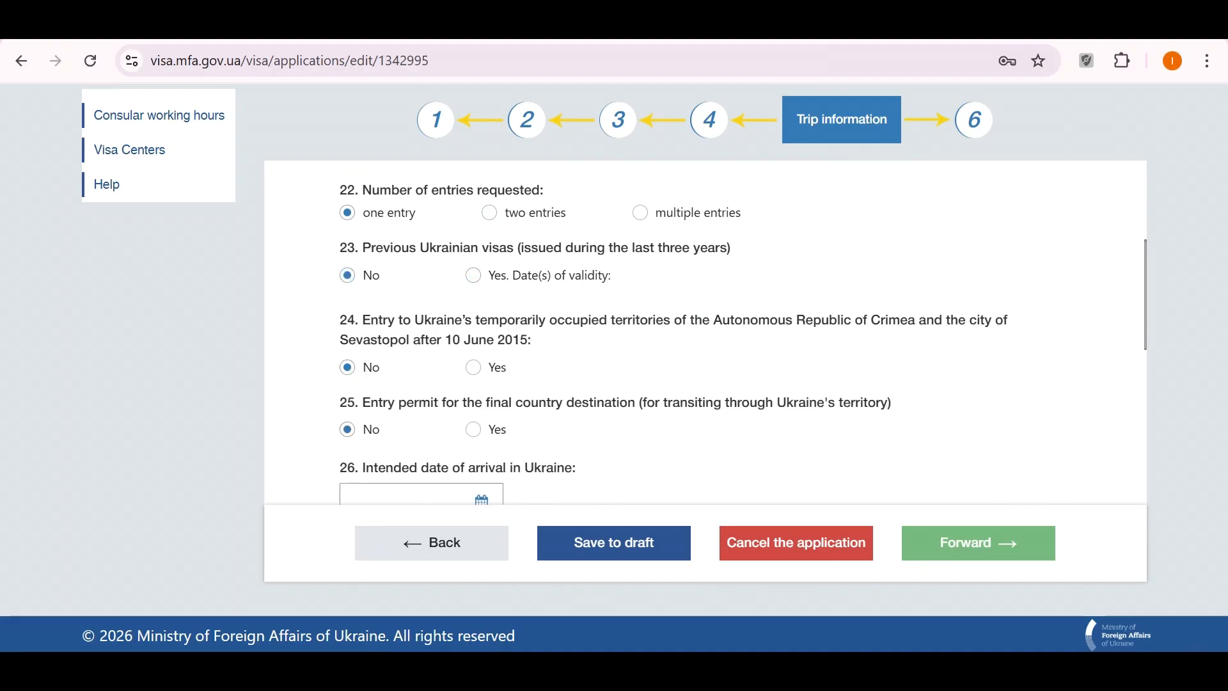
scroll(705, 333, "down", 1)
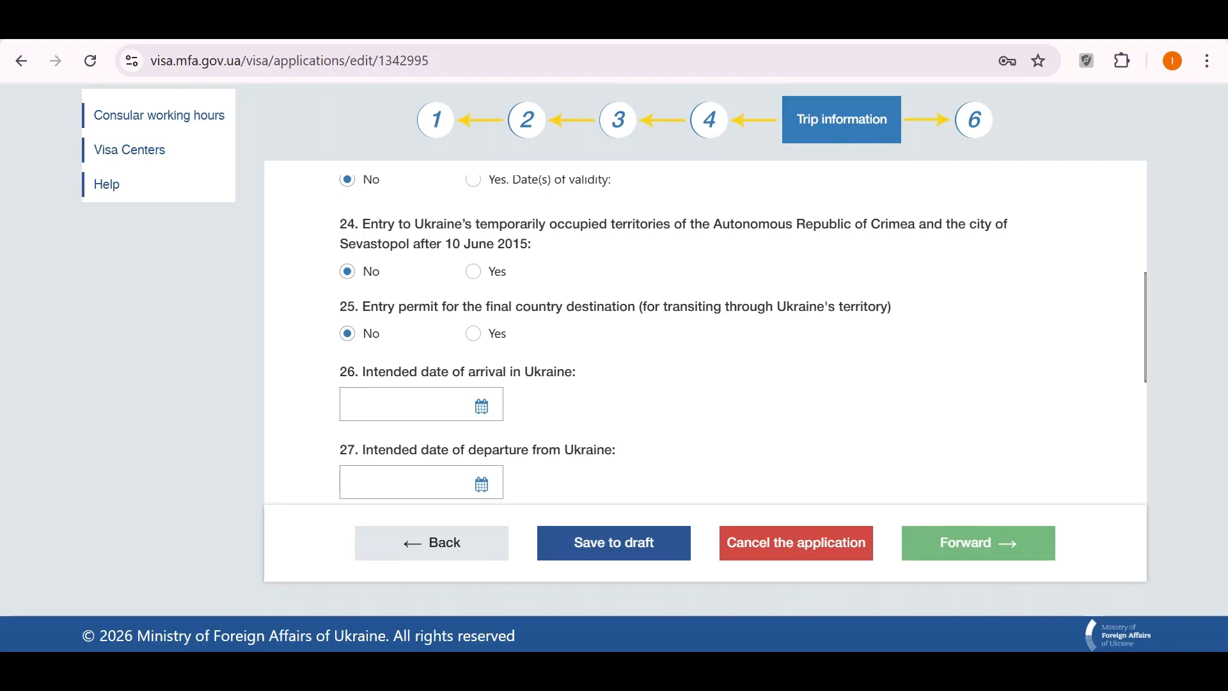
left_click_drag(356, 306, 668, 306)
left_click(668, 306)
scroll(703, 333, "down", 3)
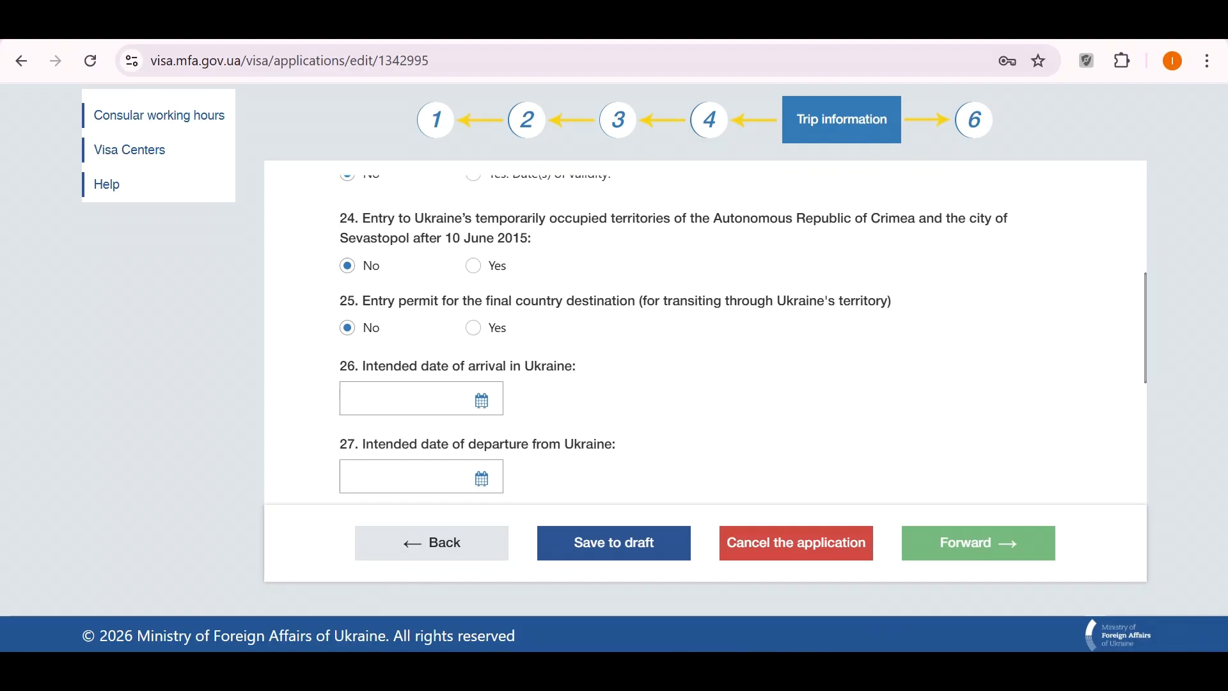
scroll(703, 332, "up", 1)
Set the intended arrival date to 01.02.2026.
left_click_drag(357, 276, 572, 276)
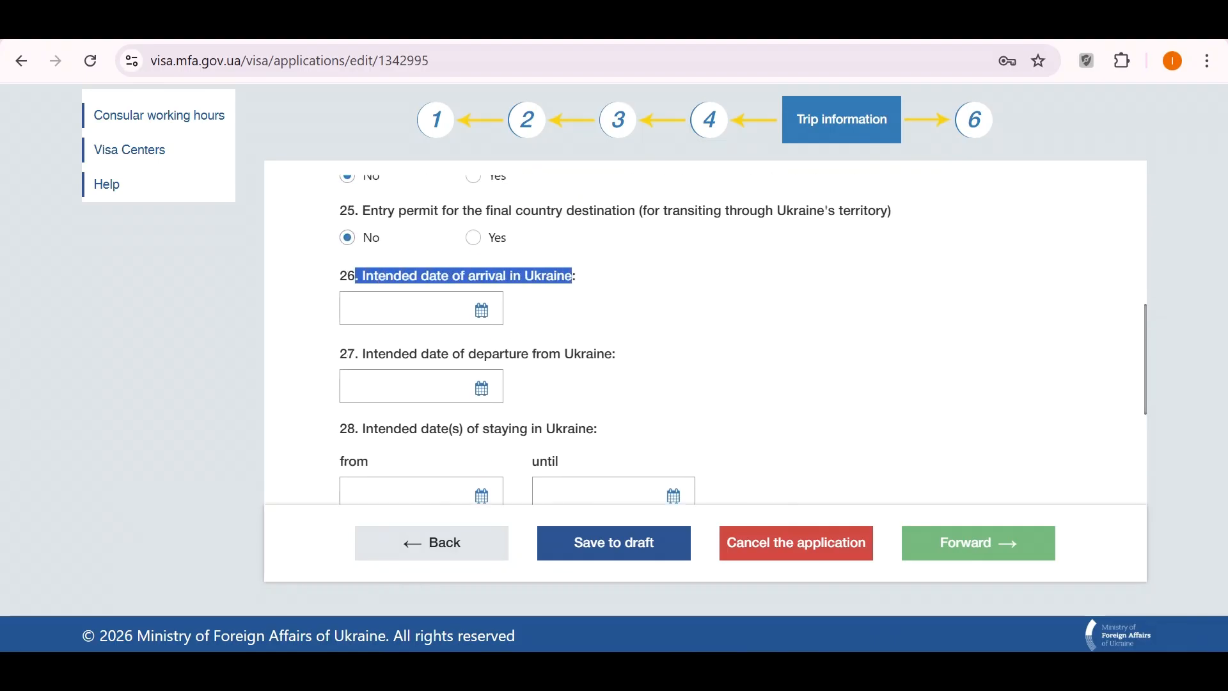
left_click(481, 310)
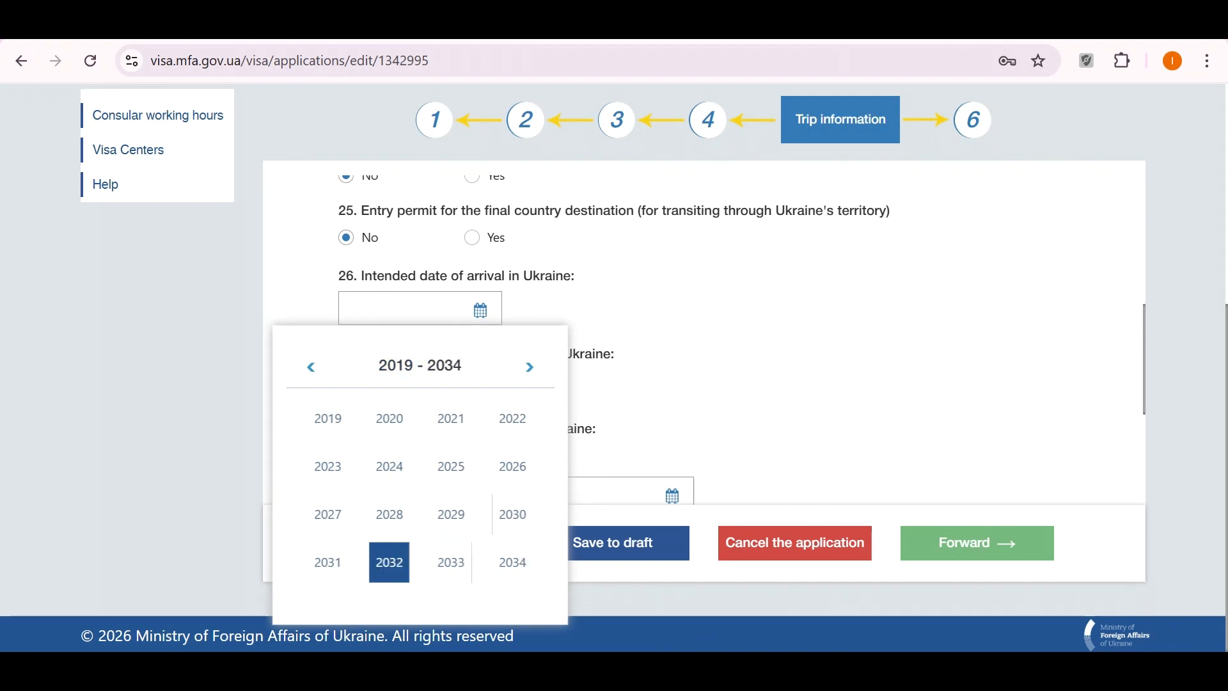
left_click(512, 468)
left_click(411, 424)
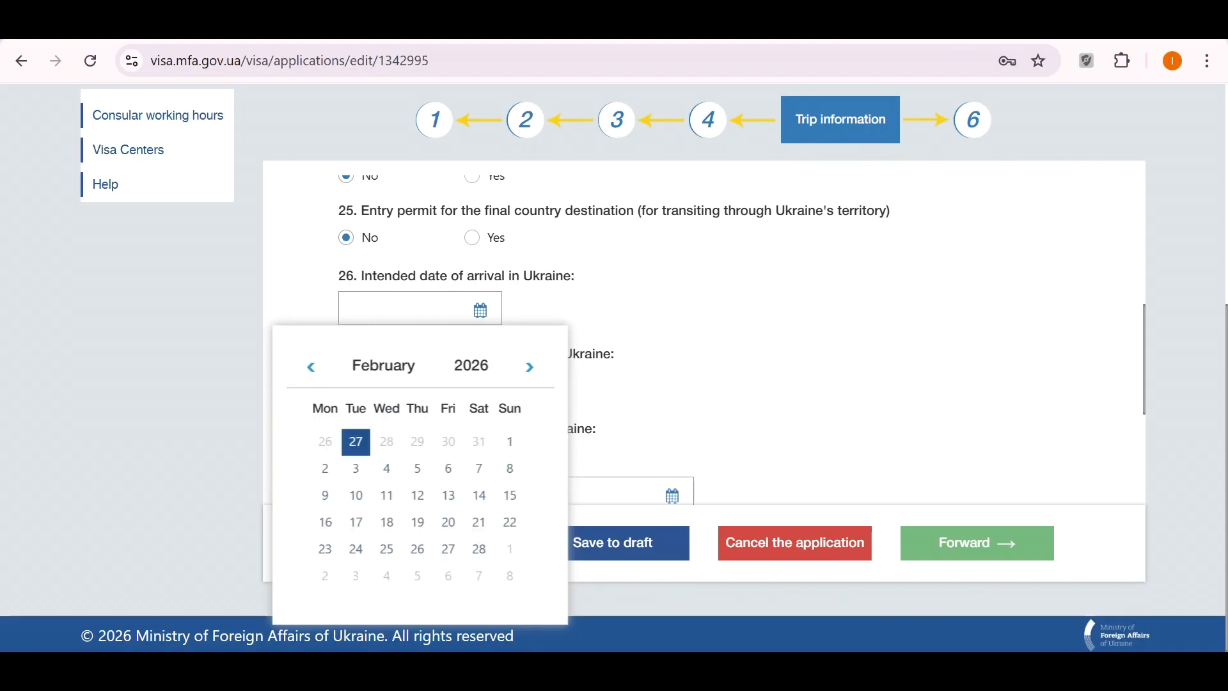
left_click(509, 442)
Set the departure date to 28.02.2026 and review the resulting stay 01.02.2026–28.02.2026.
left_click_drag(359, 354, 594, 354)
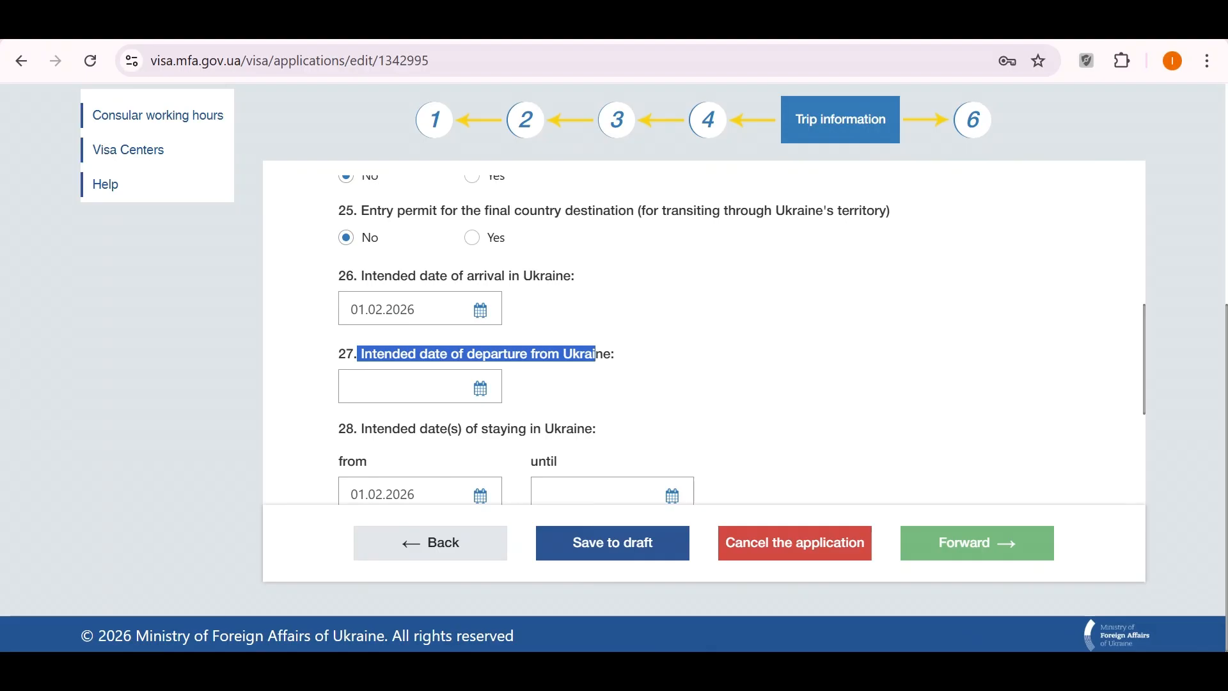
left_click(480, 388)
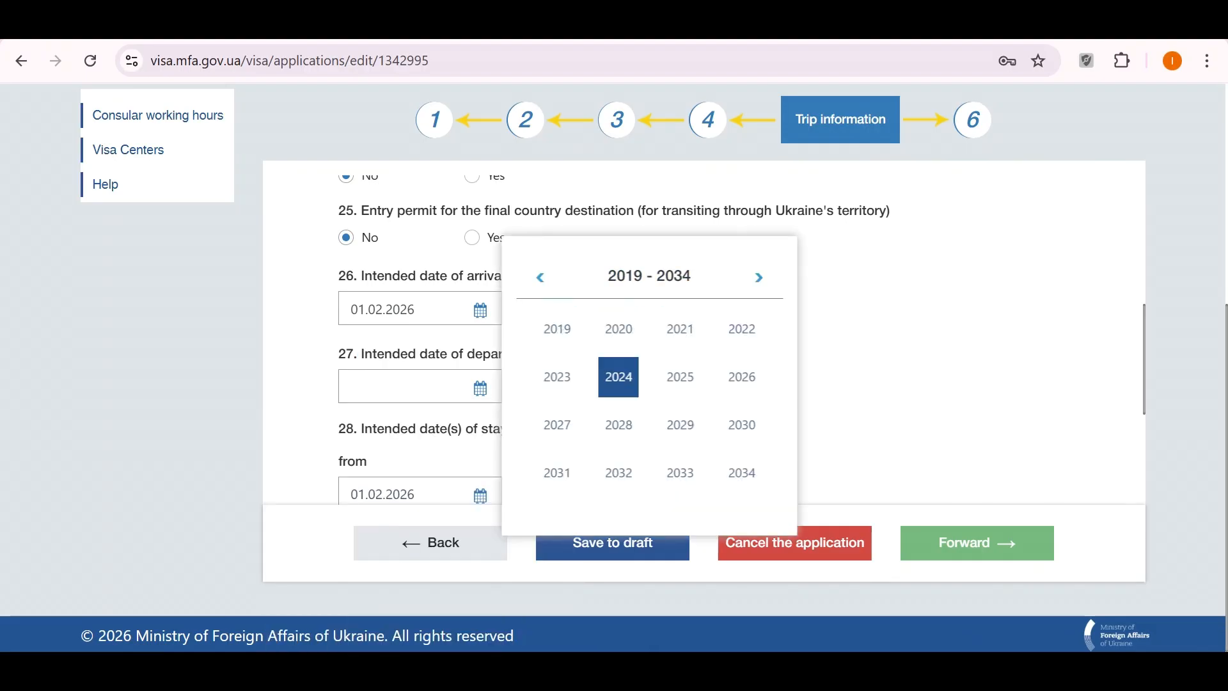
left_click(742, 376)
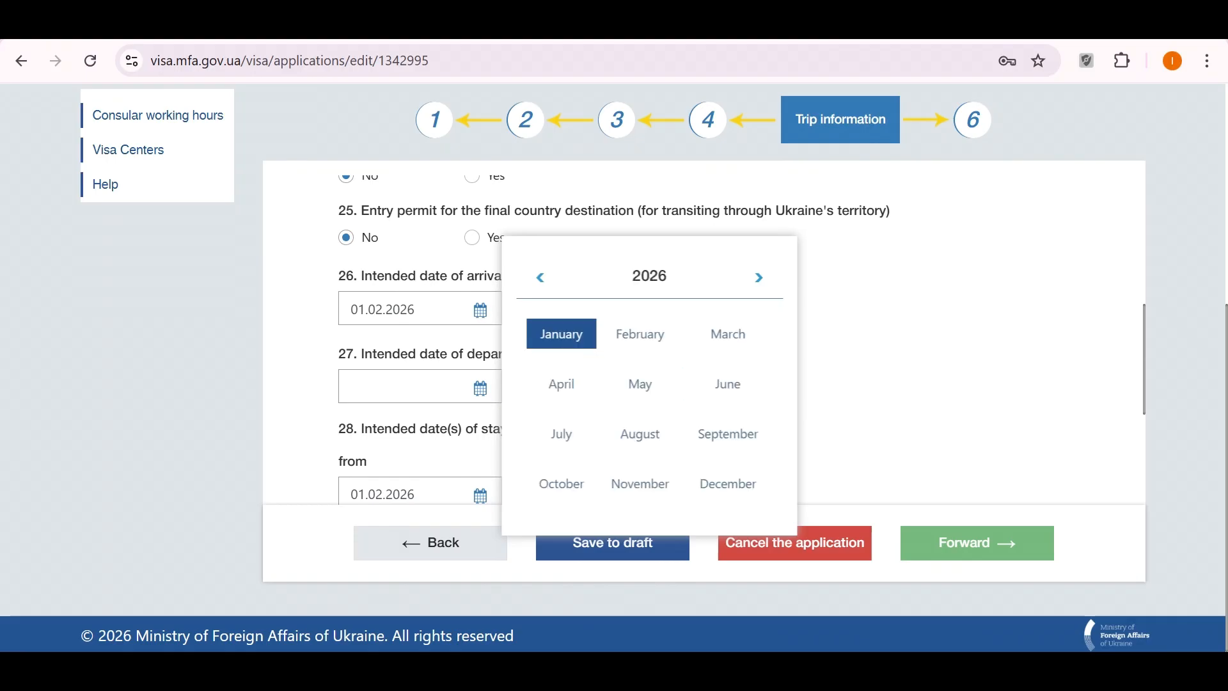
left_click(640, 334)
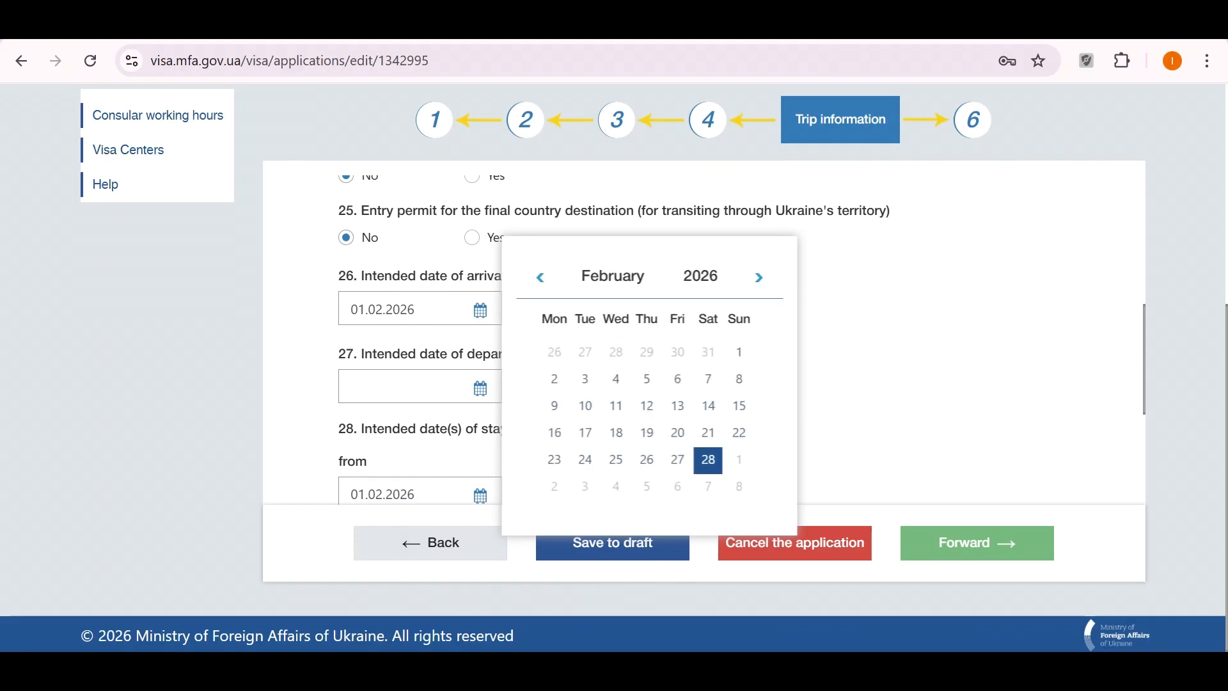
left_click(708, 460)
scroll(708, 460, "down", 2)
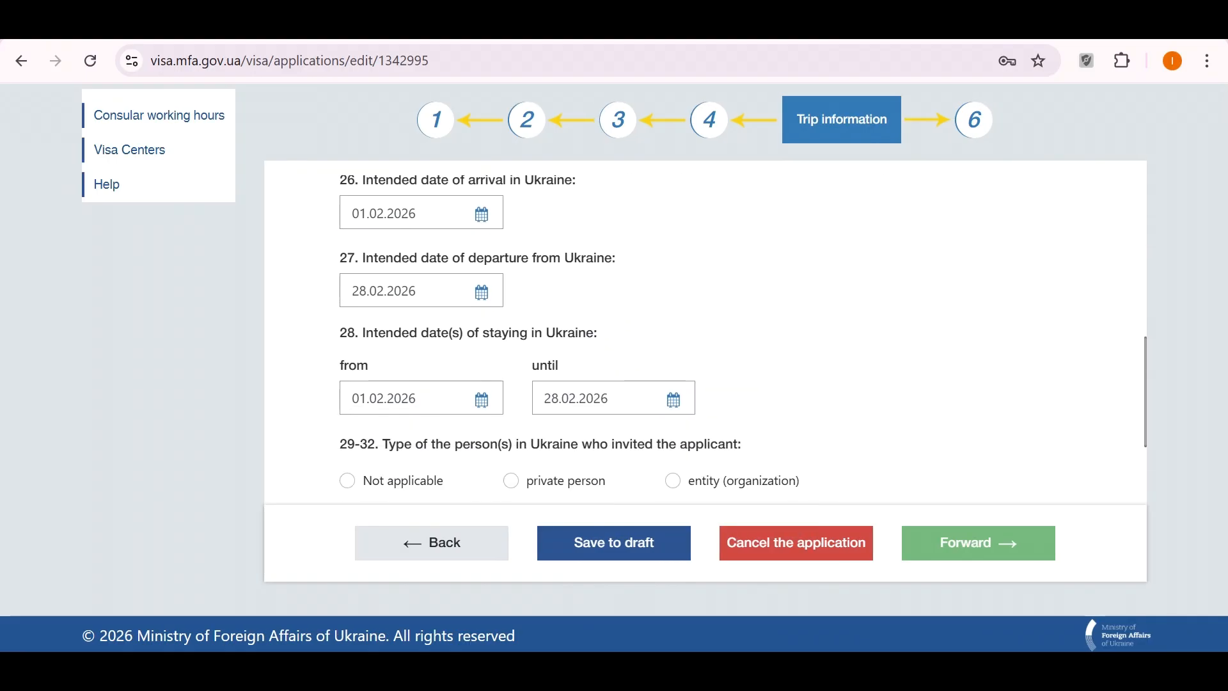
left_click_drag(356, 332, 598, 332)
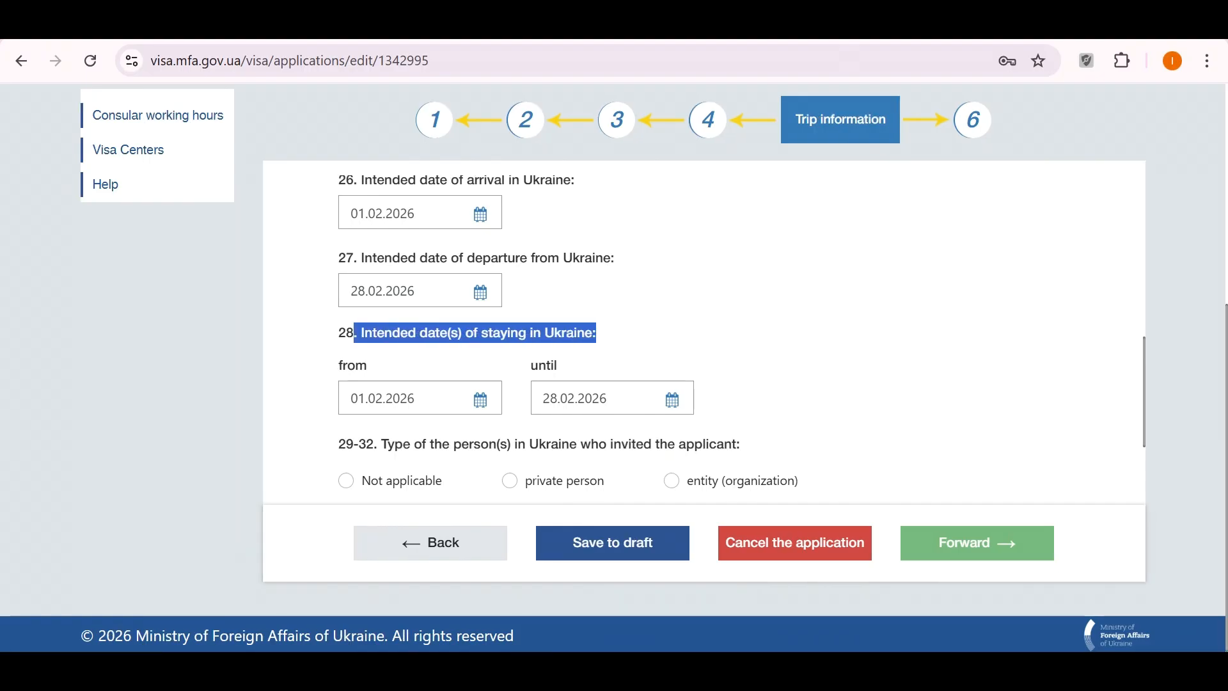
left_click_drag(339, 365, 558, 365)
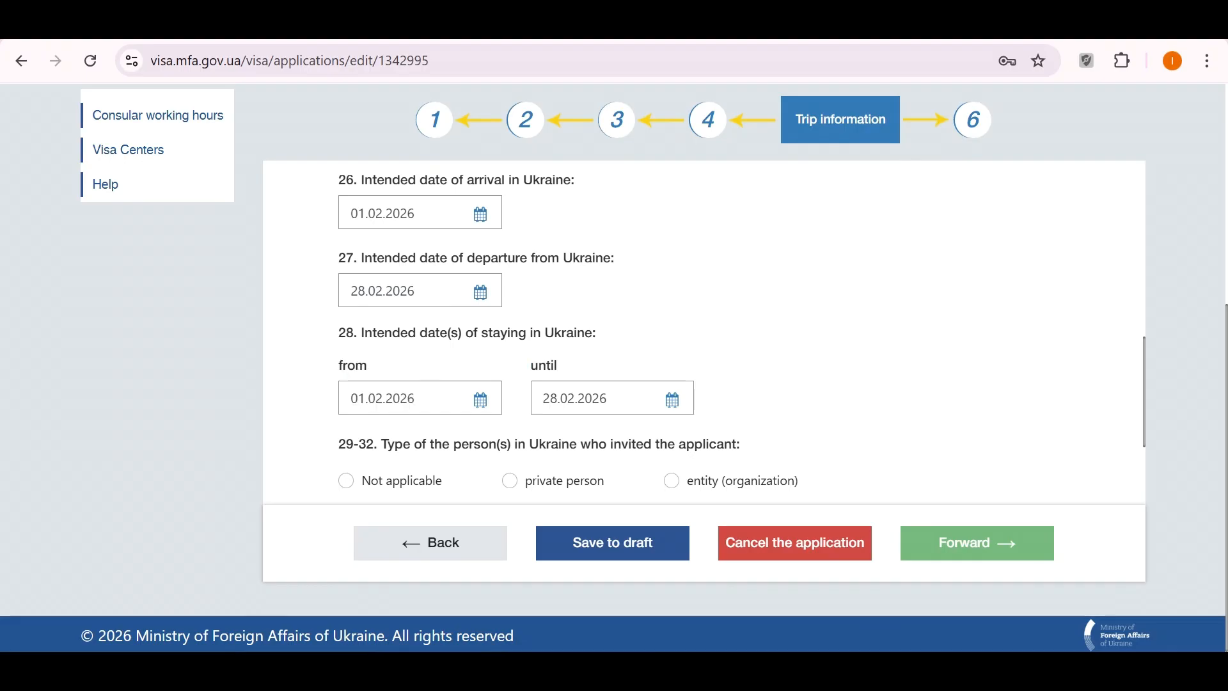
scroll(704, 333, "down", 3)
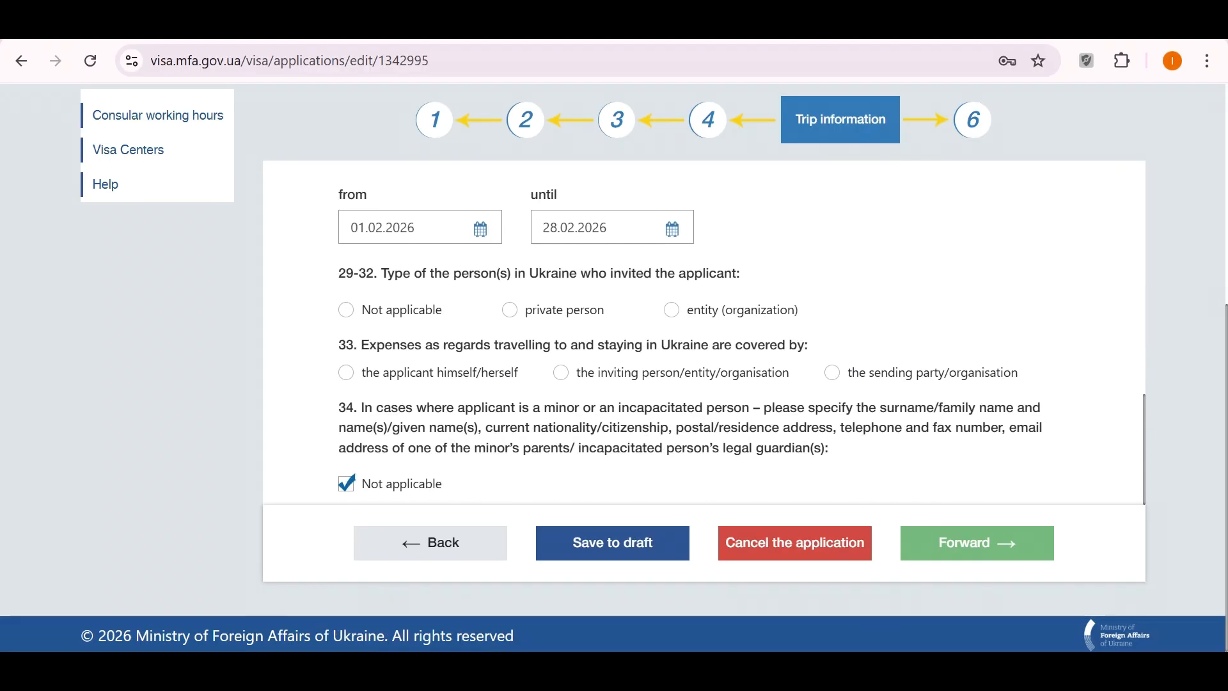
Select private person as the inviting-person type under questions 29-32.
left_click_drag(740, 273, 378, 273)
left_click_drag(740, 273, 411, 273)
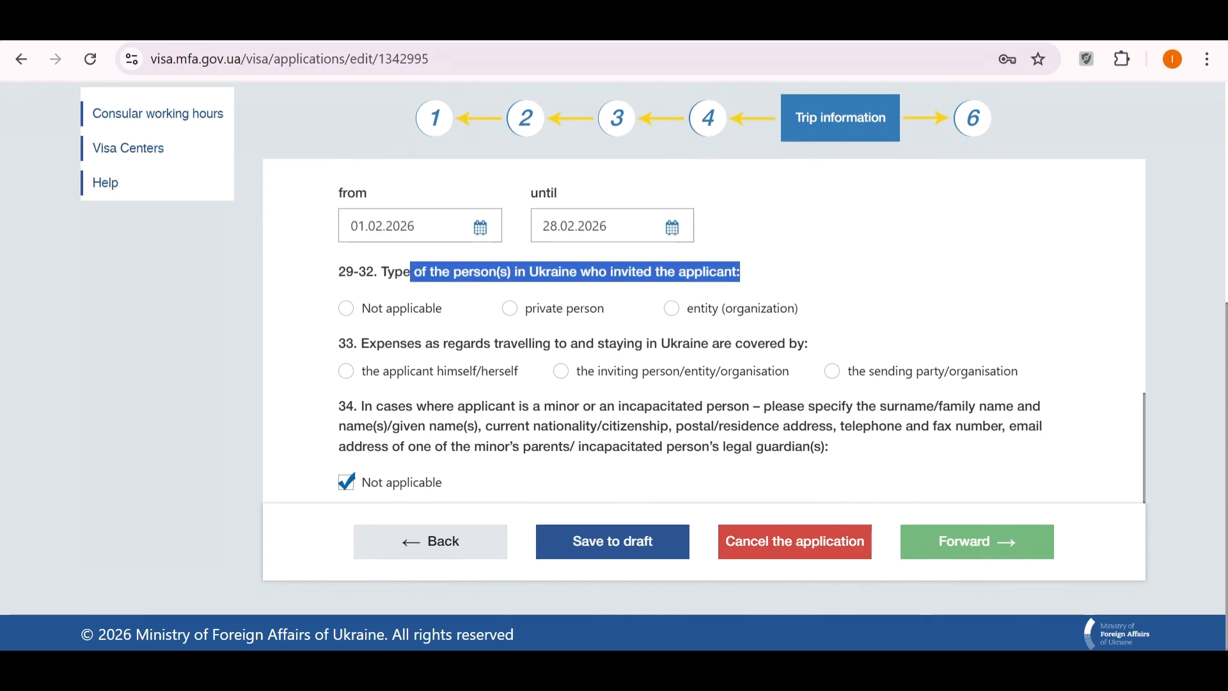
left_click_drag(411, 273, 434, 273)
left_click(434, 273)
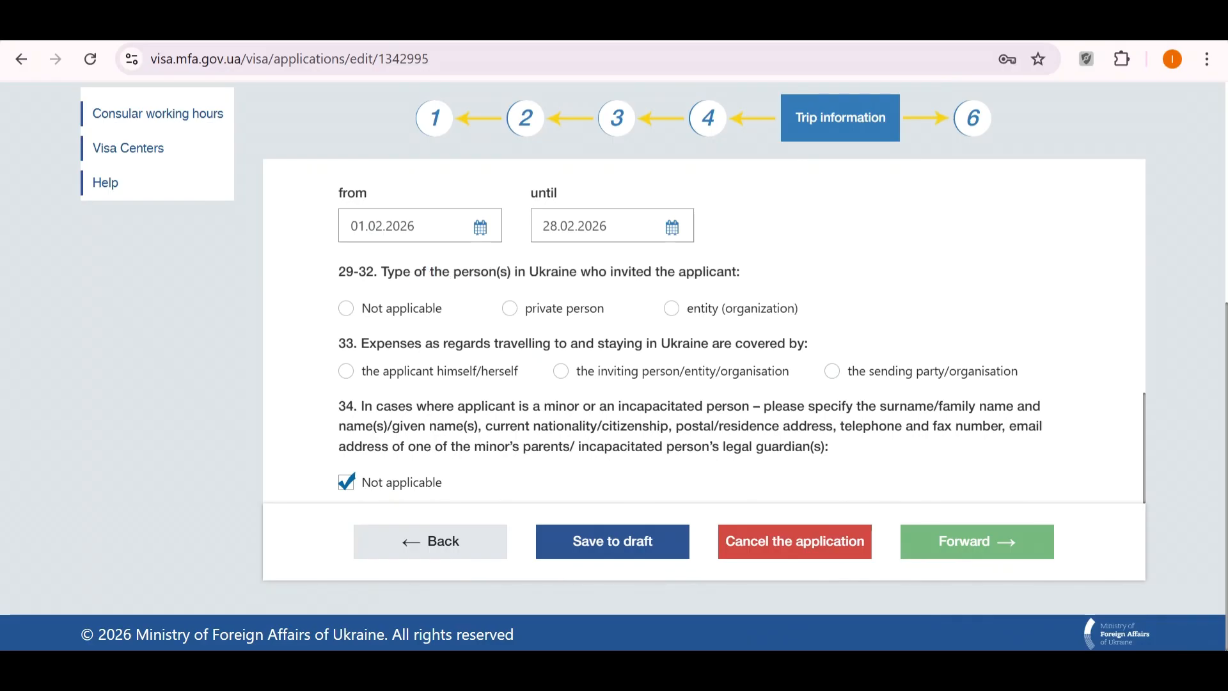
left_click(509, 309)
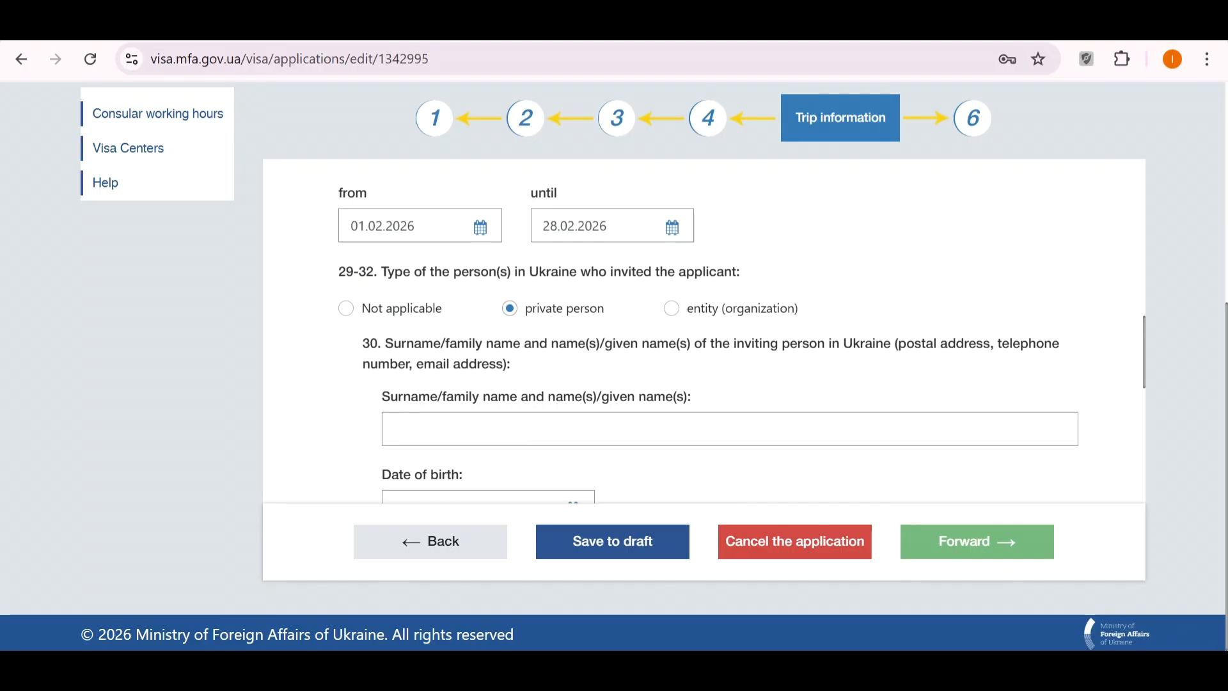
Review the private person's name, telephone, e-mail and taxpayer fields, then choose Not applicable.
left_click_drag(382, 397, 691, 397)
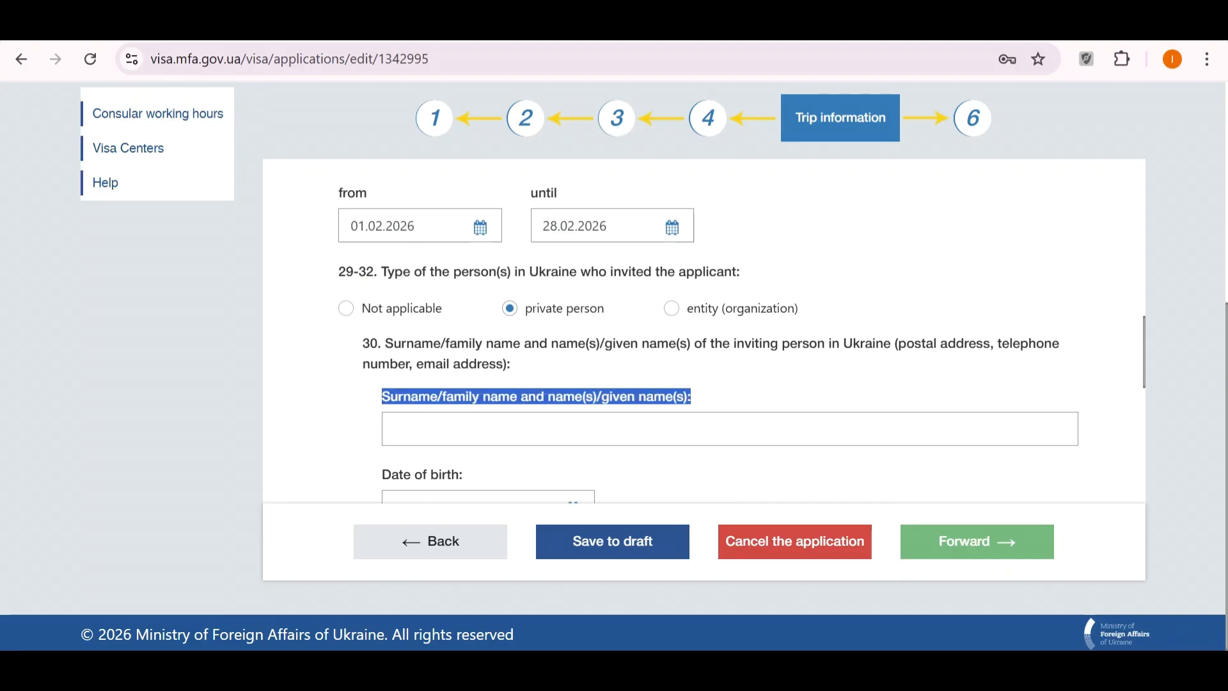
scroll(704, 333, "down", 3)
left_click_drag(382, 283, 462, 282)
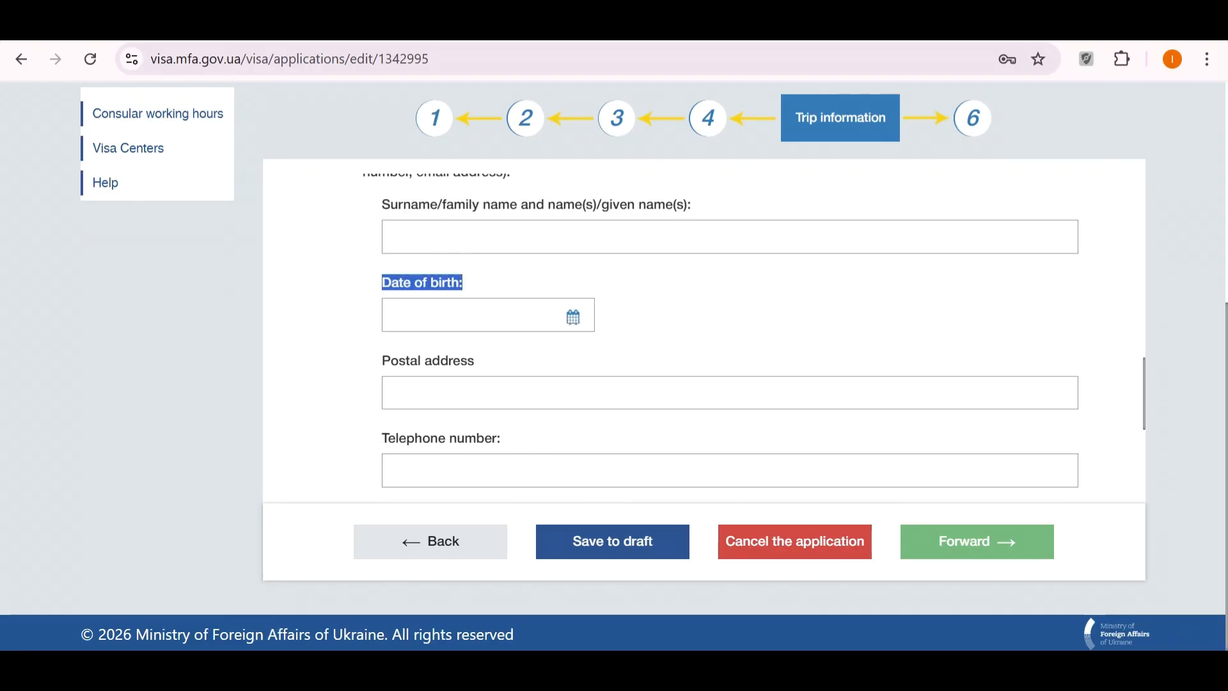
scroll(704, 332, "down", 2)
left_click_drag(383, 264, 476, 264)
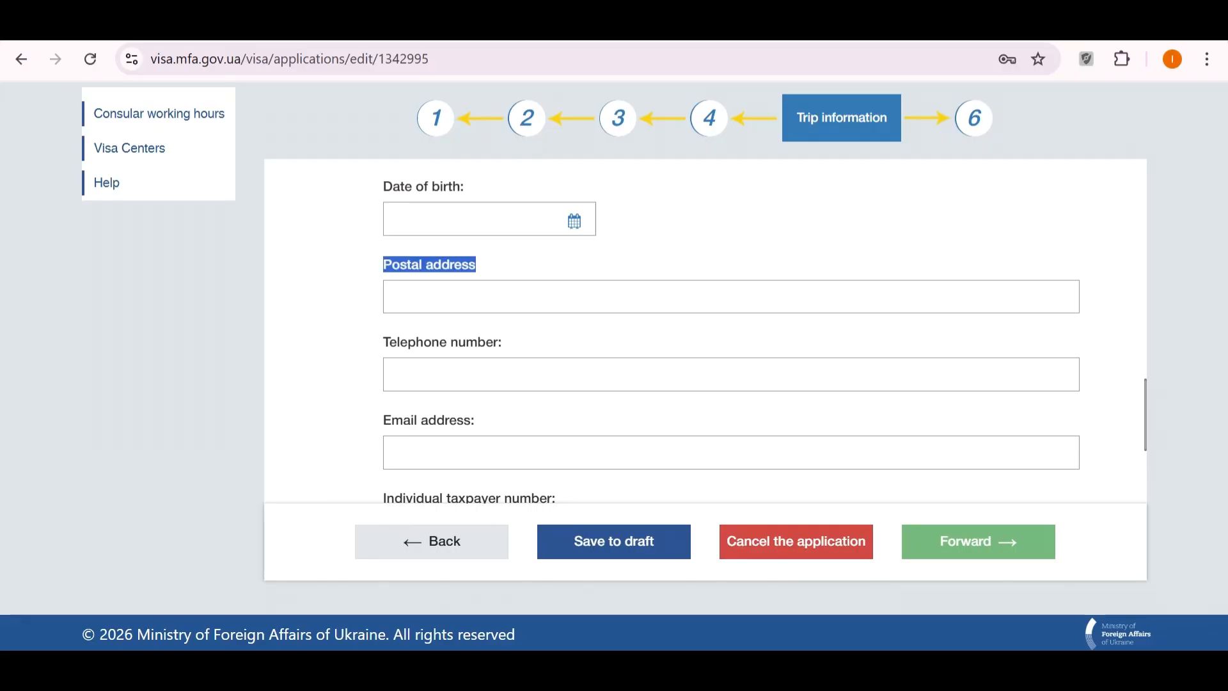
left_click_drag(383, 341, 502, 341)
scroll(704, 333, "down", 3)
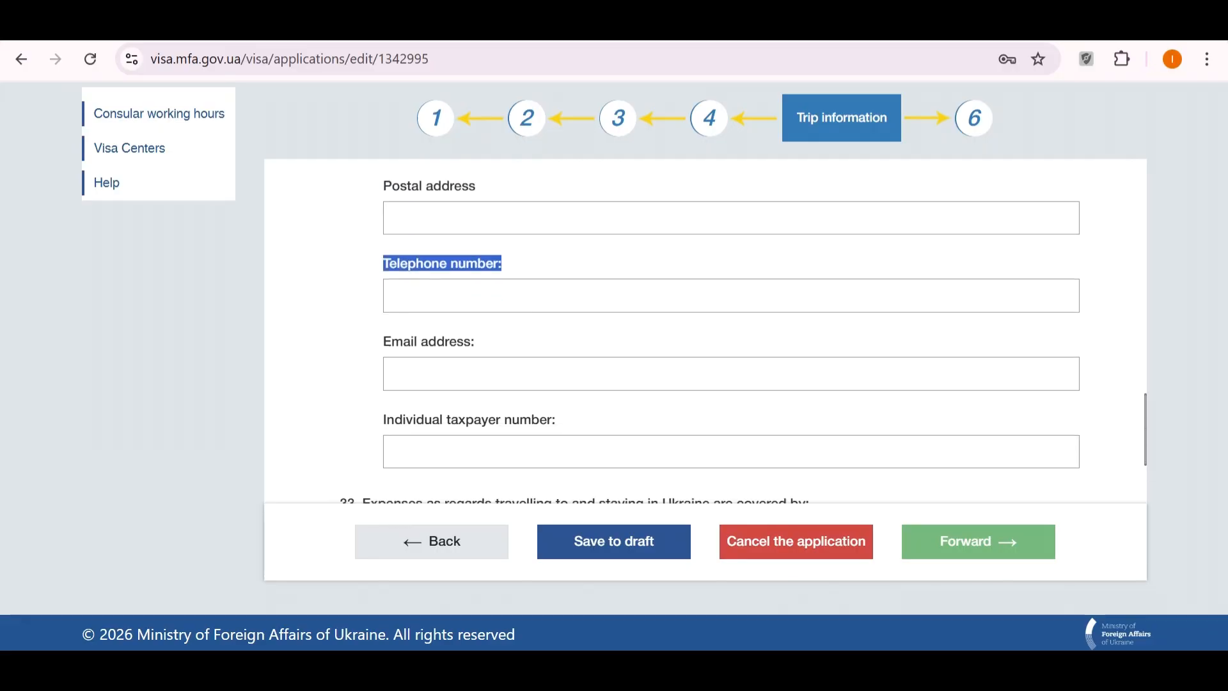
left_click_drag(383, 228, 474, 228)
left_click_drag(385, 306, 554, 307)
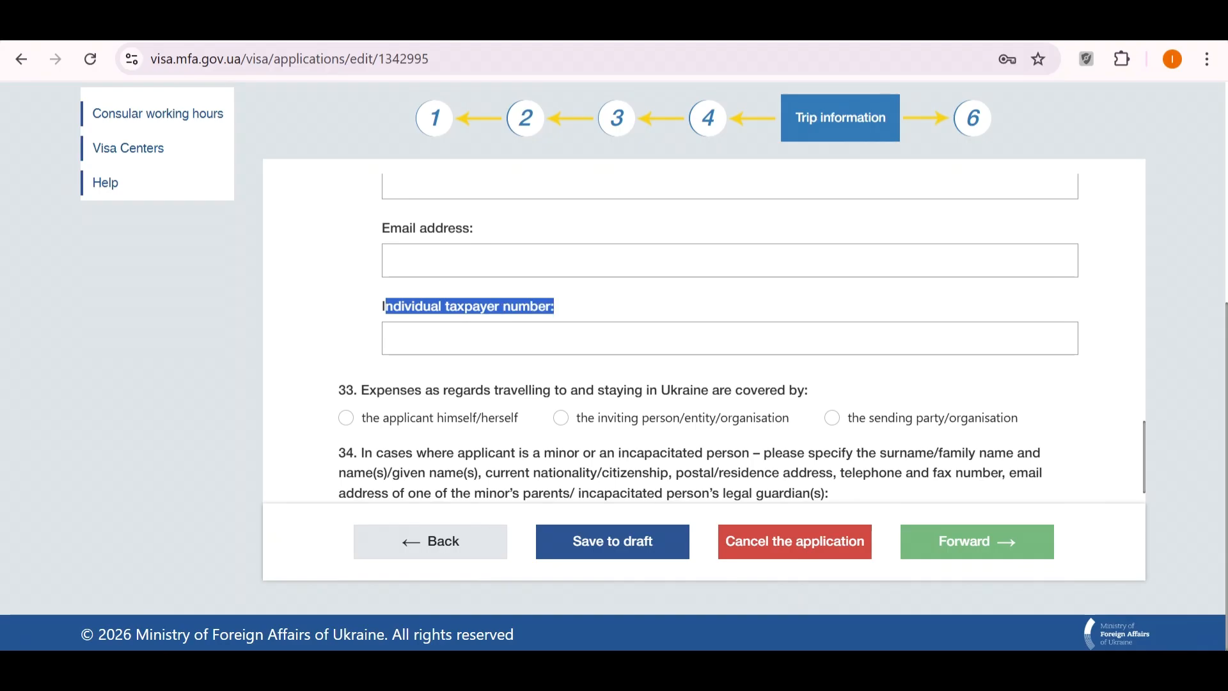
scroll(704, 333, "up", 7)
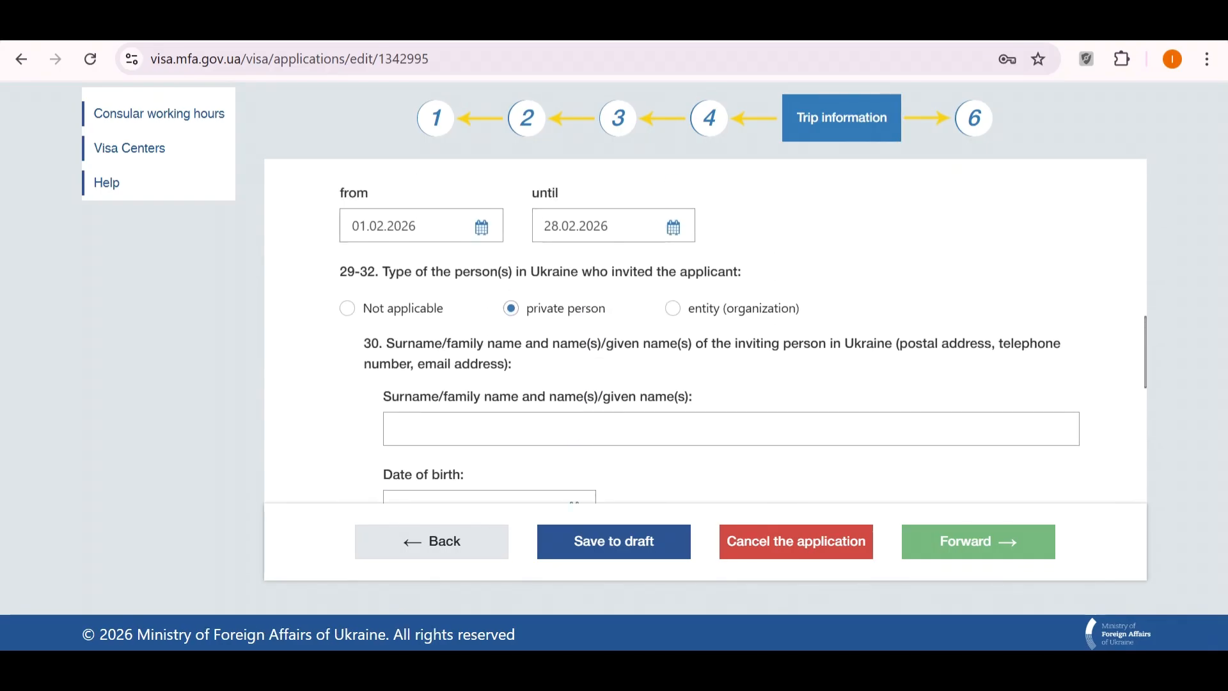
left_click(347, 308)
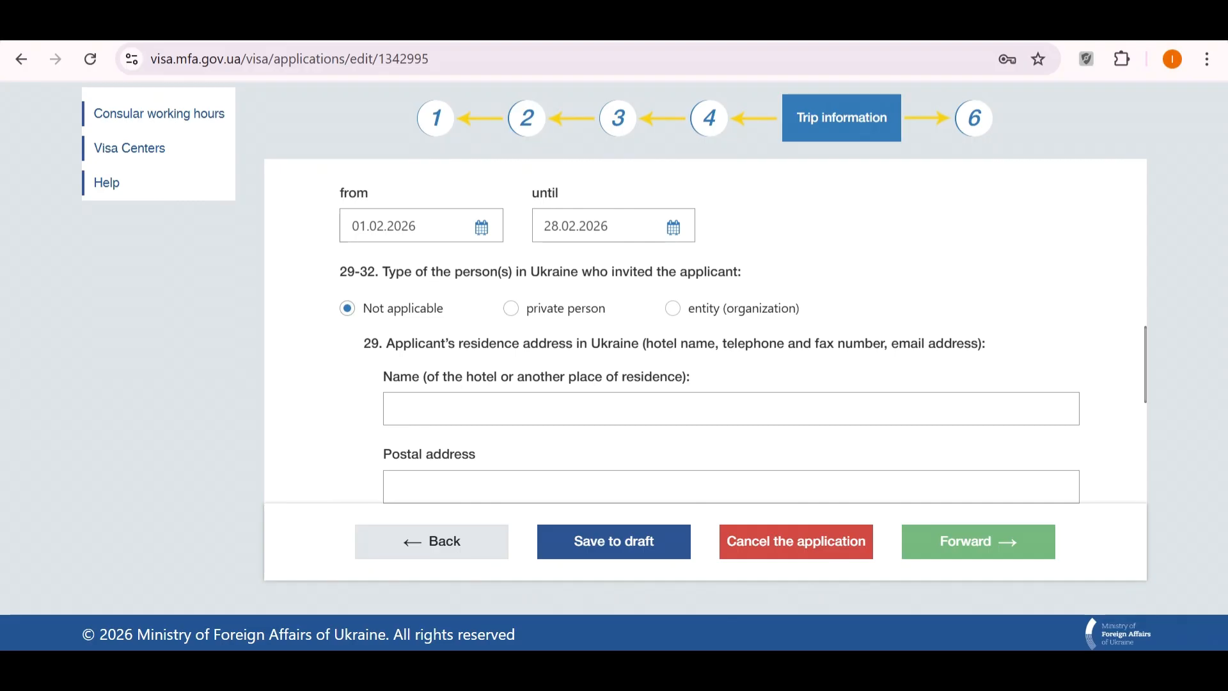
Fill the residence fields from the fourth saved autofill address.
scroll(704, 345, "down", 1)
scroll(704, 345, "up", 1)
scroll(703, 339, "down", 2)
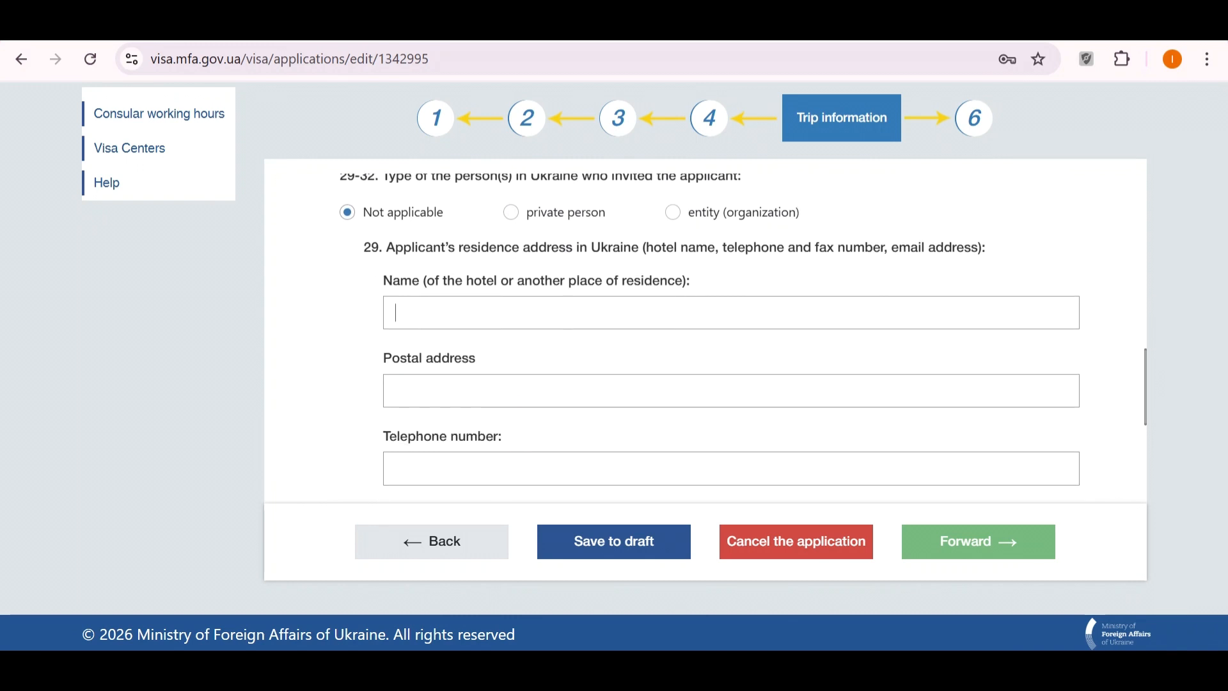
left_click(576, 313)
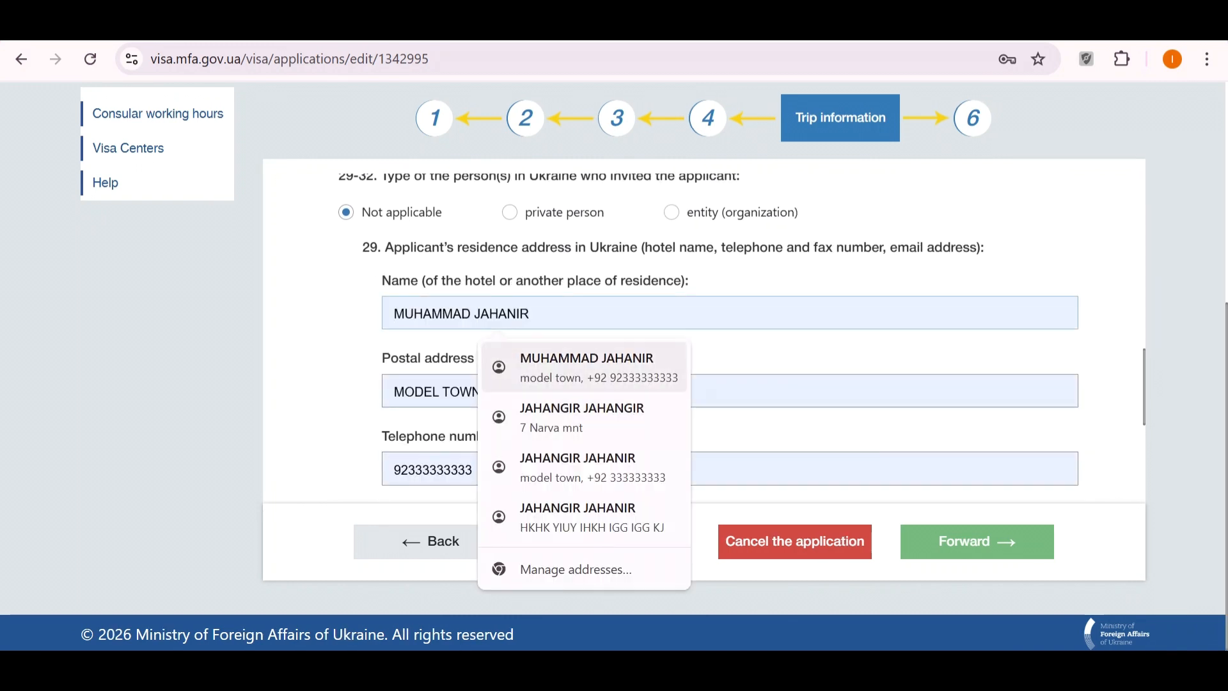
key("Down")
key("Down")
key("Down")
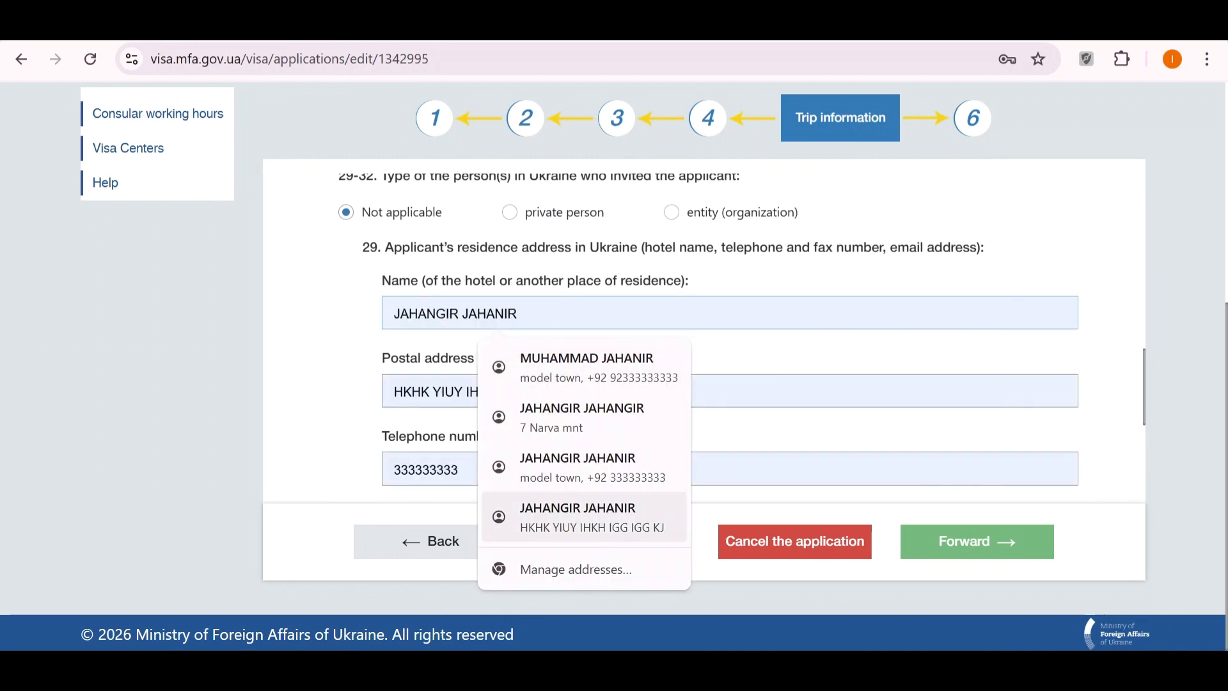
key("Return")
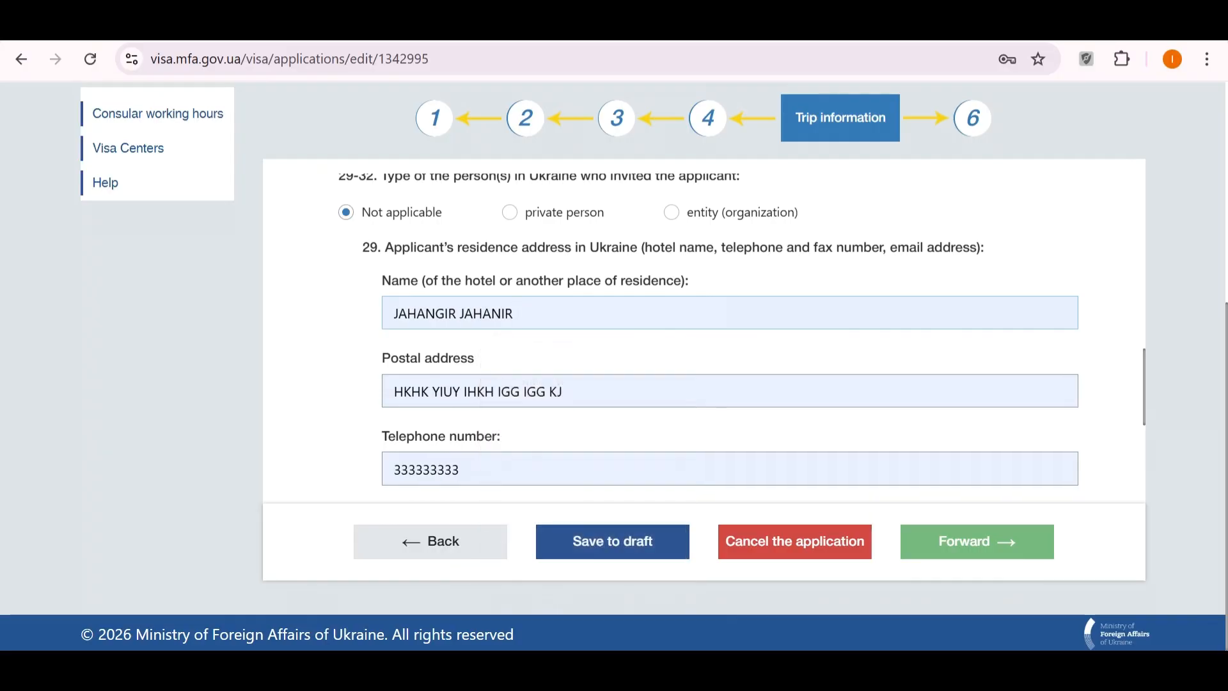
Review the filled residence name, postal address, telephone and e-mail fields.
scroll(704, 384, "down", 3)
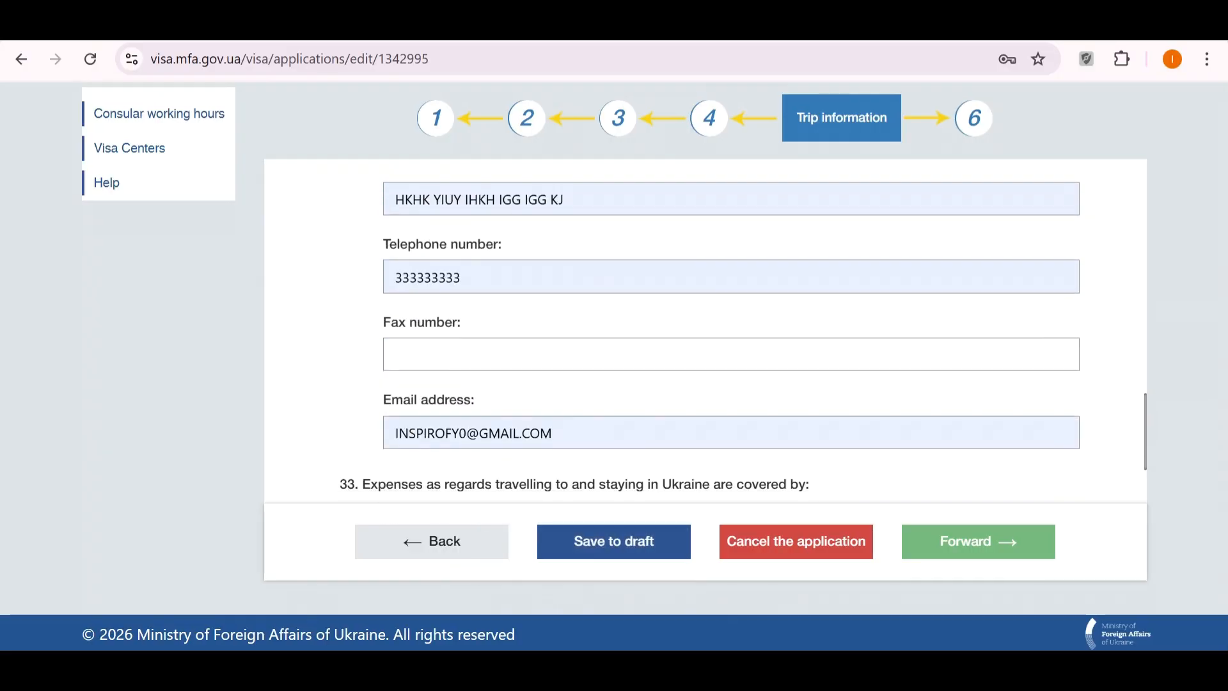
scroll(704, 383, "up", 3)
left_click_drag(383, 281, 689, 281)
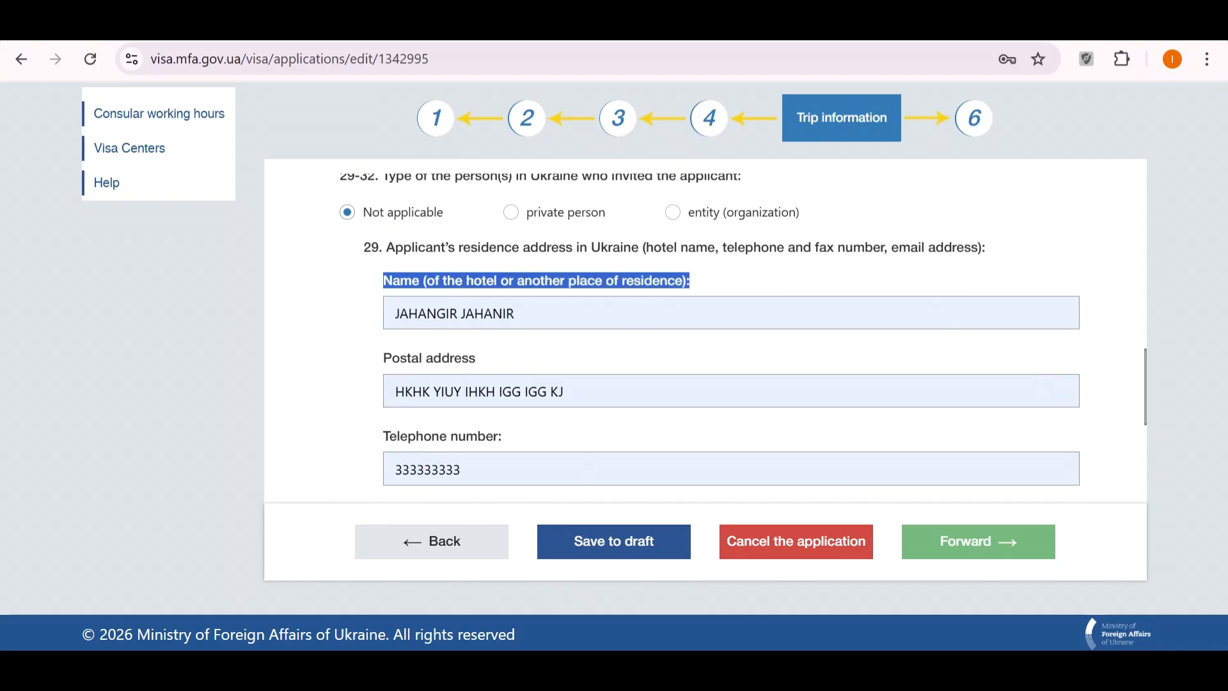
left_click_drag(383, 358, 476, 358)
scroll(703, 384, "down", 1)
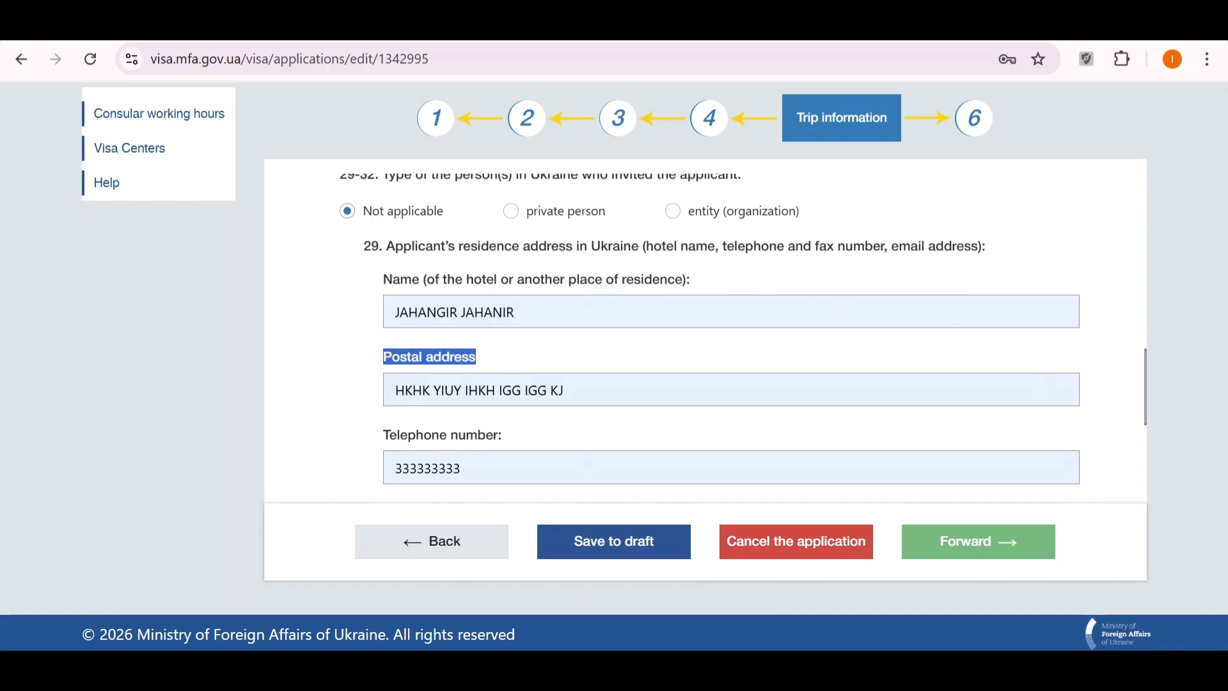
left_click_drag(383, 340, 502, 341)
scroll(704, 383, "down", 2)
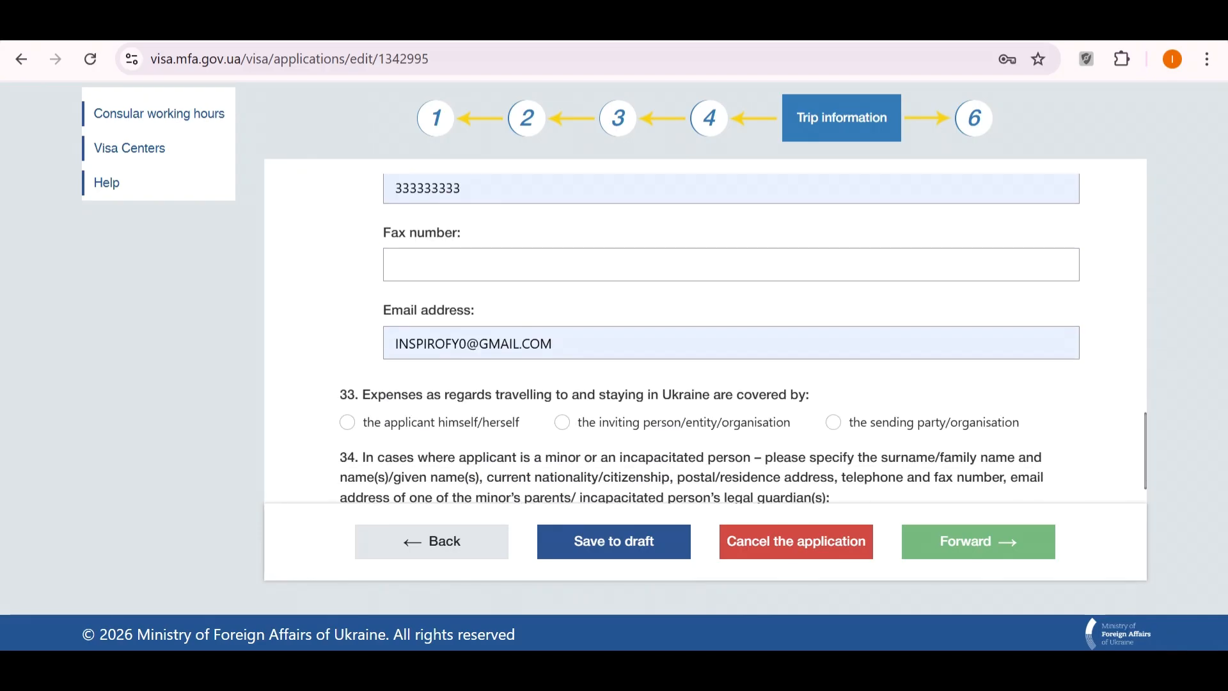
left_click_drag(383, 226, 461, 226)
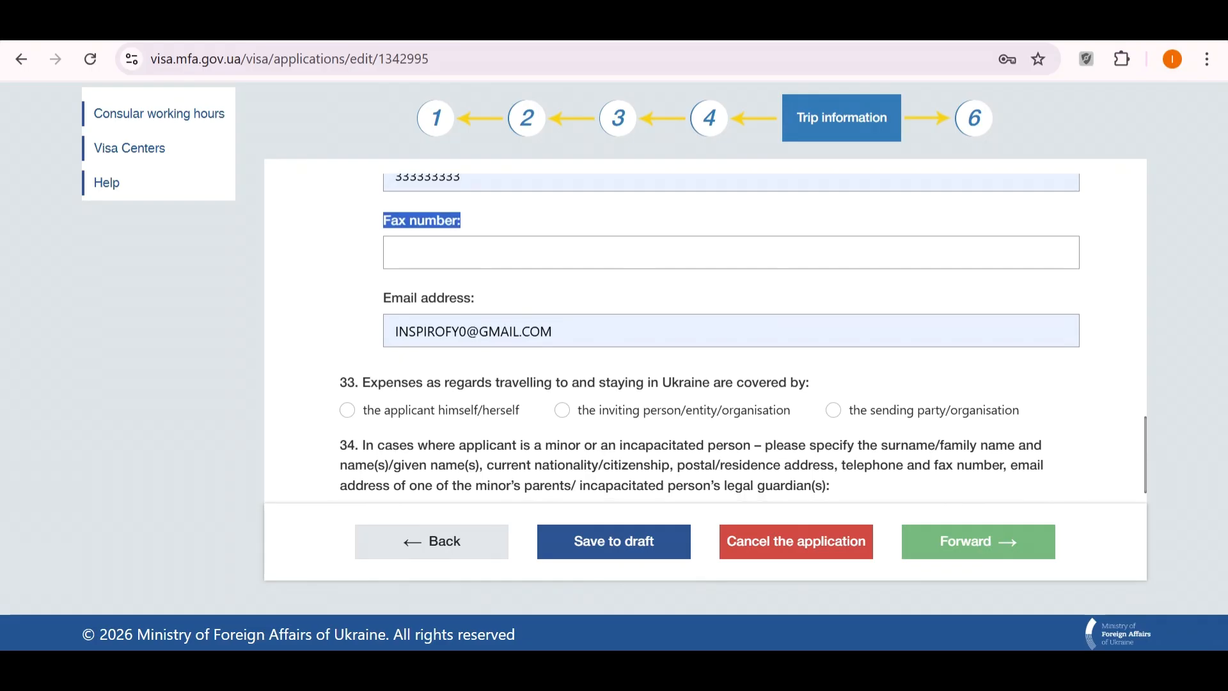
scroll(703, 384, "down", 1)
left_click_drag(383, 258, 475, 258)
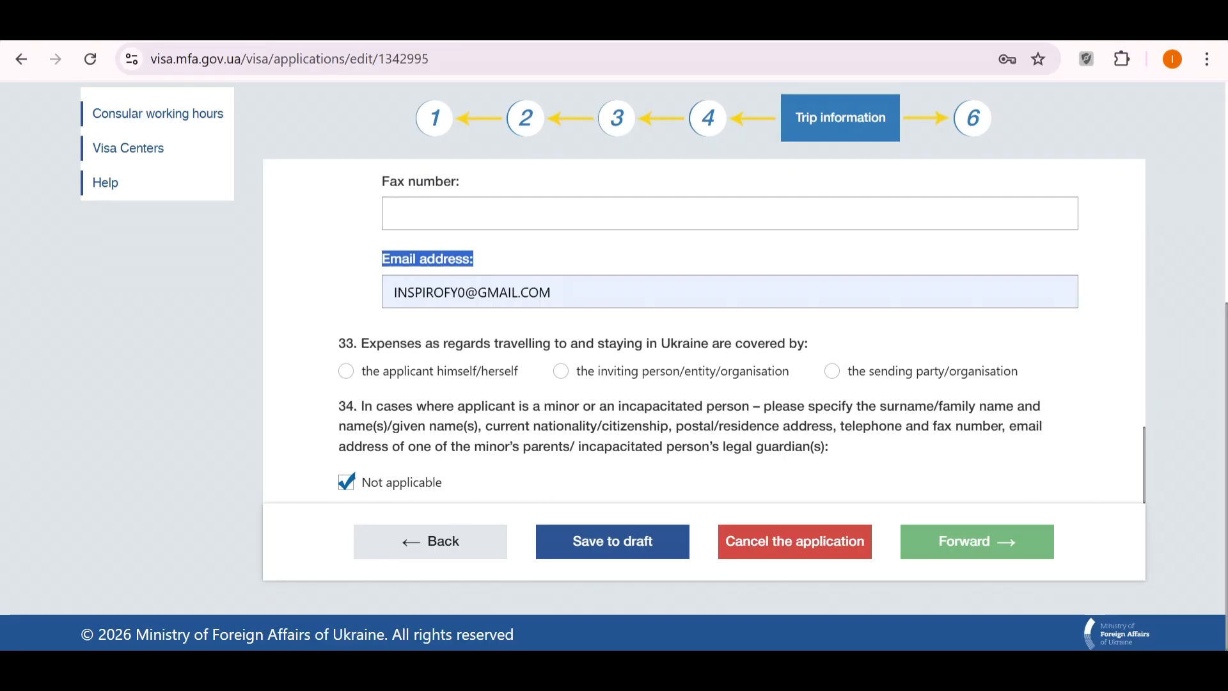
Set question 33 so the applicant himself/herself covers the travel expenses.
left_click(346, 370)
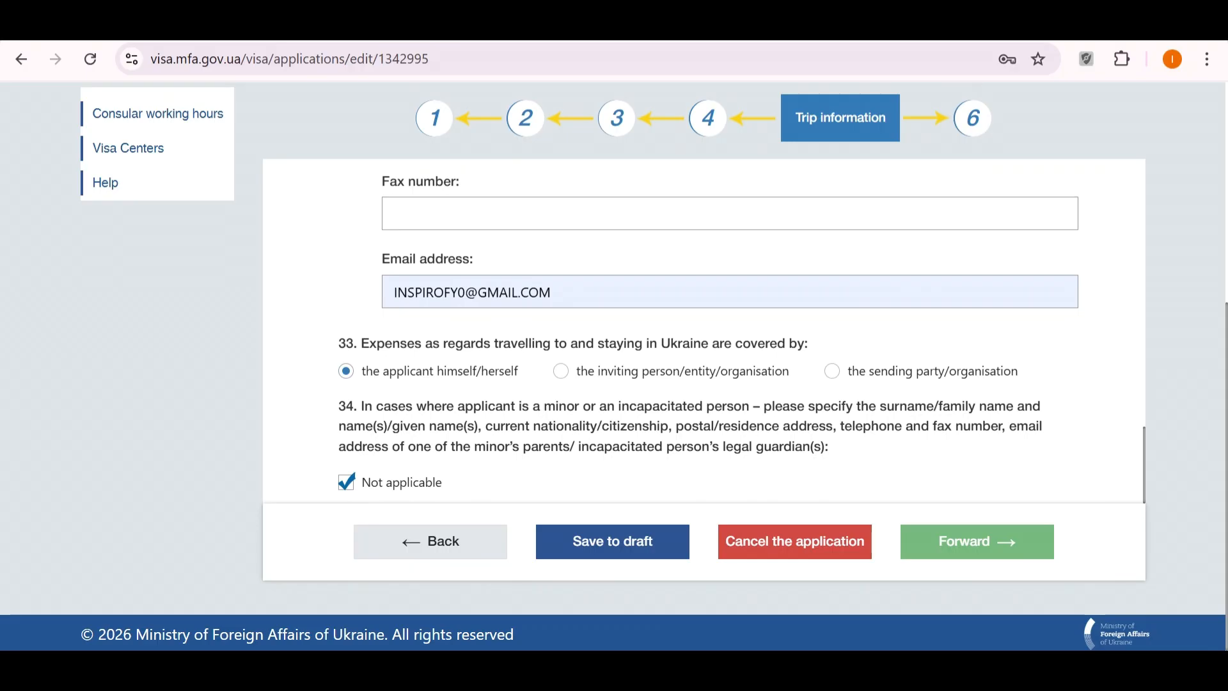
mouse_move(568, 343)
left_mouse_down()
mouse_move(805, 343)
mouse_move(439, 344)
mouse_move(807, 344)
mouse_move(533, 343)
mouse_move(555, 344)
left_mouse_up()
left_click(561, 371)
left_click(346, 371)
left_click_drag(1018, 371, 847, 371)
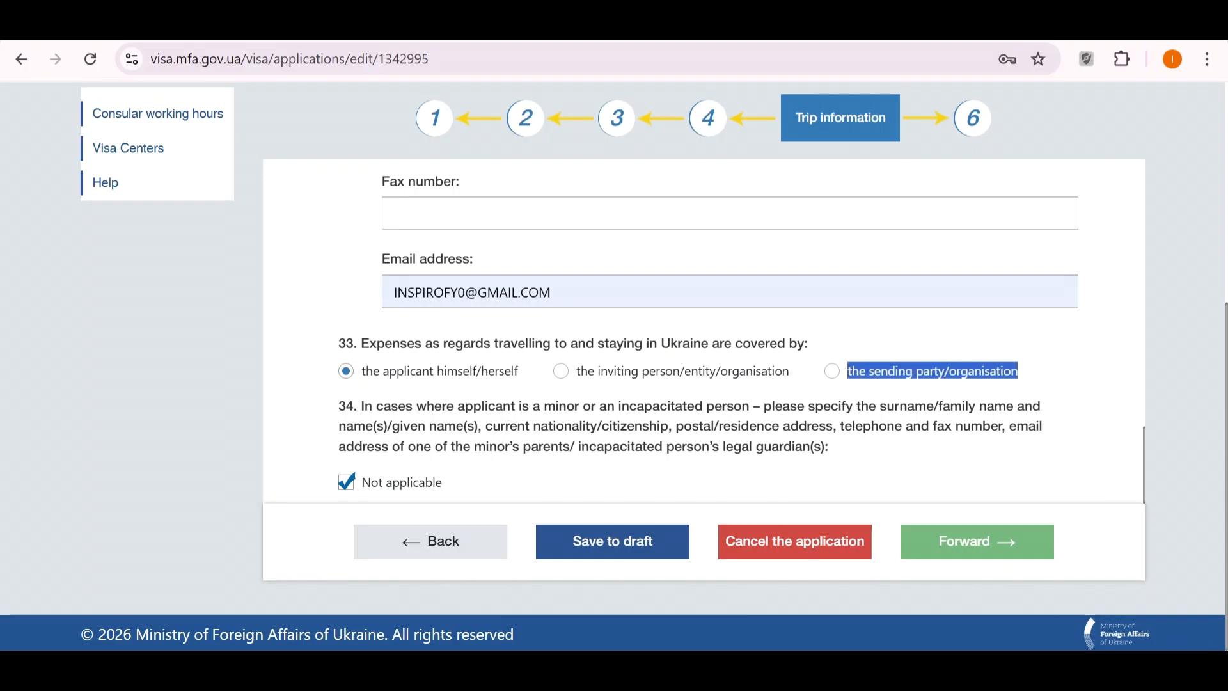
left_click_drag(373, 371, 518, 371)
Review the wording of question 34 about minors and legal guardians.
scroll(614, 384, "down", 1)
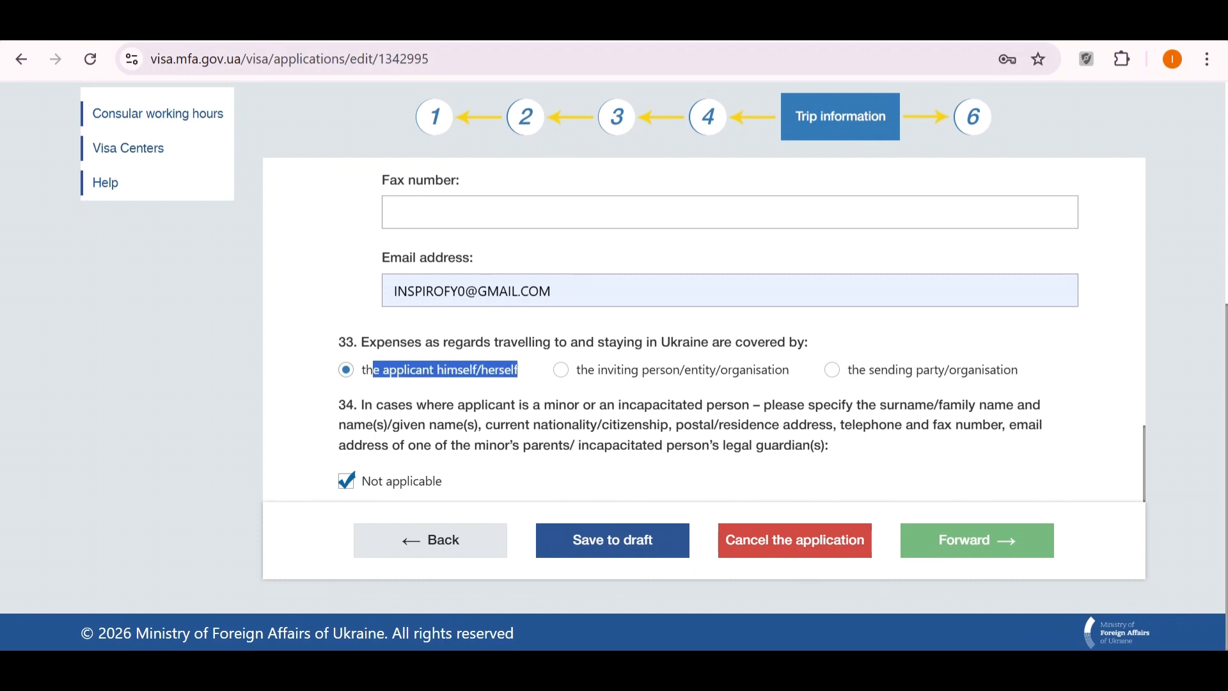
left_click_drag(362, 405, 981, 405)
left_click_drag(825, 446, 549, 425)
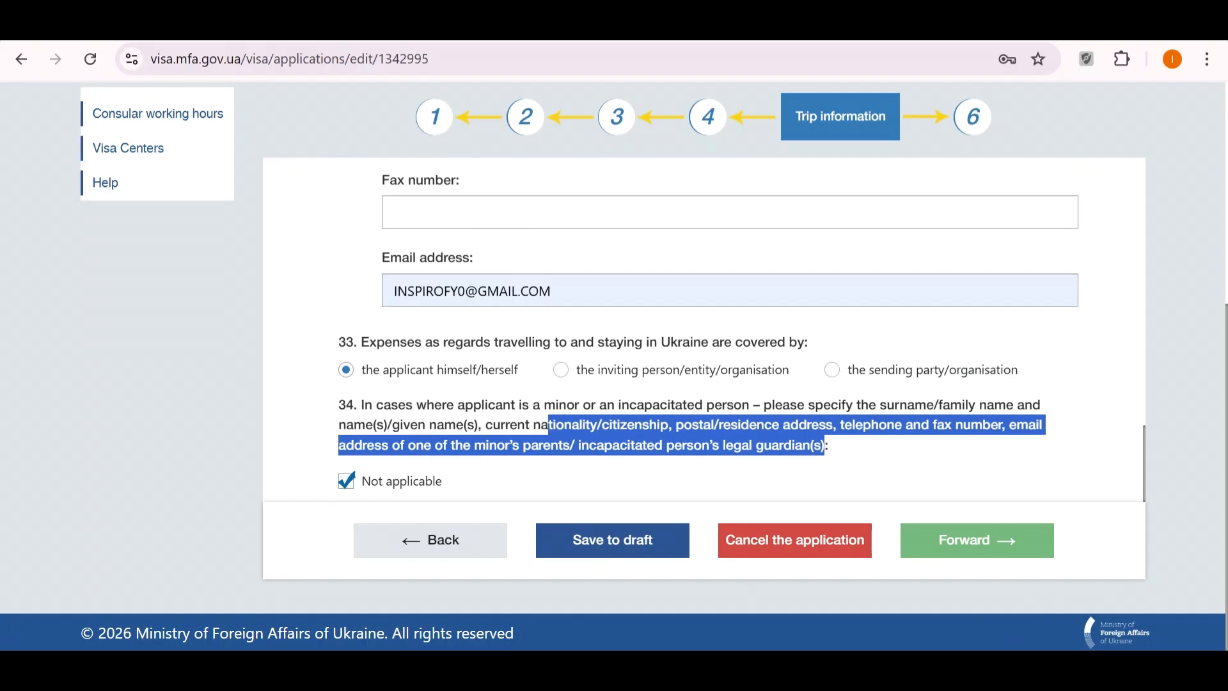
left_click(549, 427)
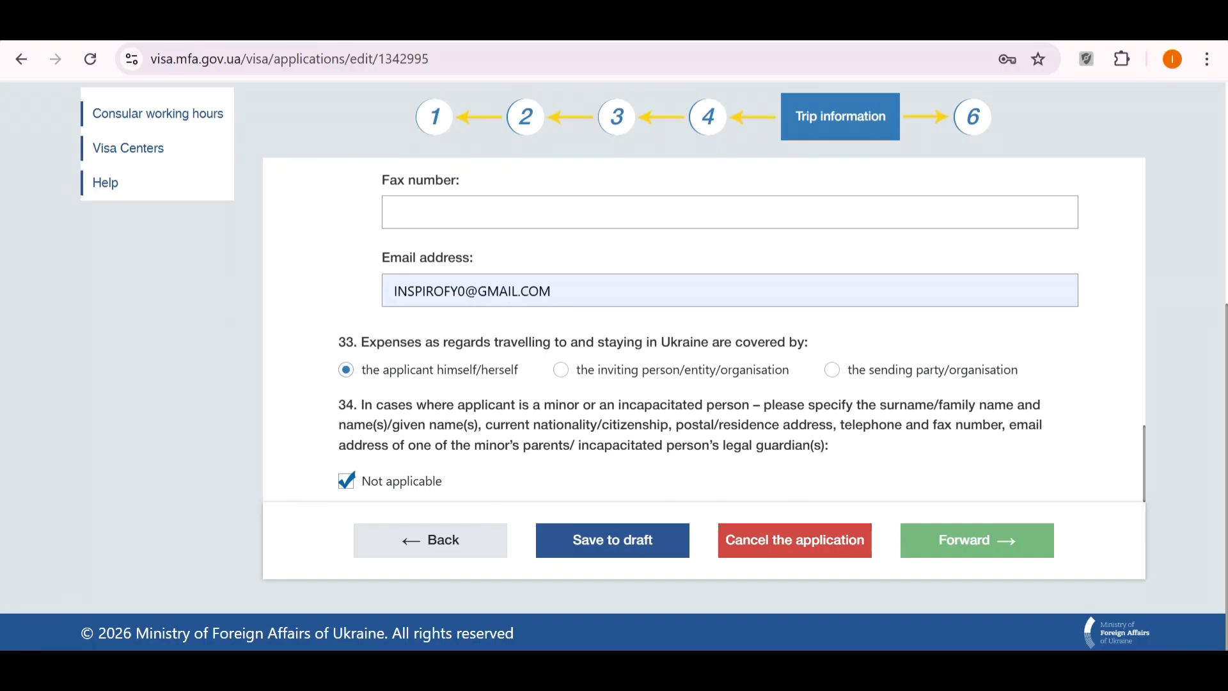
Reveal and review question 34's guardian surname and telephone fields.
left_click(346, 480)
scroll(346, 481, "down", 3)
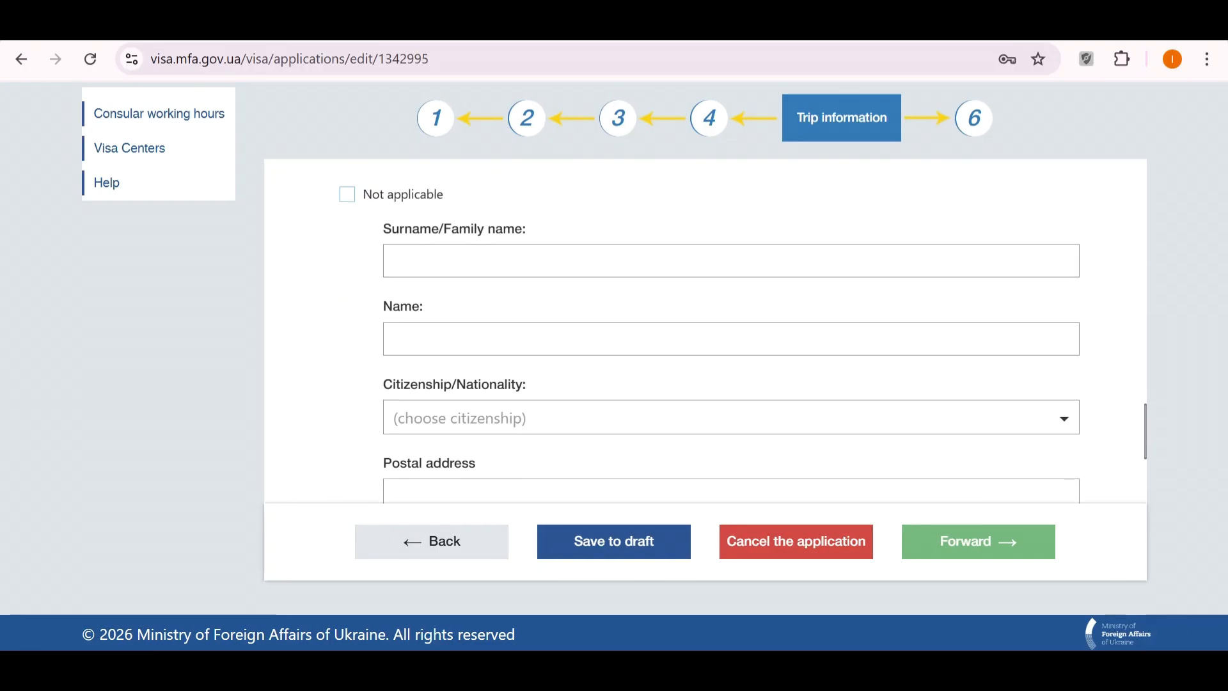
scroll(346, 481, "up", 2)
scroll(710, 339, "down", 2)
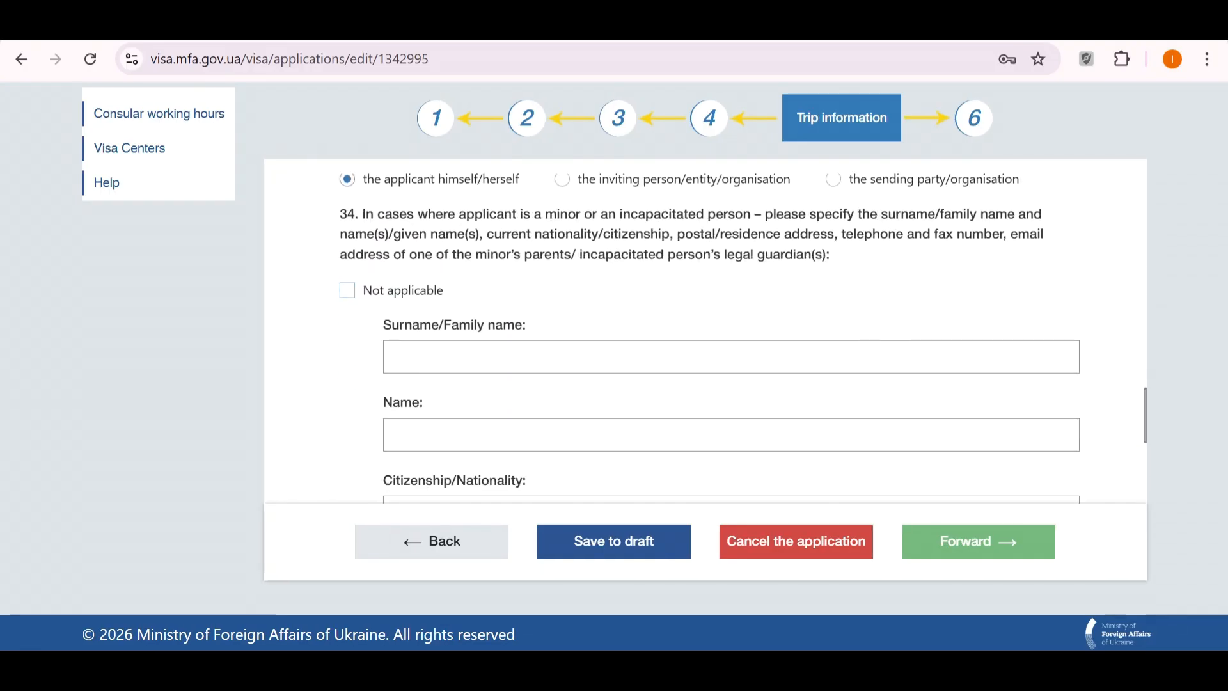
left_click_drag(384, 325, 527, 325)
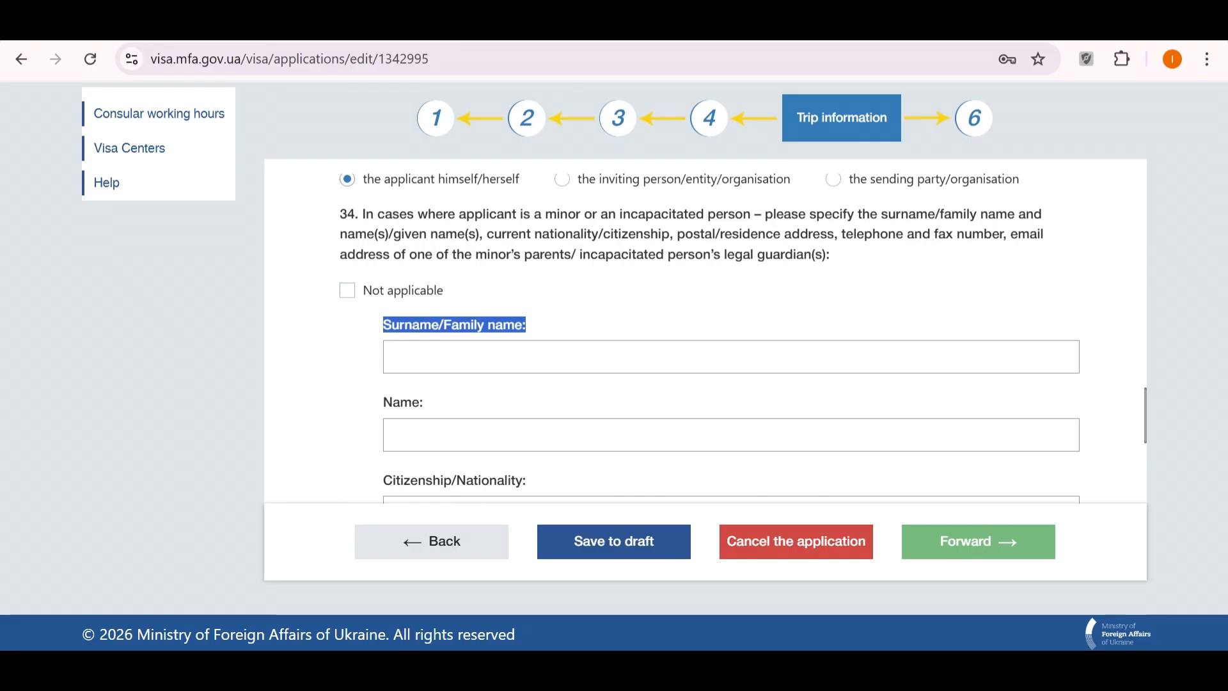
scroll(705, 339, "down", 5)
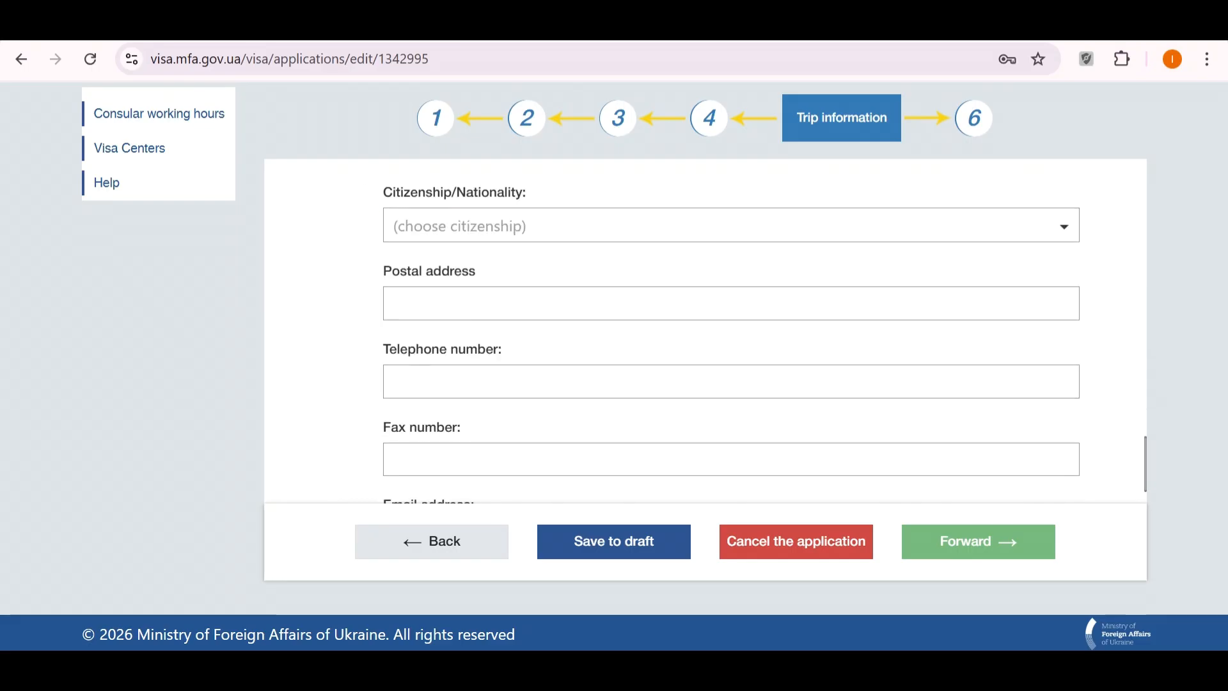
triple_click(442, 349)
scroll(442, 350, "down", 1)
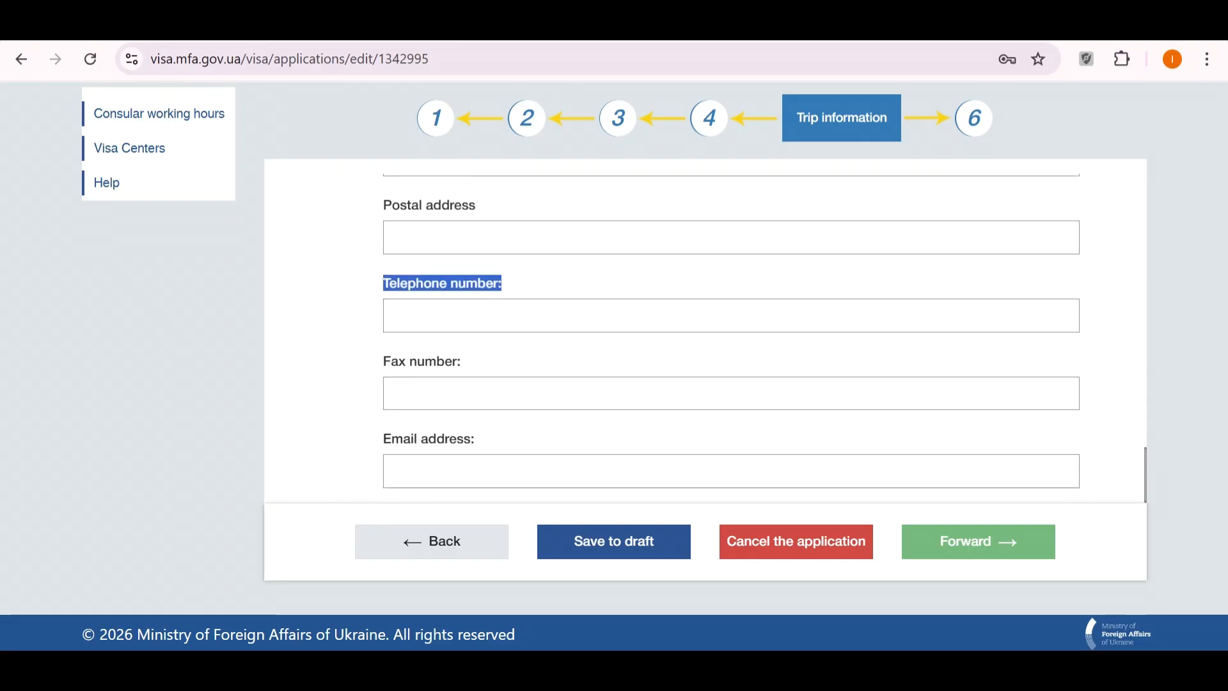
left_click(442, 349)
scroll(705, 339, "down", 1)
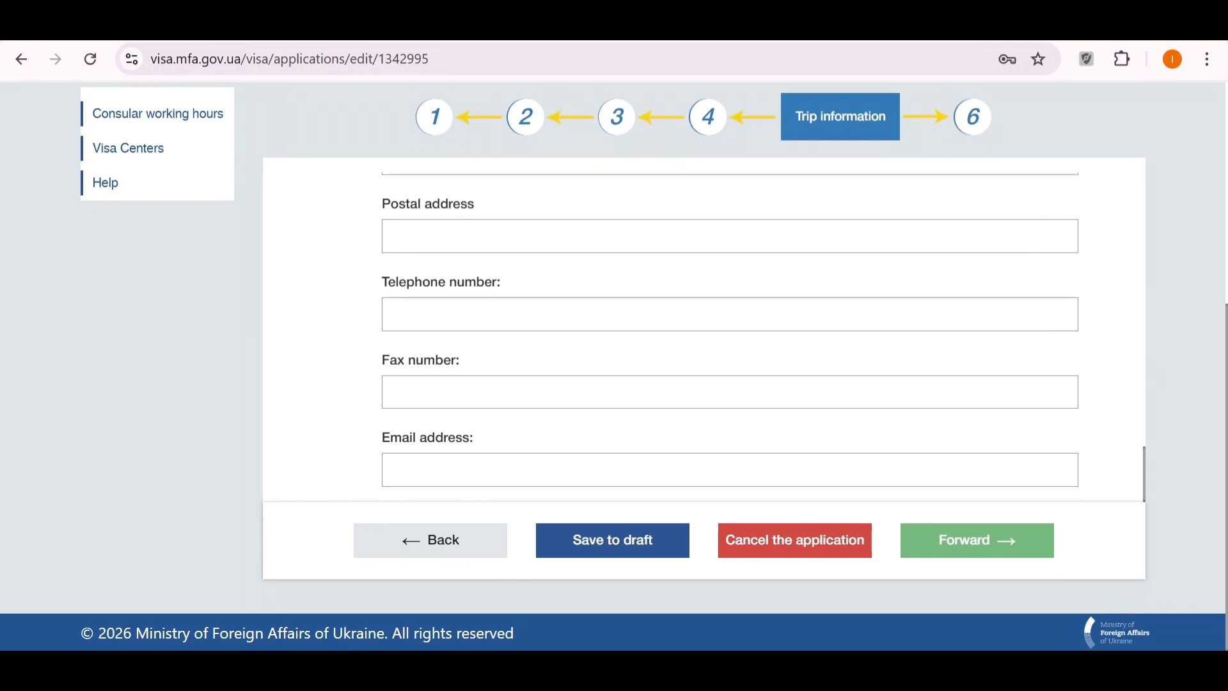
scroll(704, 339, "up", 6)
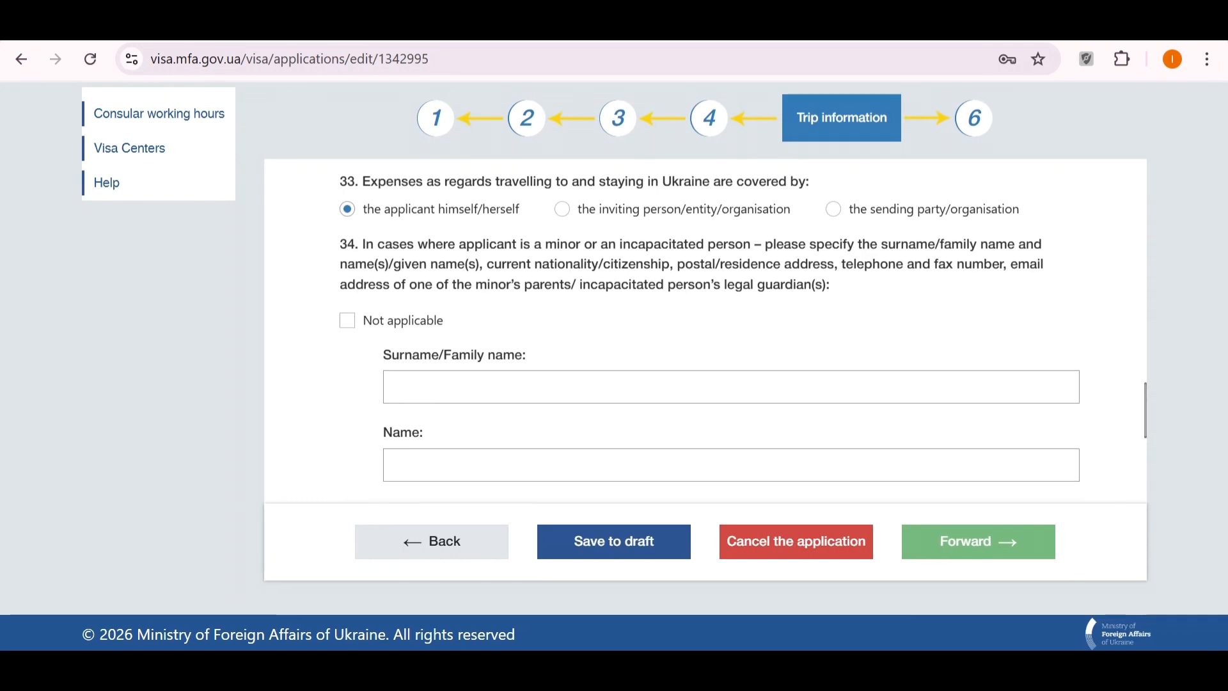
Mark question 34 as Not applicable again and continue to Application is filled.
mouse_move(829, 284)
left_mouse_down()
mouse_move(517, 244)
mouse_move(573, 265)
mouse_move(827, 284)
mouse_move(355, 244)
mouse_move(829, 285)
left_mouse_up()
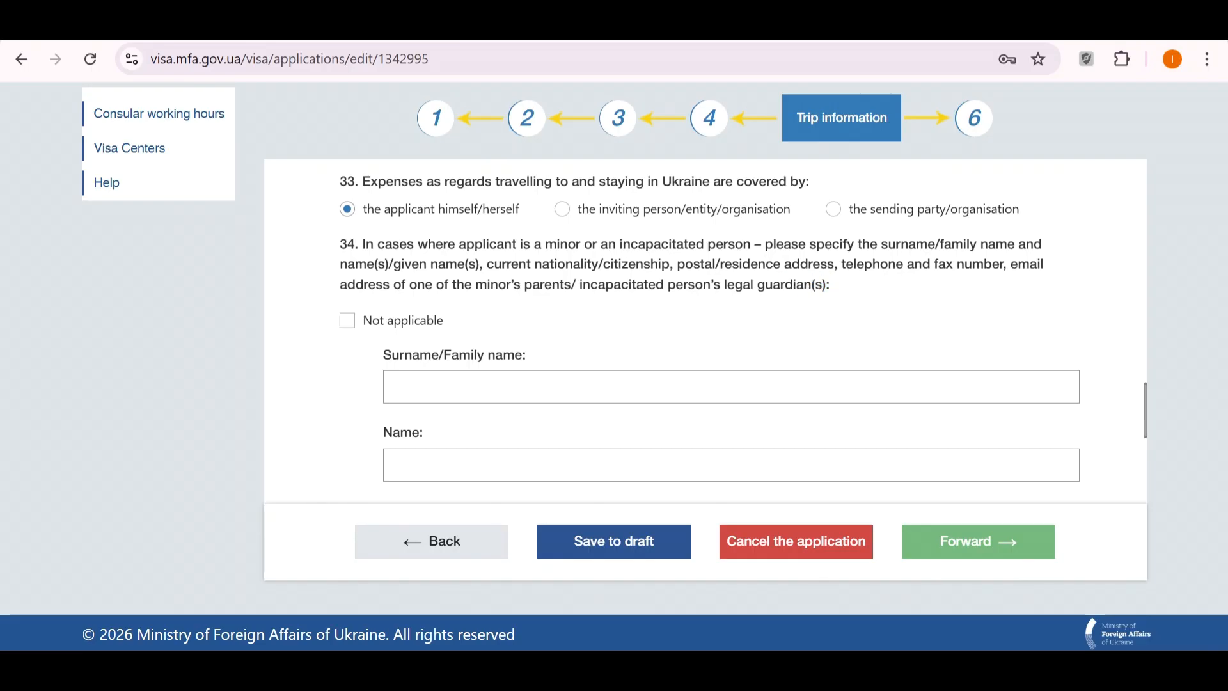
left_click(348, 320)
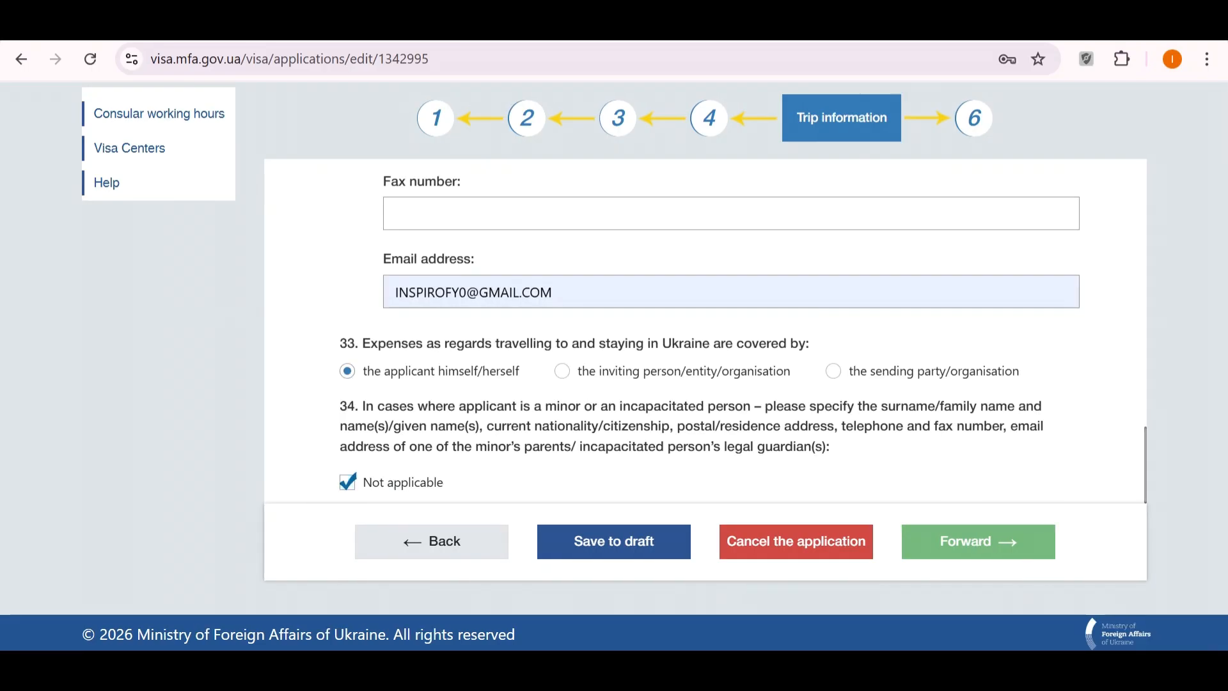
scroll(706, 330, "up", 2)
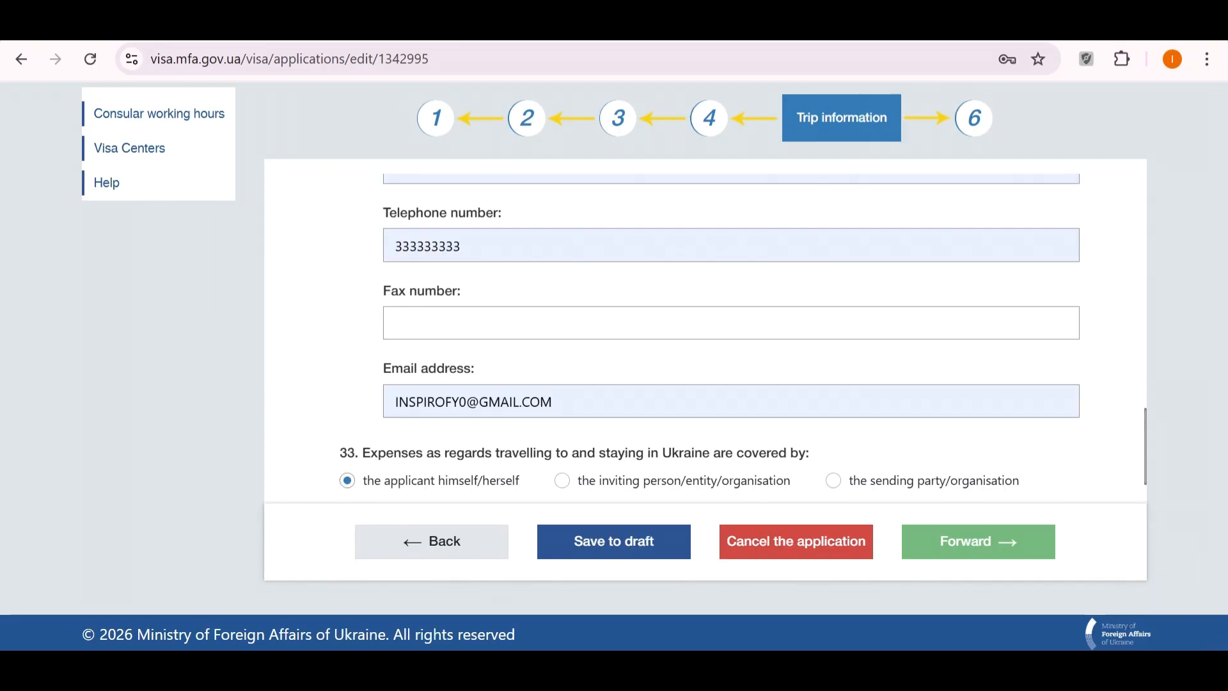
scroll(705, 331, "down", 1)
left_click(978, 541)
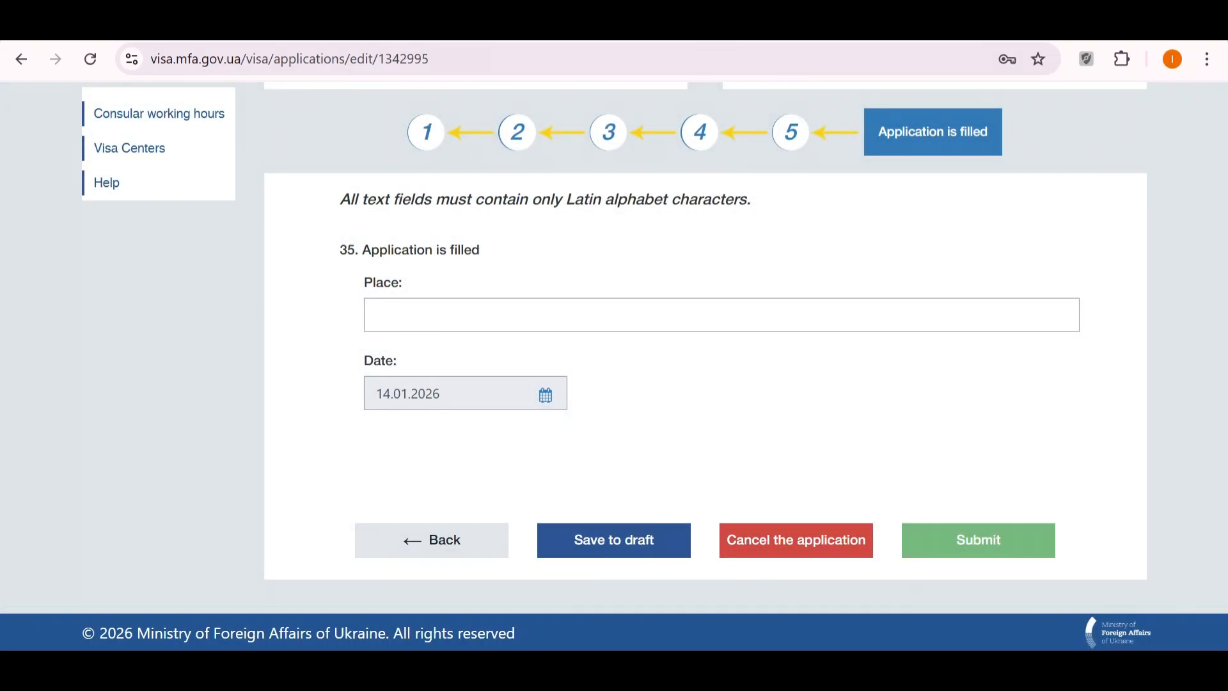
Enter ISLAMABAD as the place of filling and save the application as a draft.
left_click_drag(362, 250, 480, 250)
left_click(384, 314)
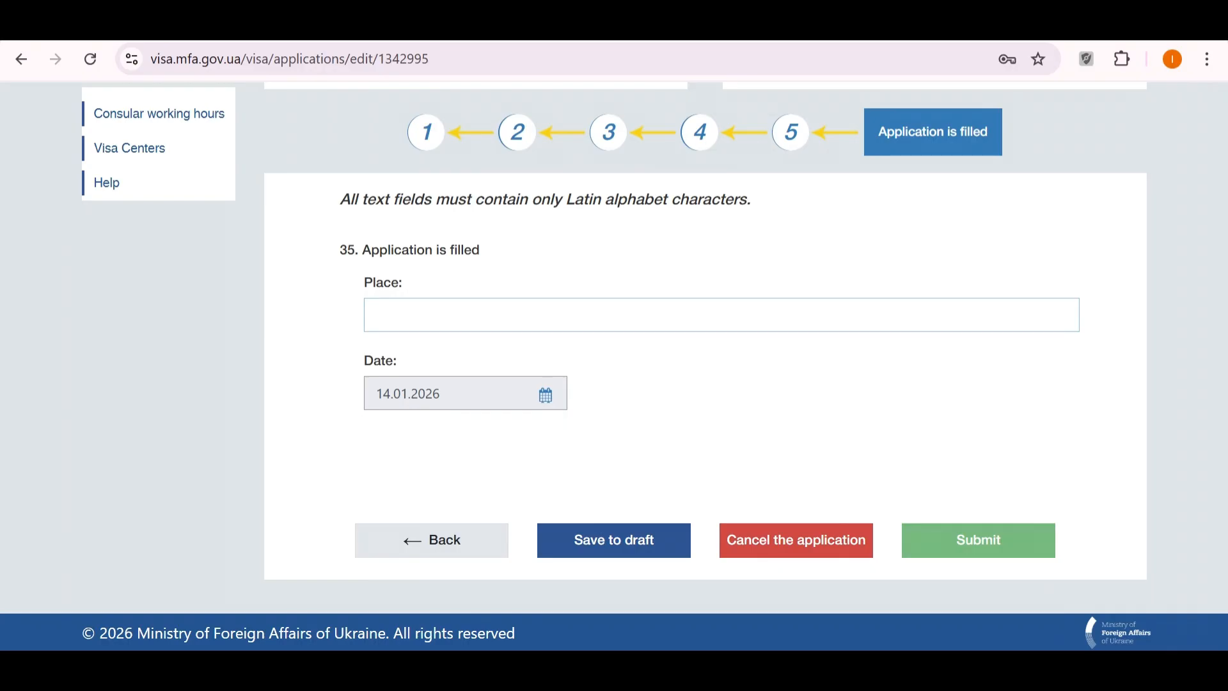
type("i")
key("BackSpace")
type("ISLAM")
type("AABD")
key("BackSpace")
key("BackSpace")
key("BackSpace")
key("BackSpace")
key("BackSpace")
key("BackSpace")
key("BackSpace")
key("BackSpace")
key("BackSpace")
type("LAHORE")
key("BackSpace")
key("BackSpace")
key("BackSpace")
key("BackSpace")
key("BackSpace")
key("BackSpace")
type("KARACH")
key("BackSpace")
key("BackSpace")
key("BackSpace")
key("BackSpace")
key("BackSpace")
key("BackSpace")
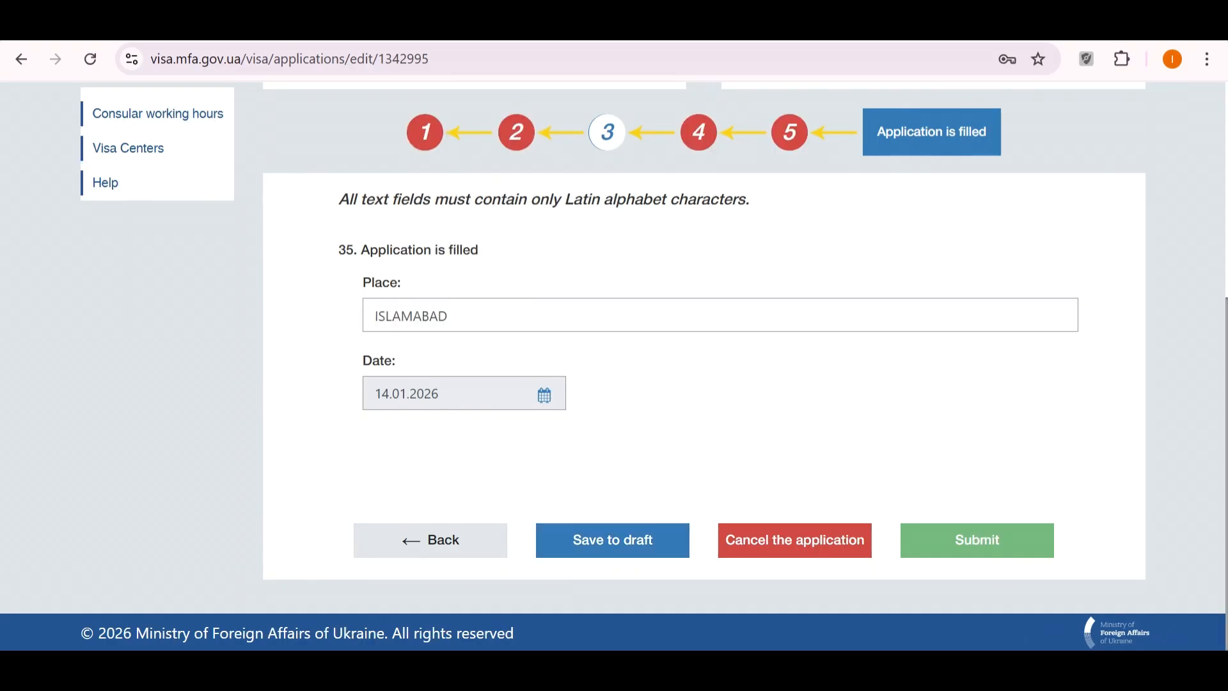
left_click(612, 540)
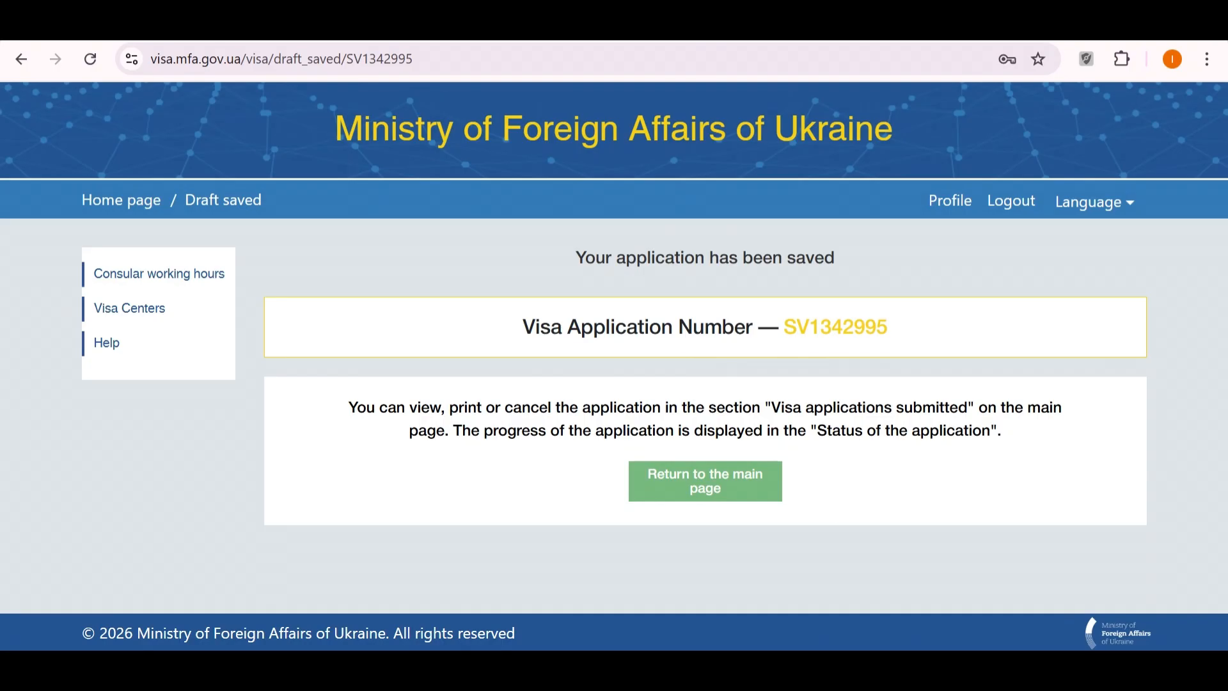
Note the draft's application number, download the application PDF and open it.
mouse_move(523, 327)
left_mouse_down()
mouse_move(888, 327)
mouse_move(523, 327)
left_mouse_up()
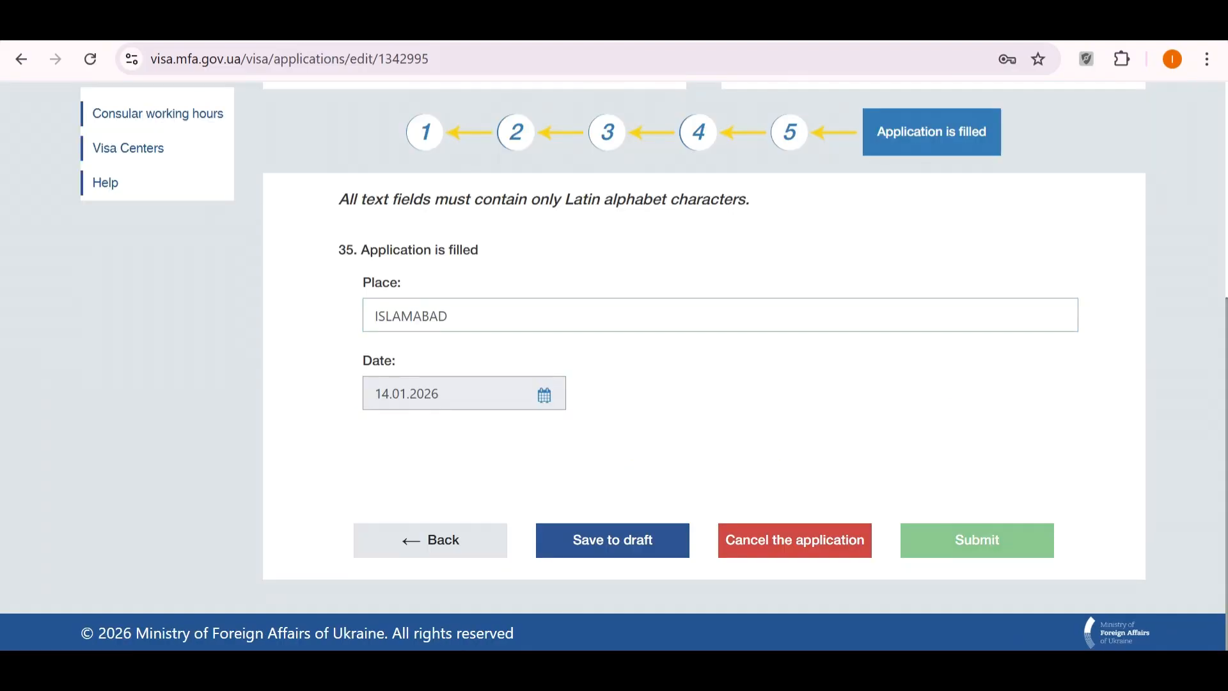
left_click(977, 541)
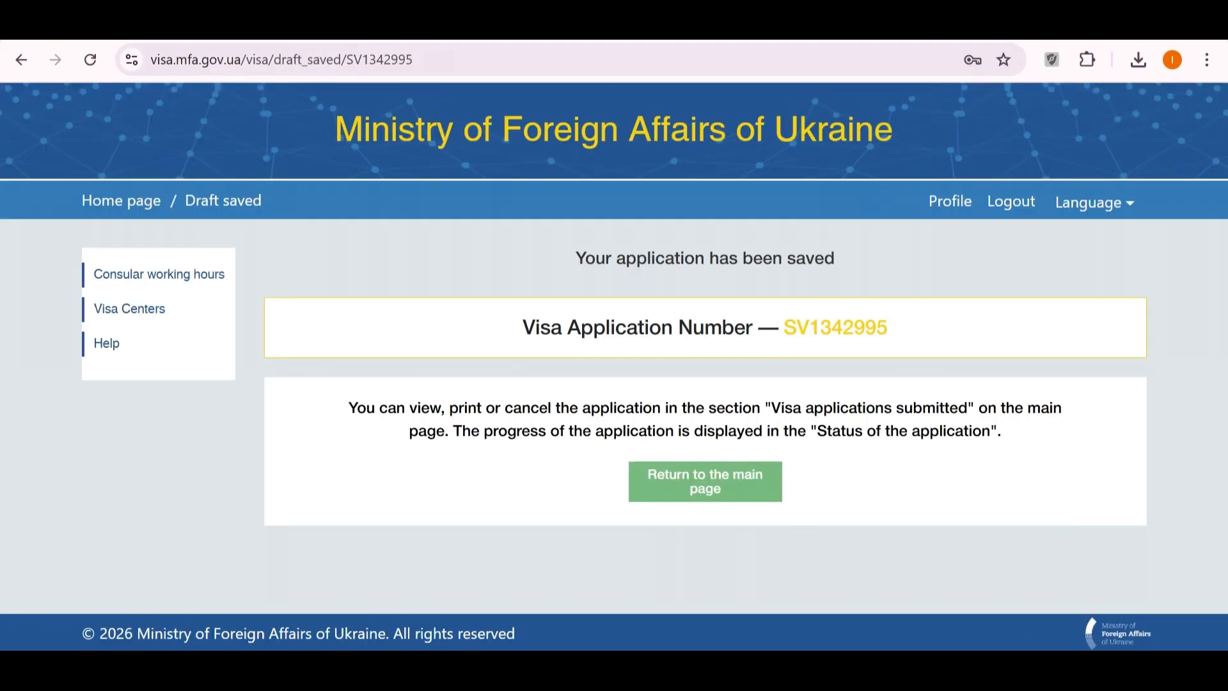
left_click_drag(576, 258, 835, 258)
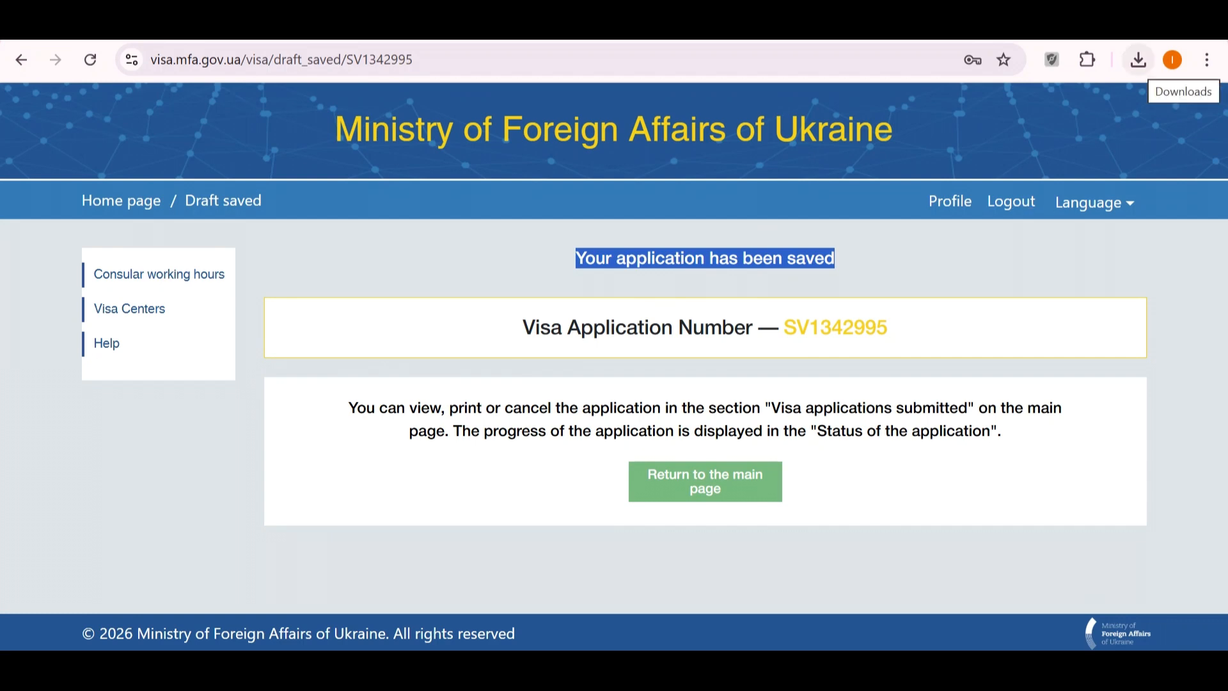
left_click(985, 262)
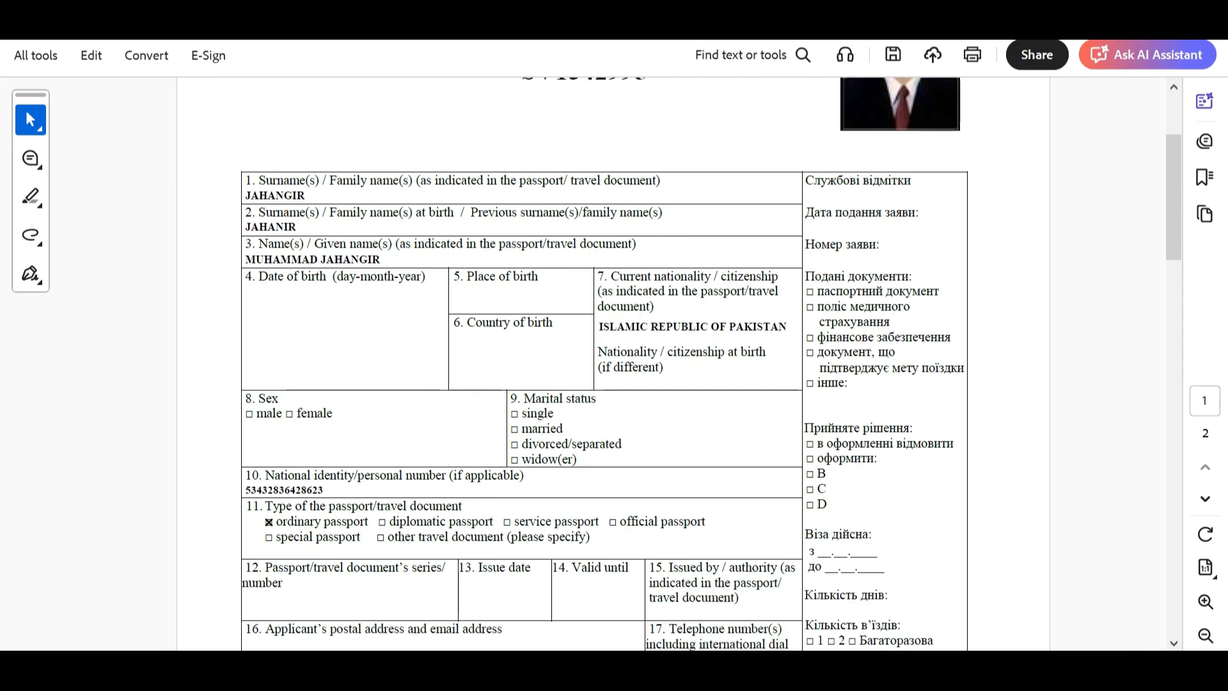
Highlight the Date of birth label in orange.
scroll(604, 365, "down", 3)
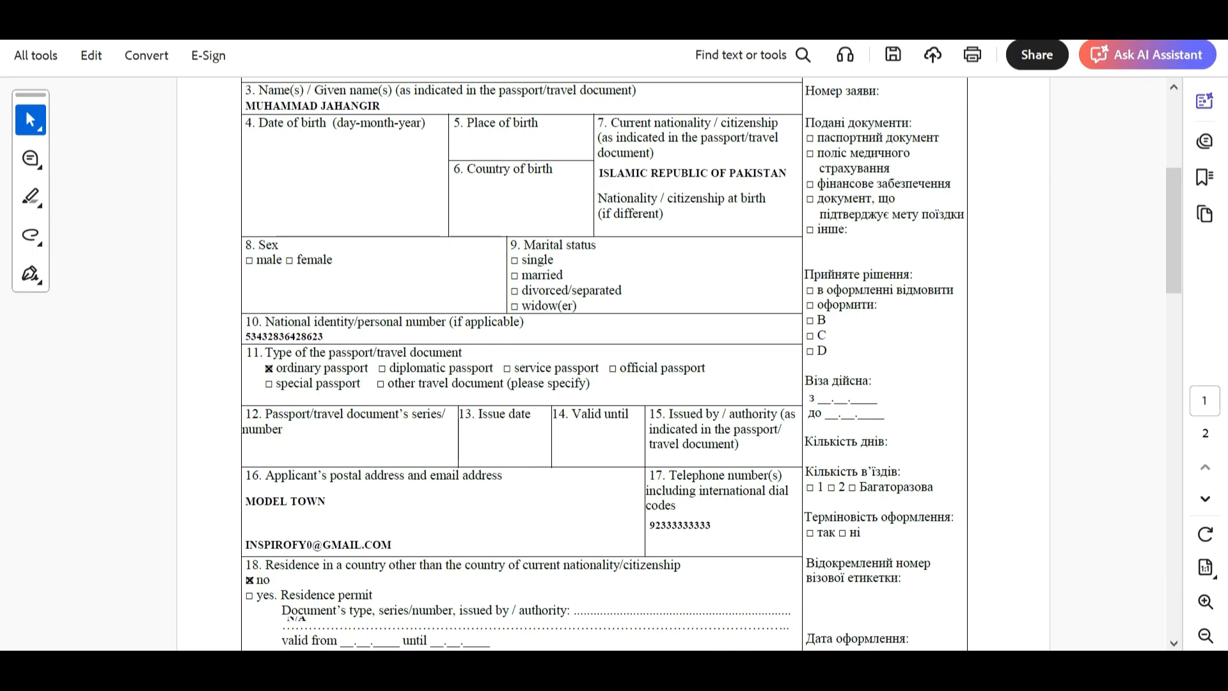
scroll(522, 365, "up", 2)
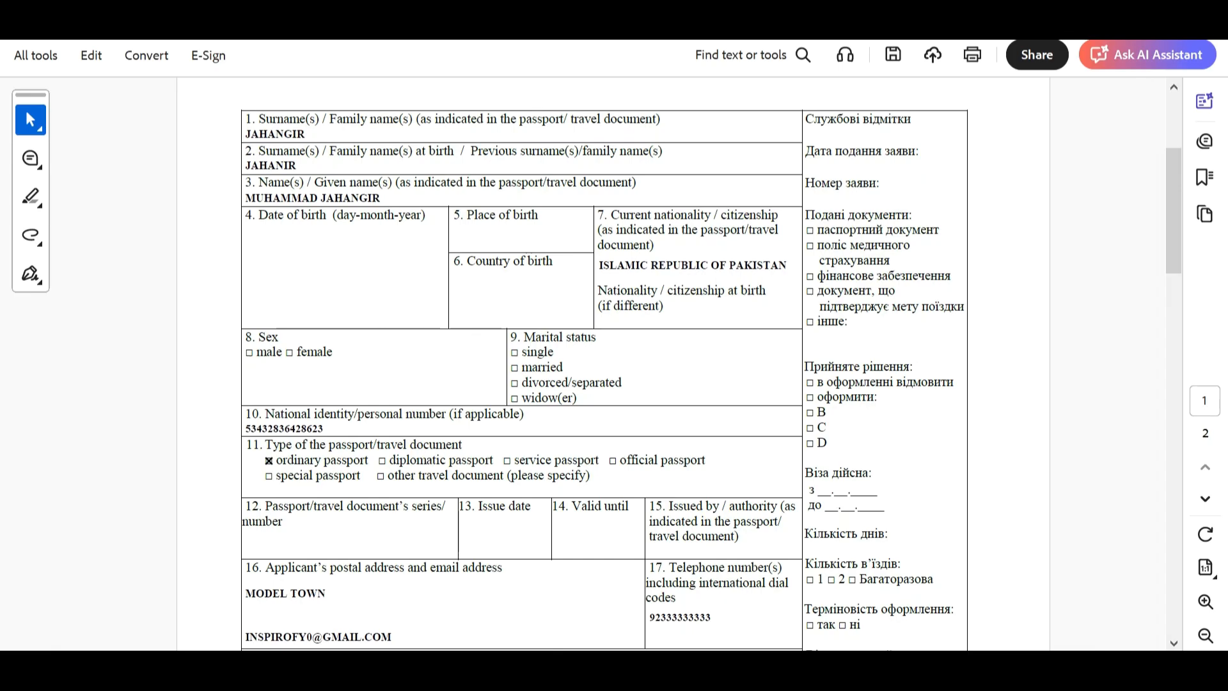
left_click_drag(327, 215, 424, 216)
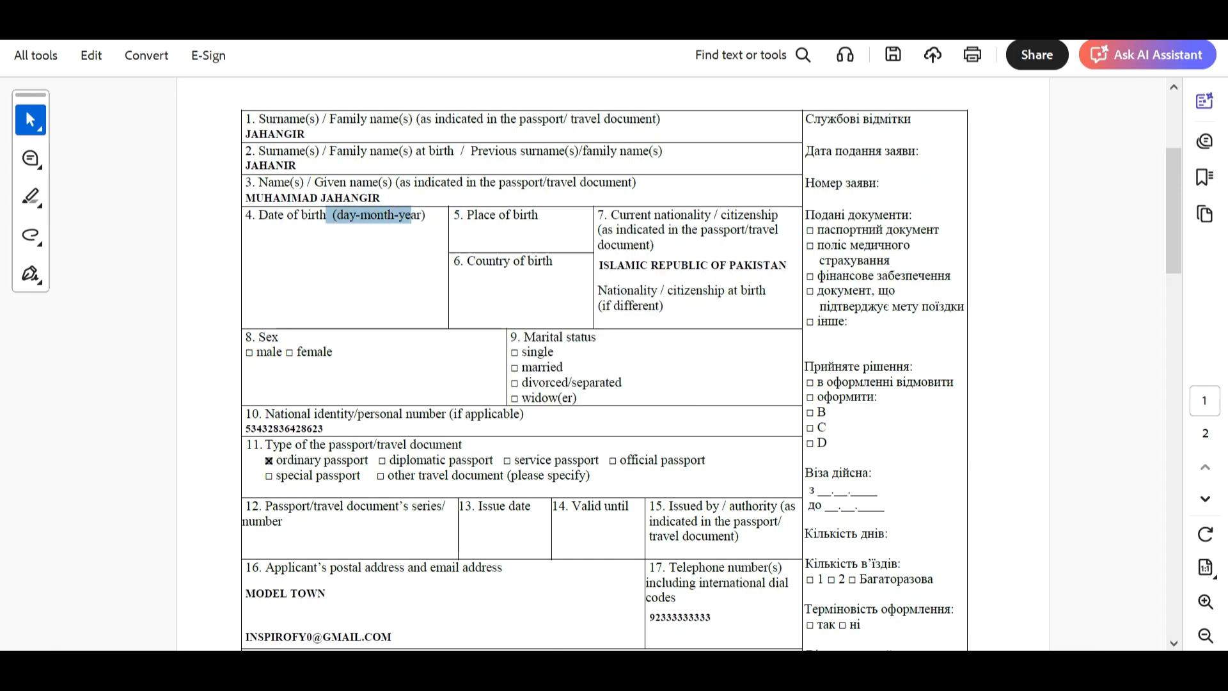
left_click(411, 215)
left_click_drag(259, 215, 326, 216)
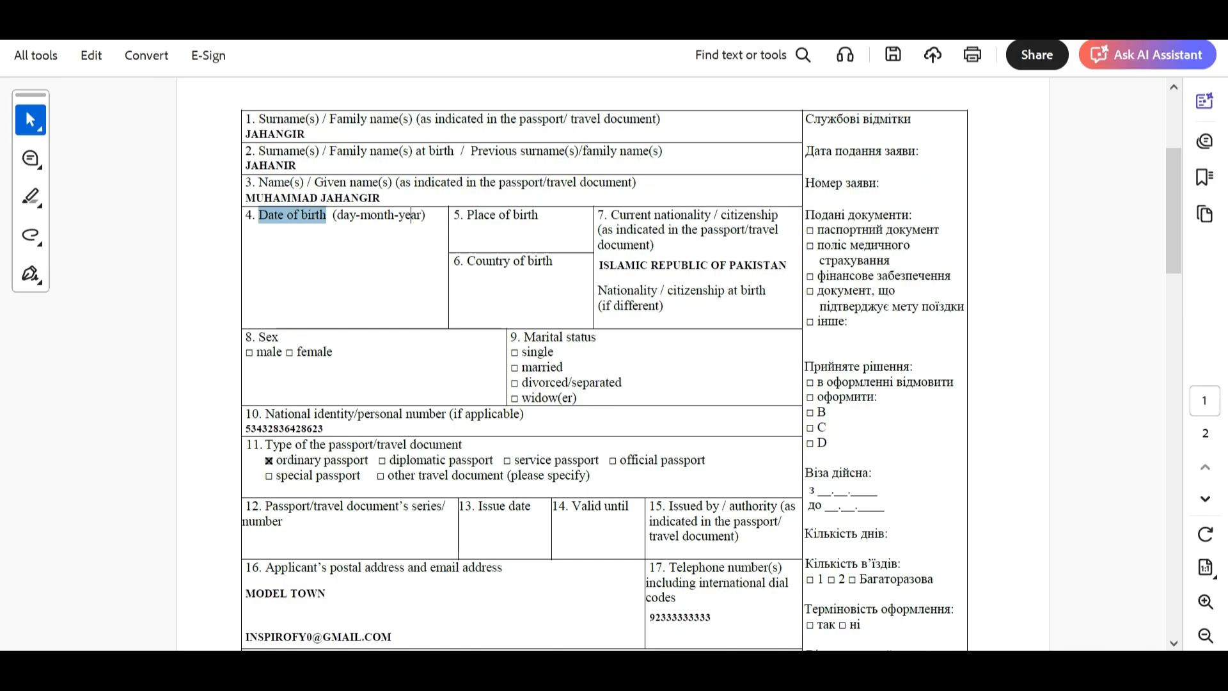
left_click(361, 248)
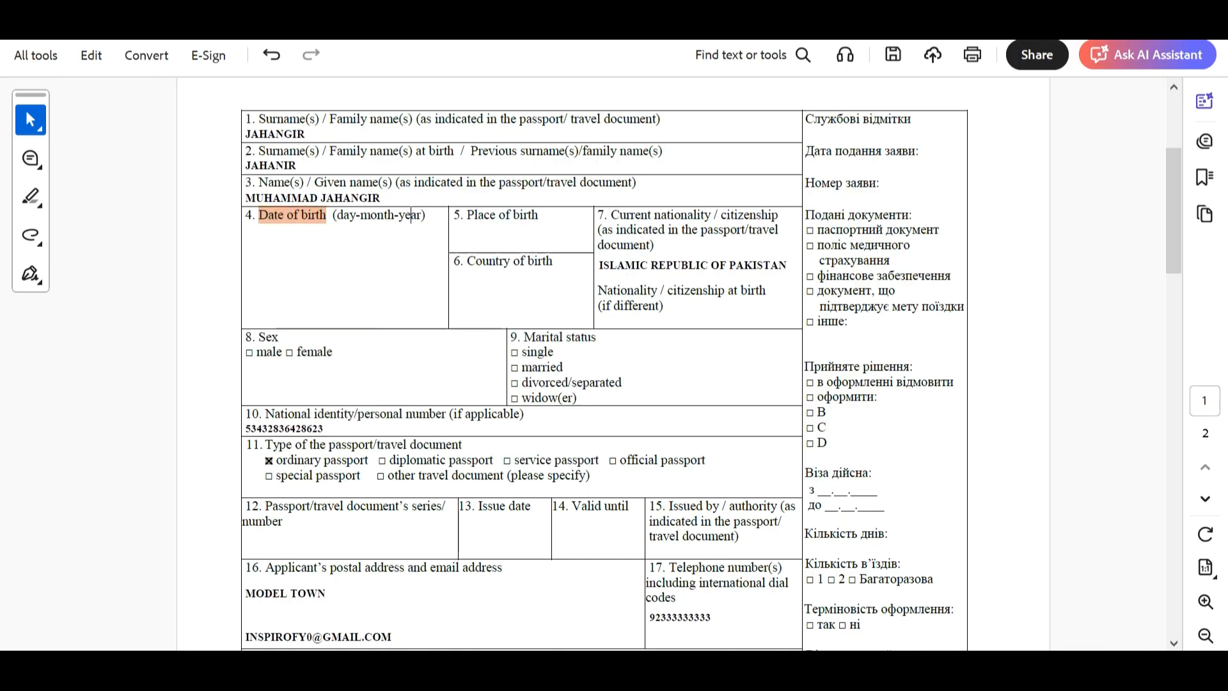
Highlight the Place of birth, Marital status and Sex labels in orange.
left_click_drag(538, 217, 466, 216)
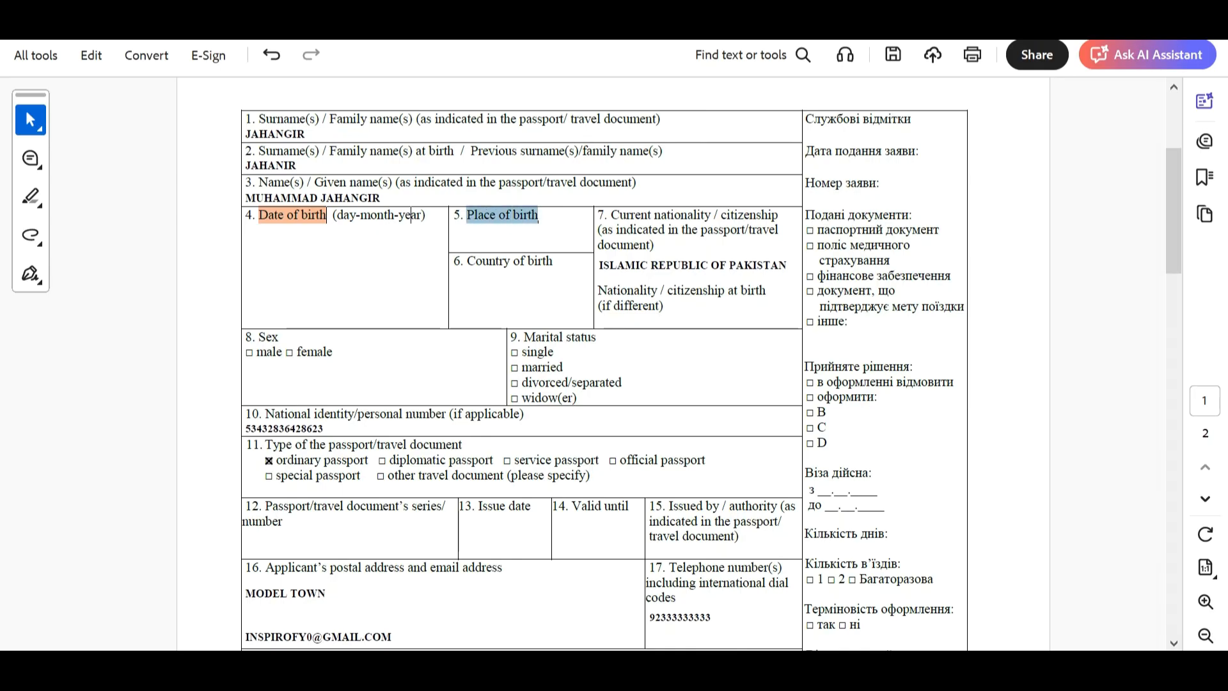
left_click(532, 245)
left_click_drag(553, 261, 466, 262)
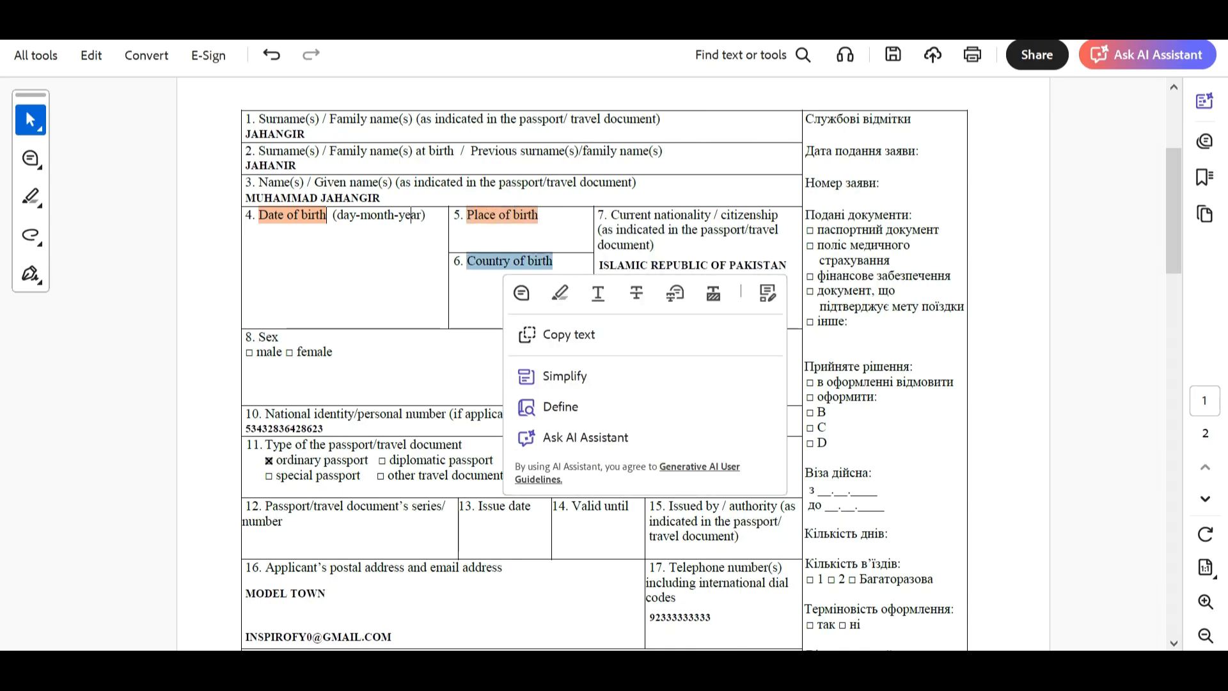
left_click(473, 376)
left_click_drag(596, 338, 524, 338)
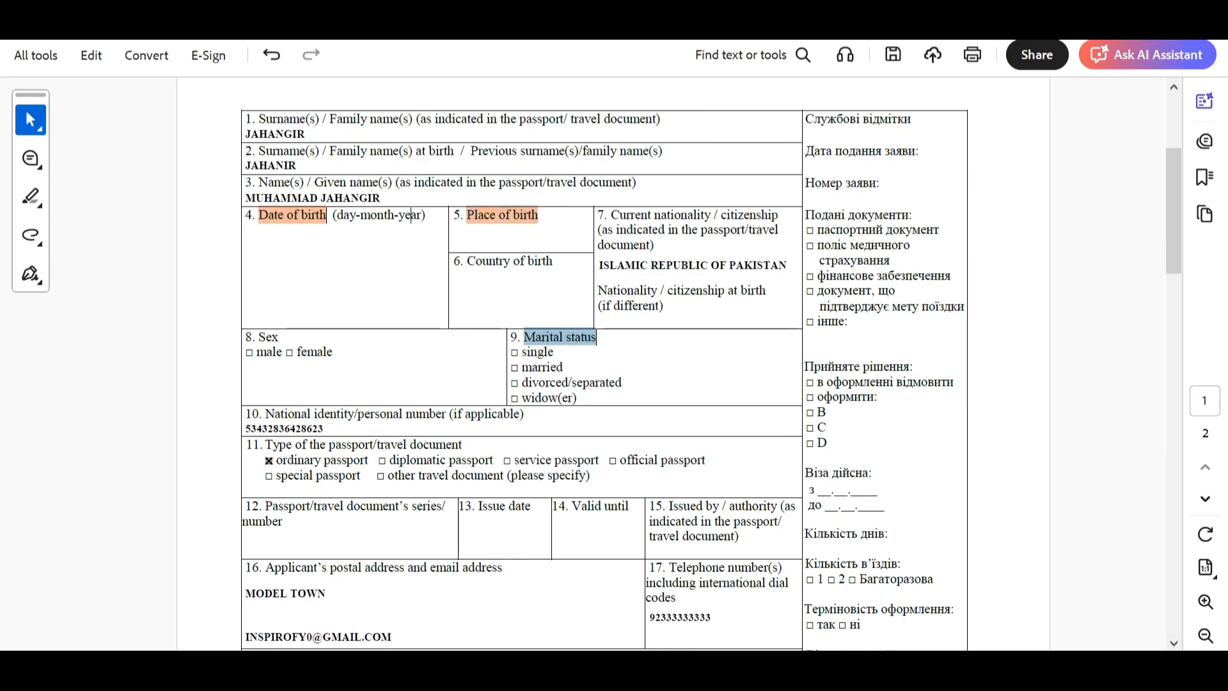
left_click(584, 366)
left_click_drag(286, 352, 244, 337)
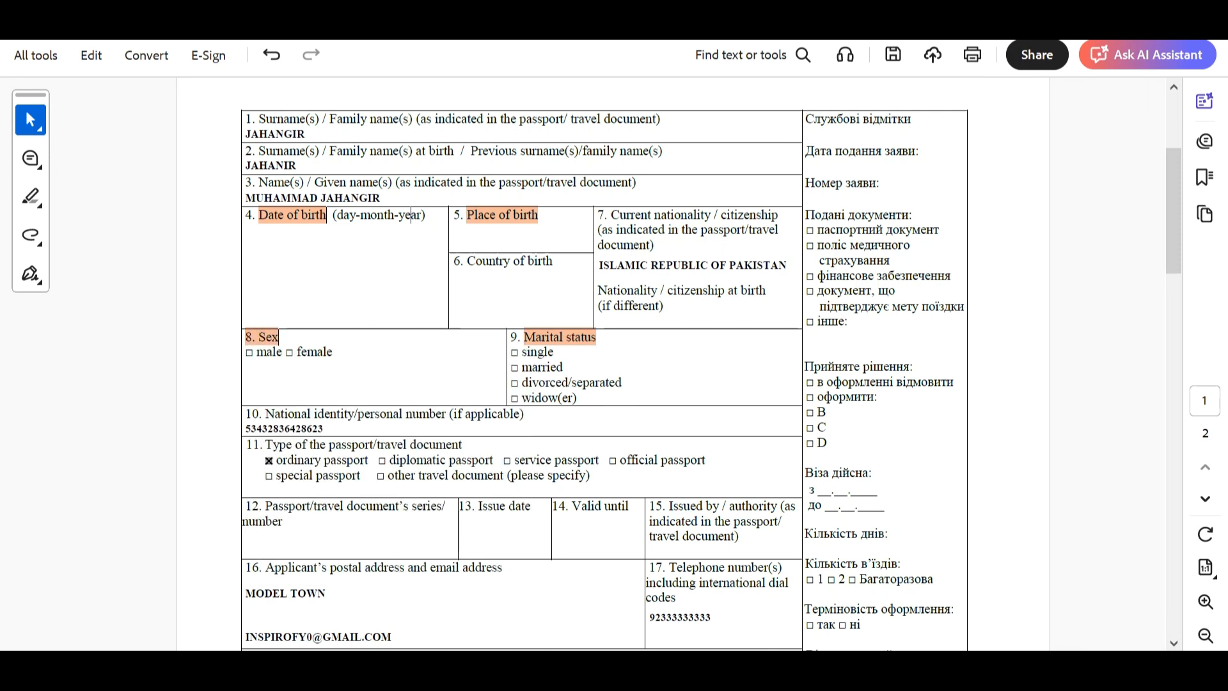
Highlight the 'Place and date' label and the applicant's signature heading on the visa form.
scroll(521, 365, "down", 3)
scroll(522, 365, "down", 4)
scroll(522, 364, "down", 10)
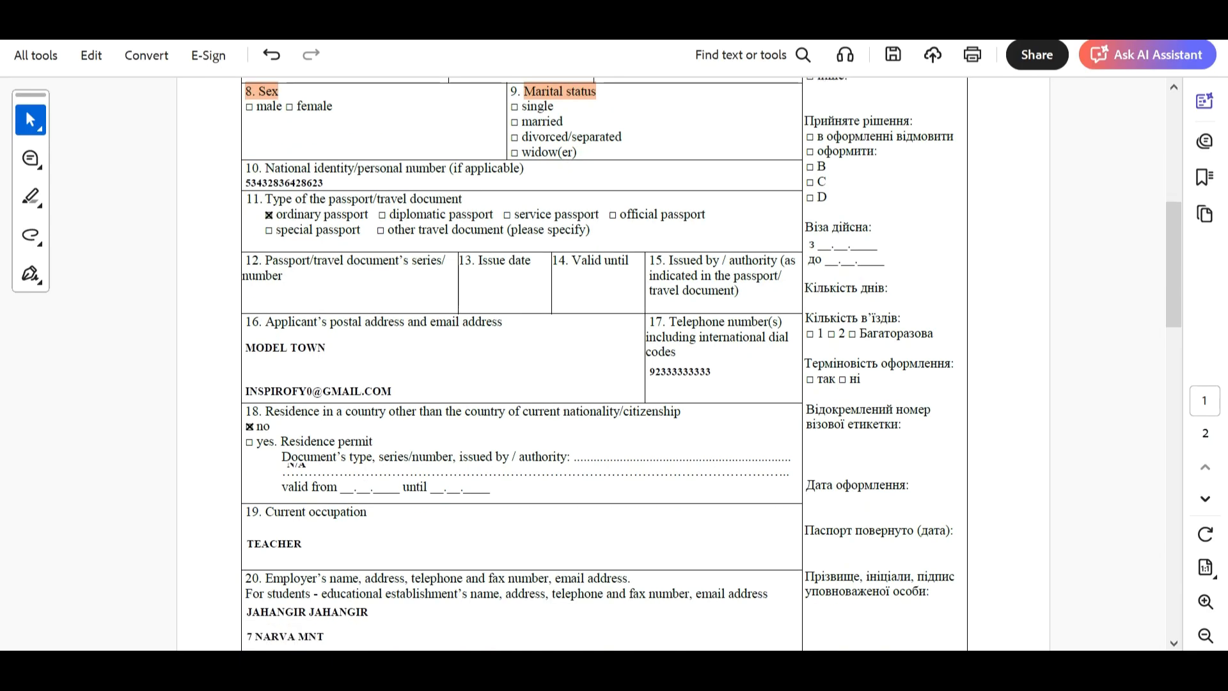
scroll(604, 364, "down", 20)
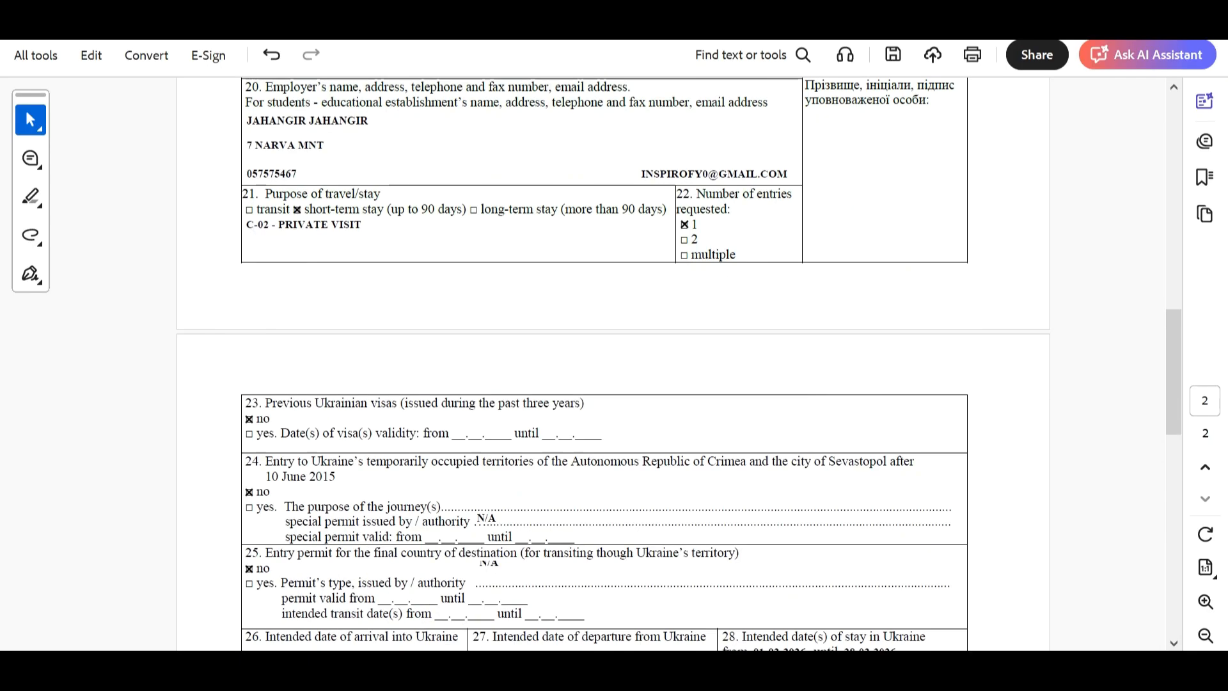
scroll(605, 365, "down", 8)
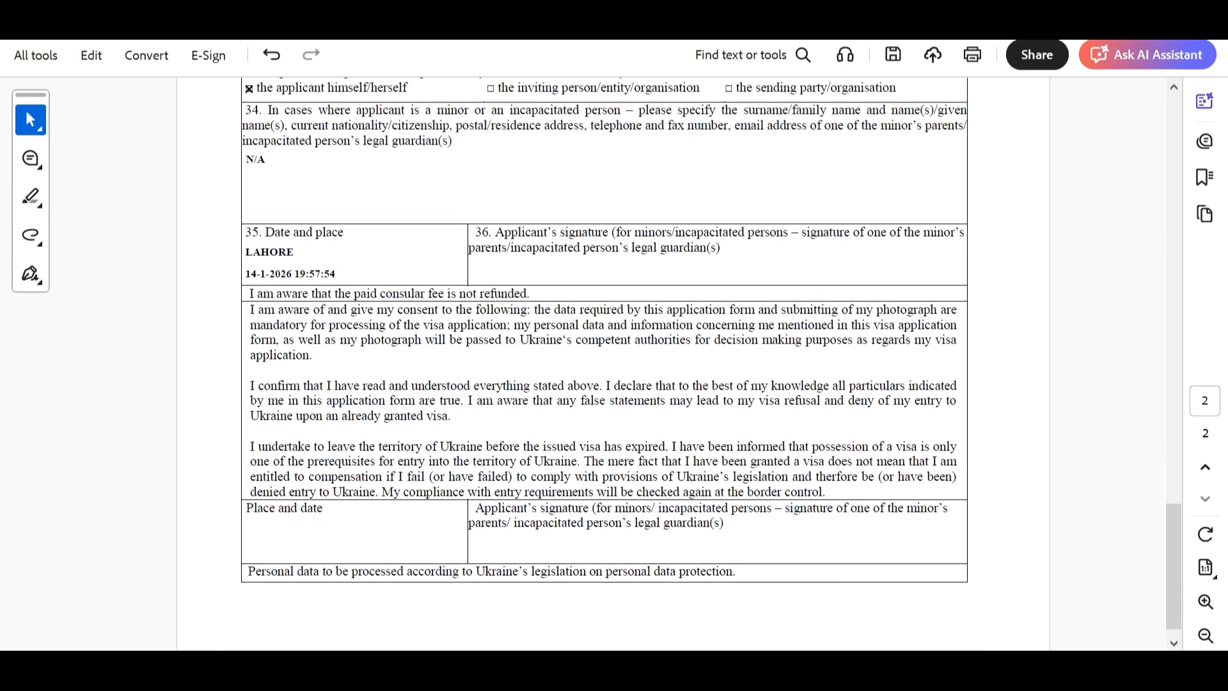
left_click_drag(324, 481, 246, 482)
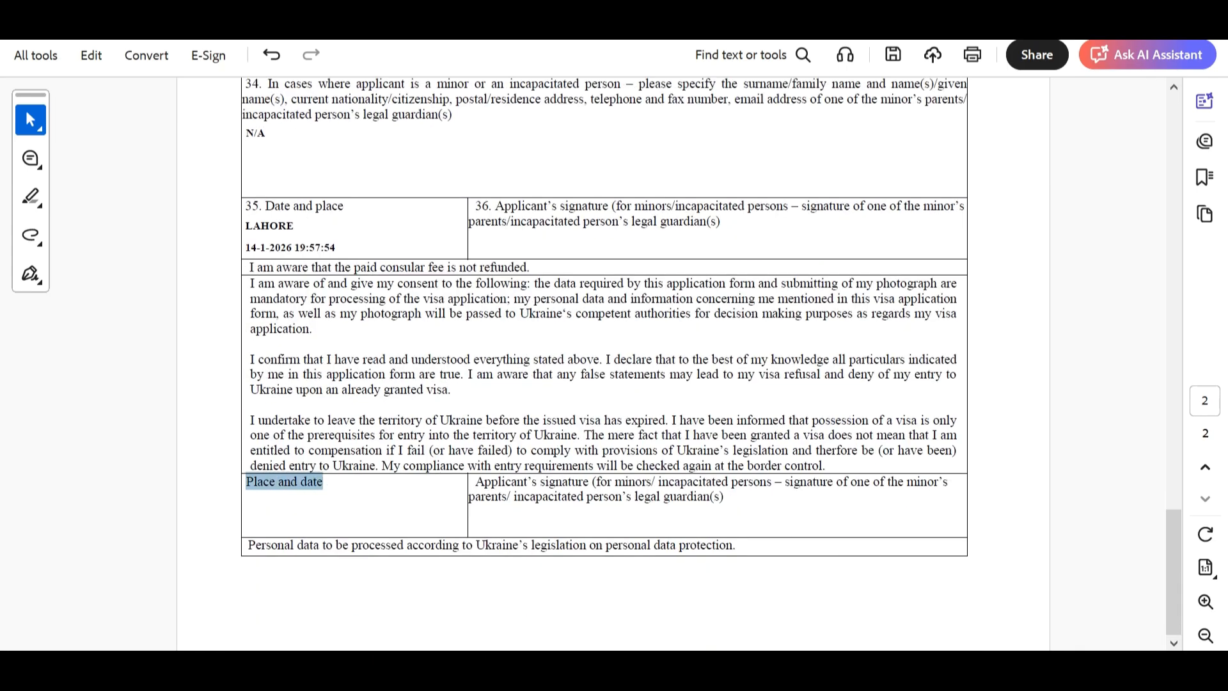
left_click(307, 266)
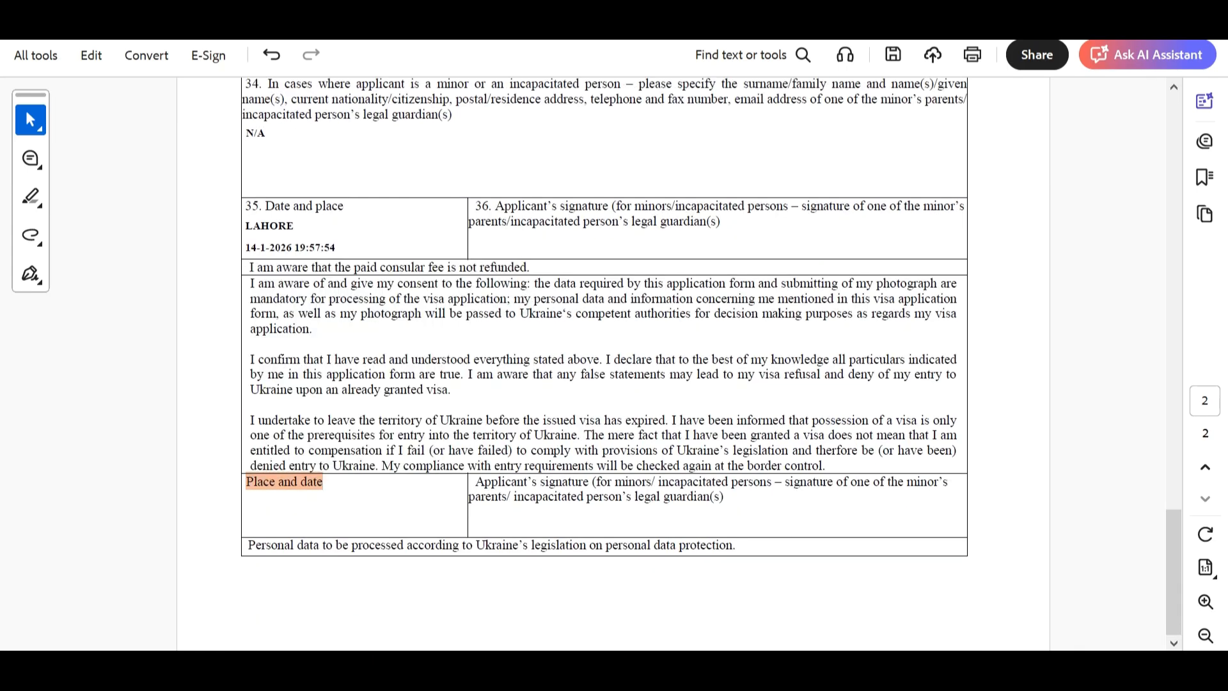
left_click_drag(772, 482, 475, 482)
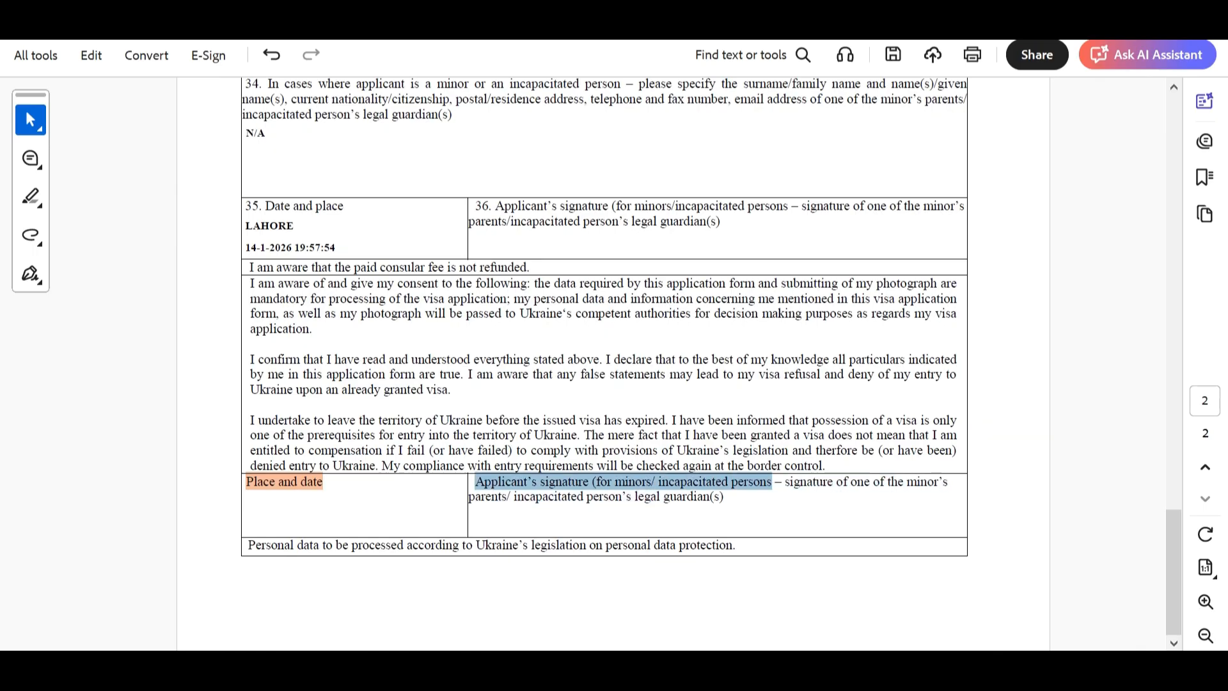
left_click(538, 266)
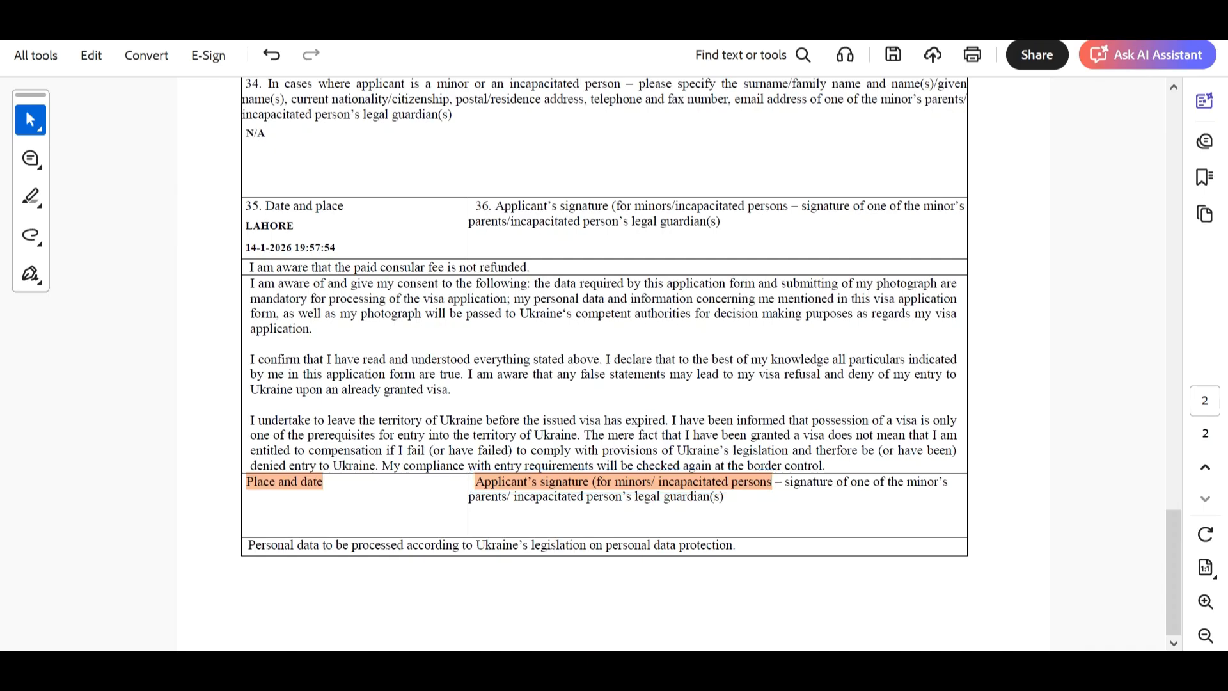
Highlight the line stating the consular fee is non-refundable.
left_click_drag(551, 283, 257, 267)
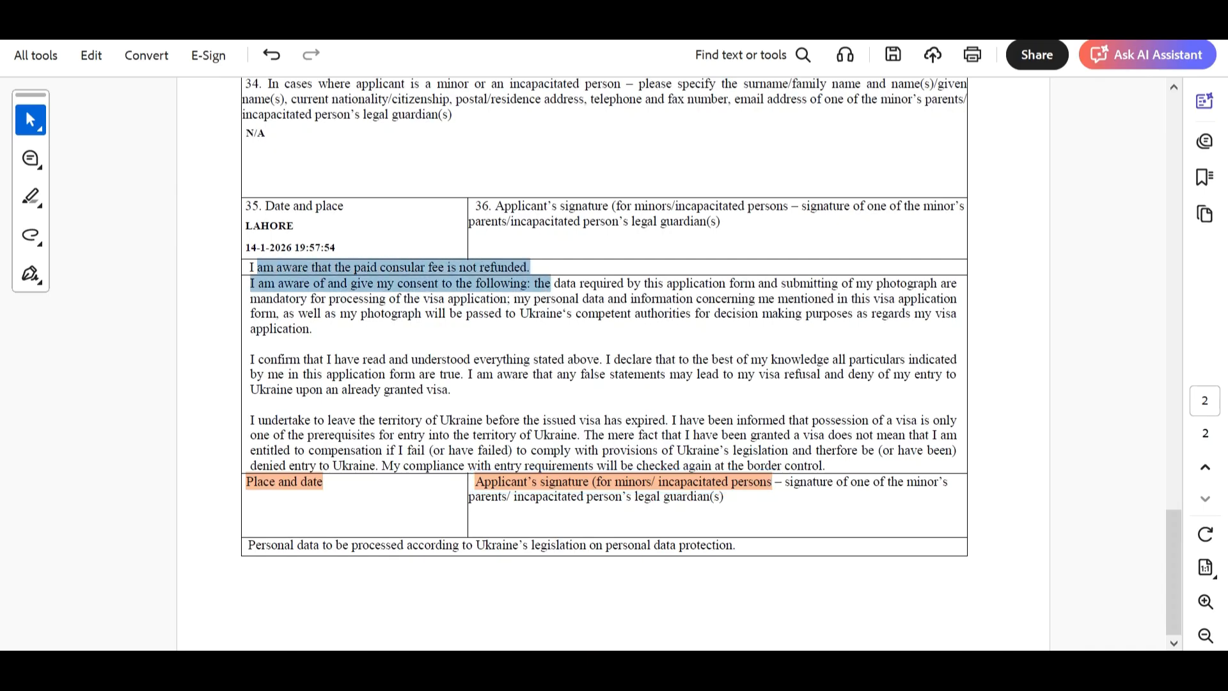
left_click(257, 268)
left_click_drag(541, 284, 381, 268)
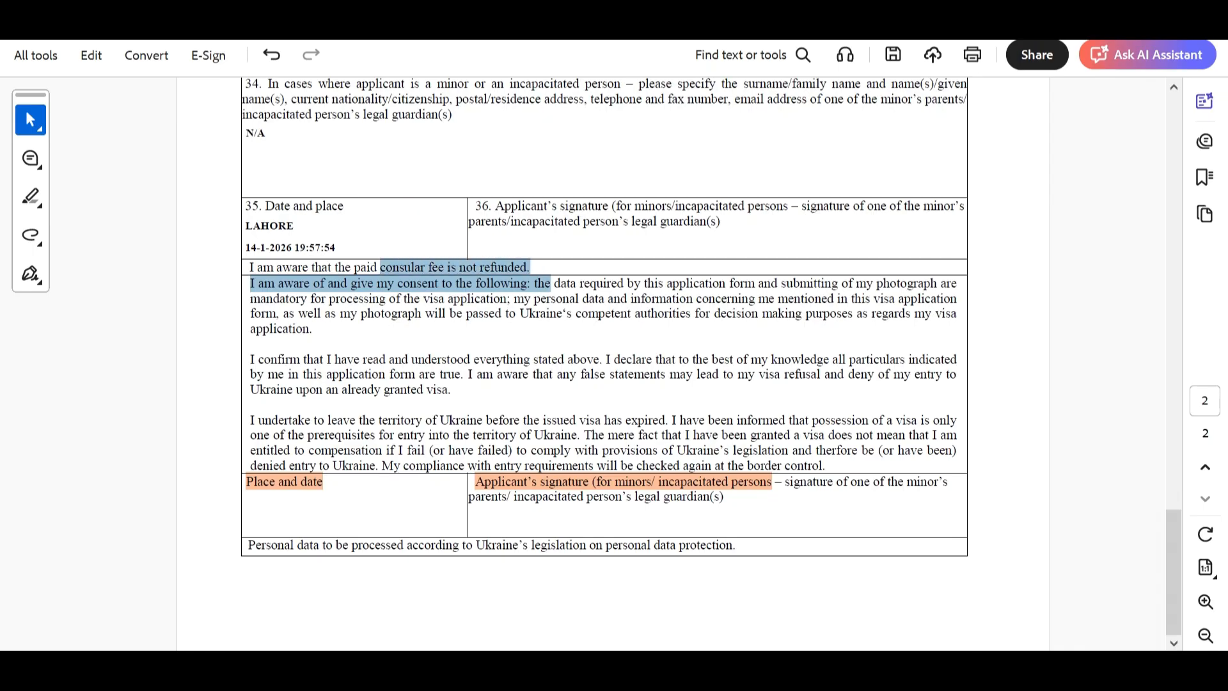
left_click(381, 267)
left_click_drag(250, 267, 530, 267)
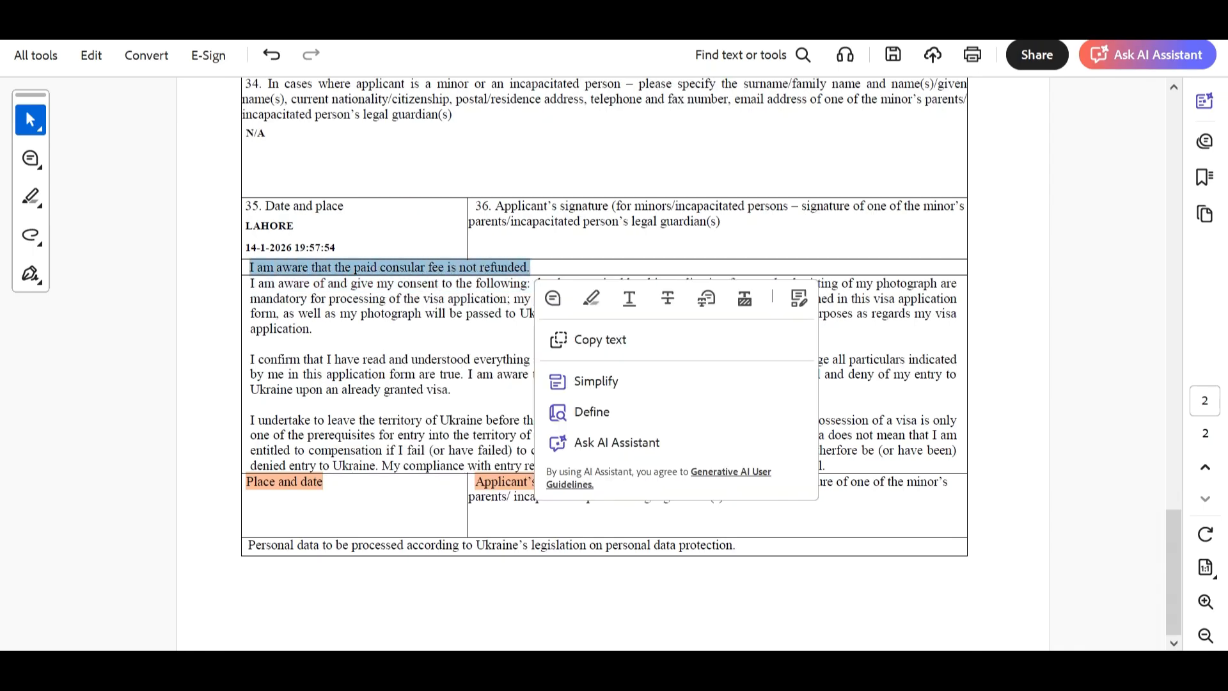
left_click(591, 297)
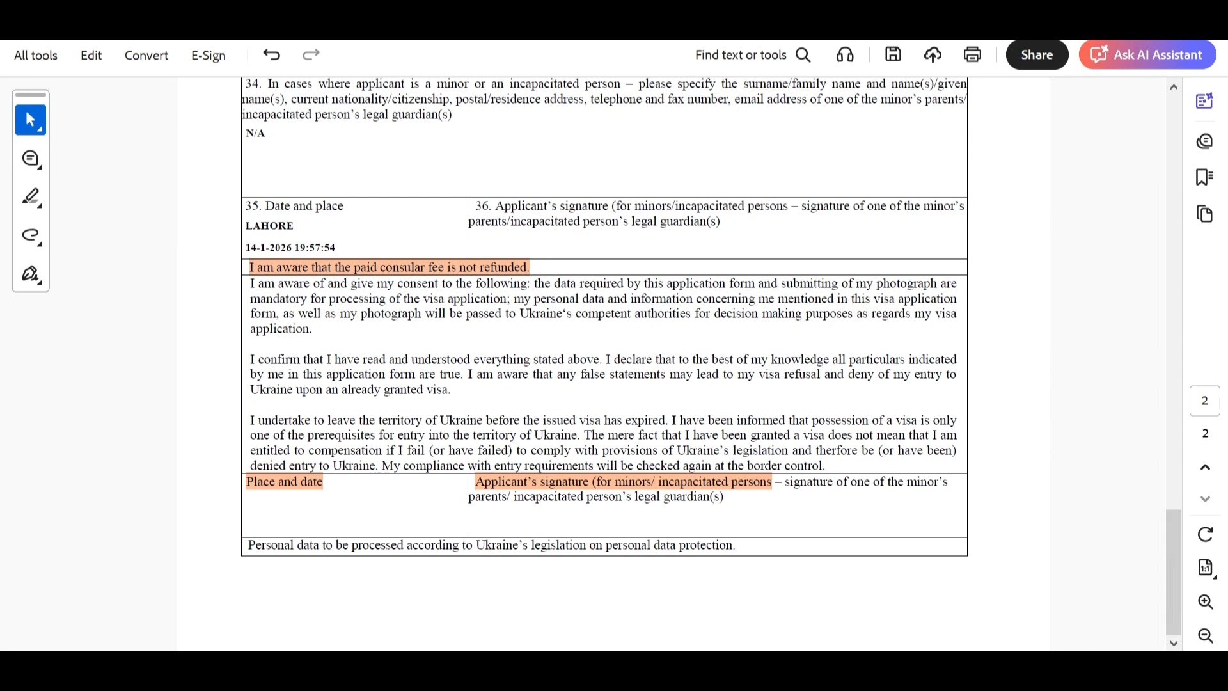
Scroll back up through the visa form to review it.
scroll(604, 362, "up", 3)
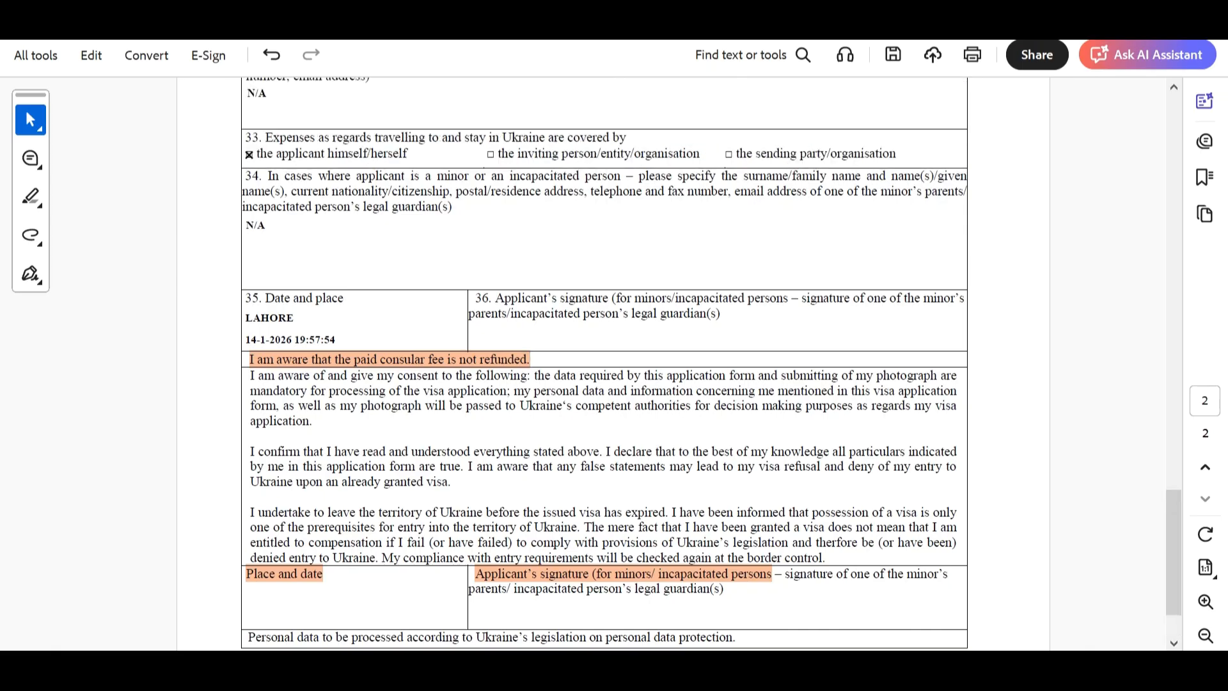
scroll(604, 362, "up", 2)
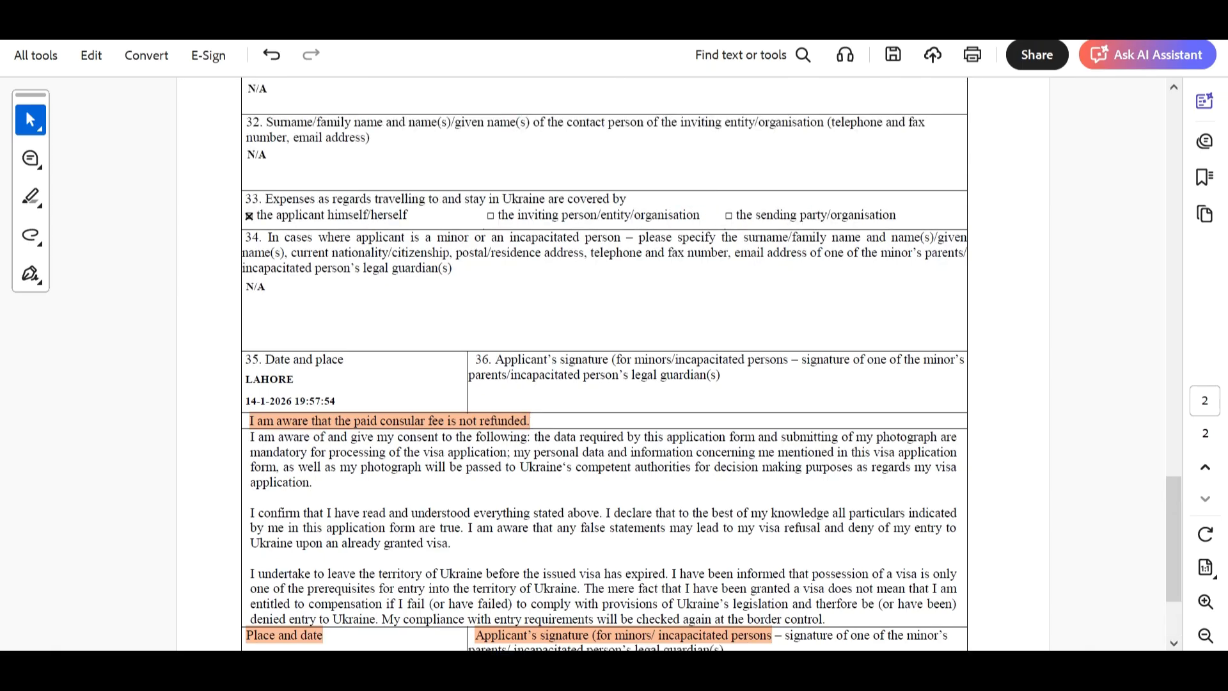
scroll(604, 363, "up", 16)
scroll(604, 362, "down", 6)
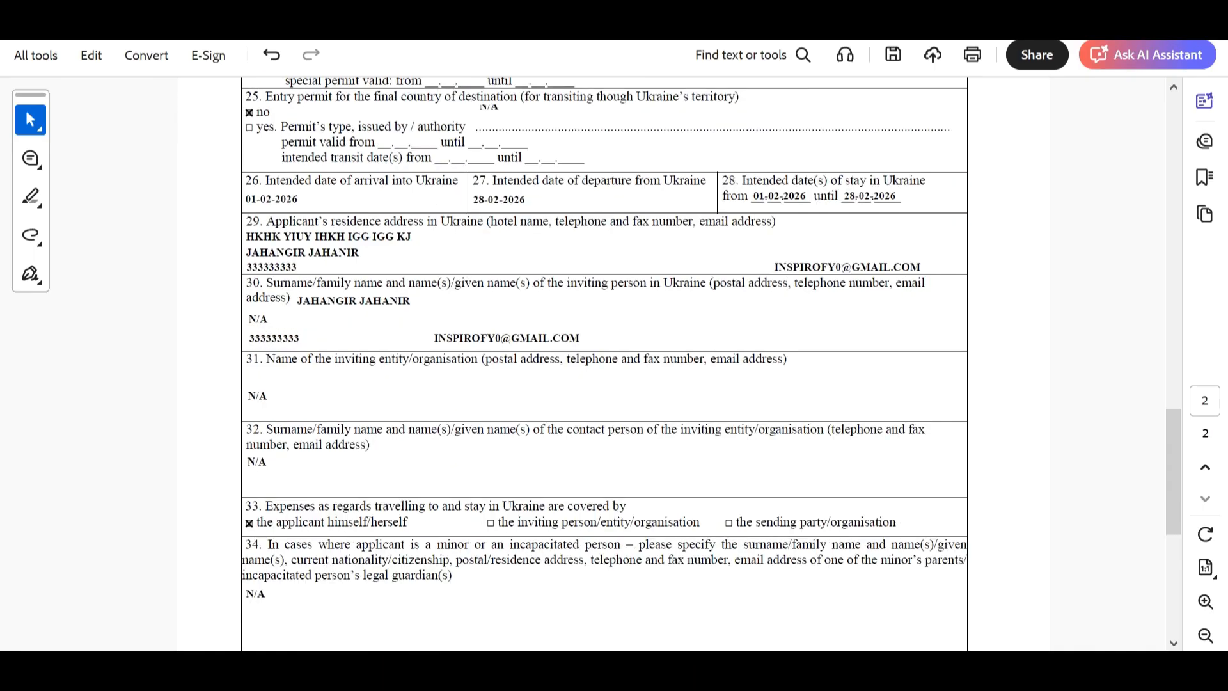
scroll(604, 363, "up", 18)
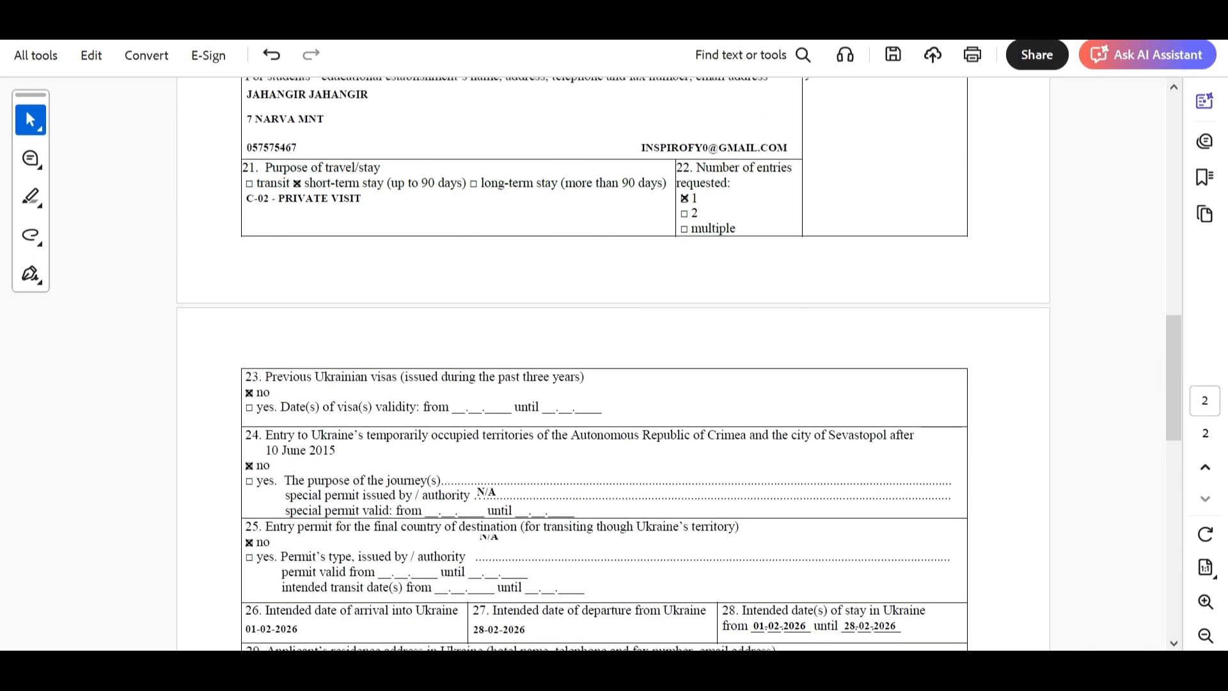
scroll(605, 363, "up", 11)
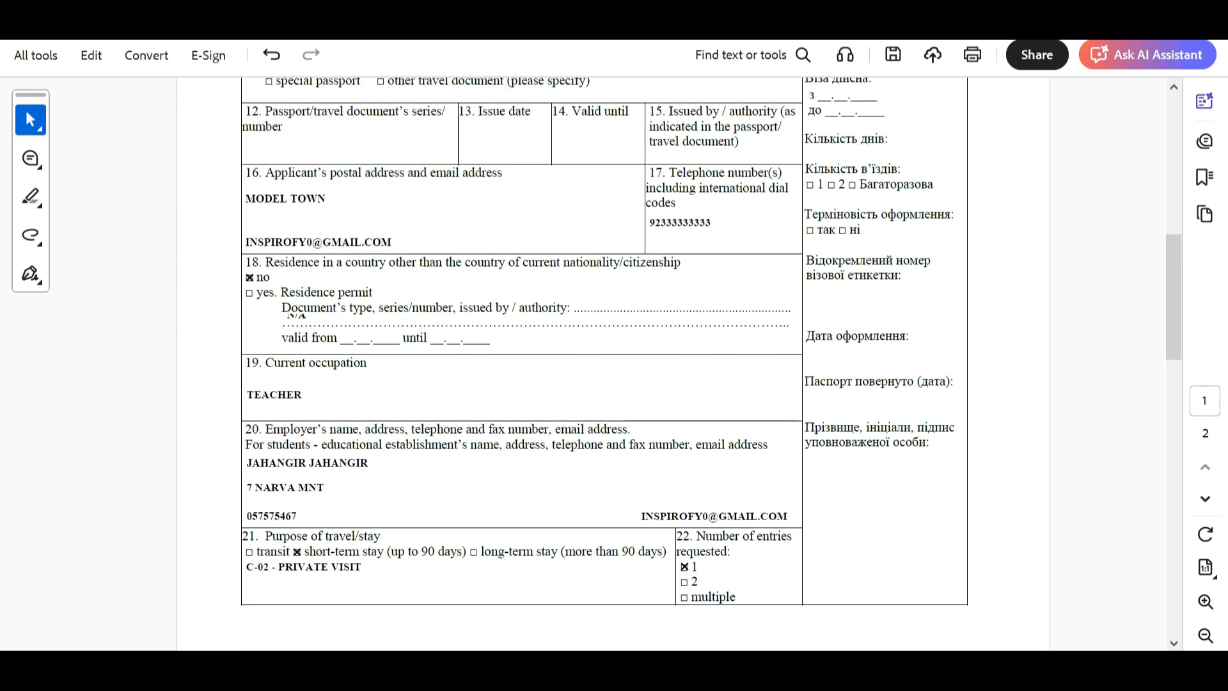
scroll(605, 363, "up", 3)
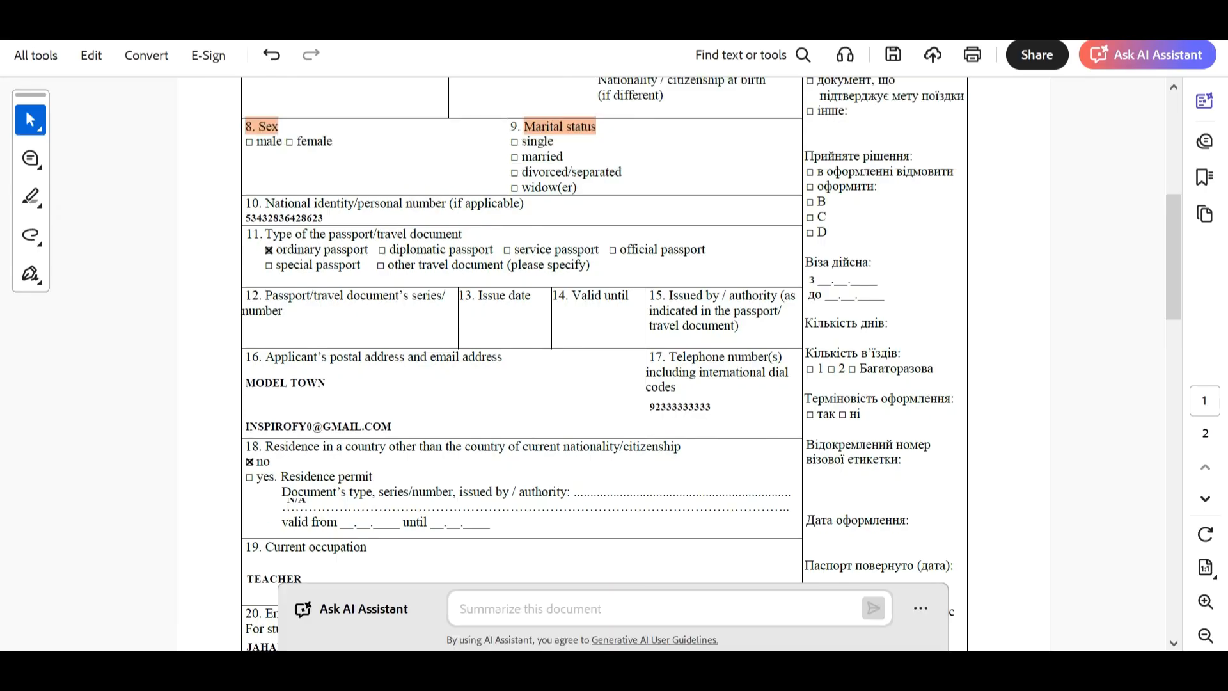
Bring Chrome forward and switch to the VFS Global visa information tab.
mouse_move(639, 669)
left_click(638, 595)
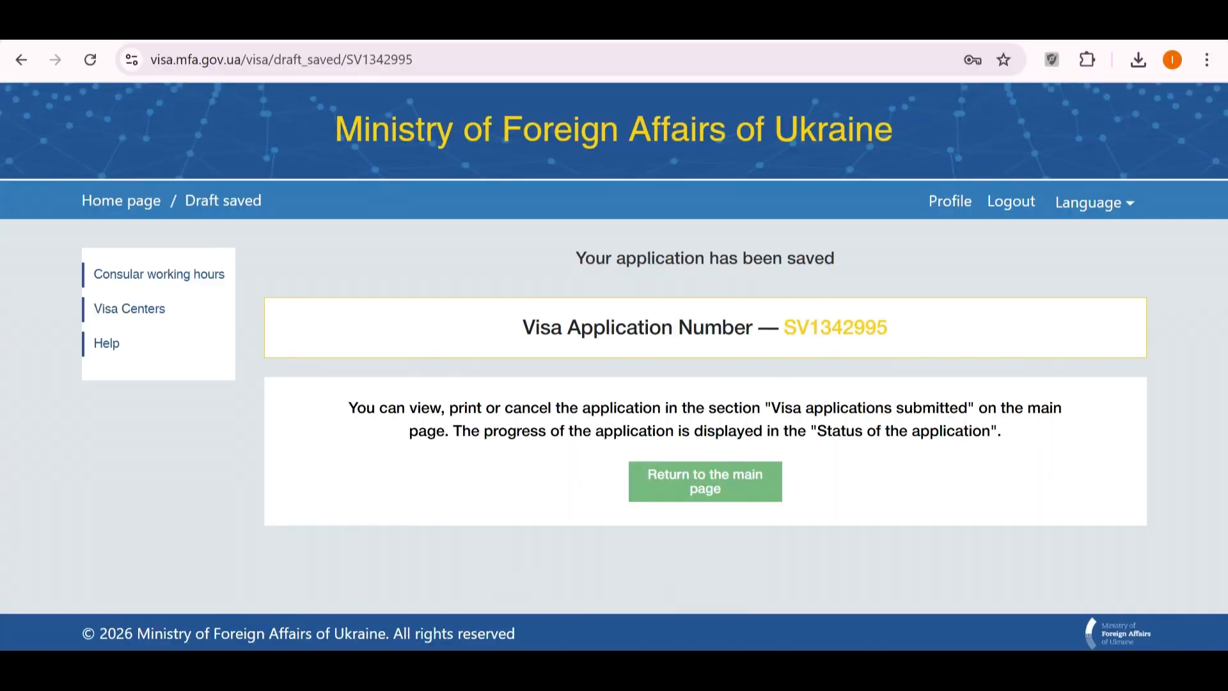
key("ctrl+Tab")
scroll(609, 397, "up", 15)
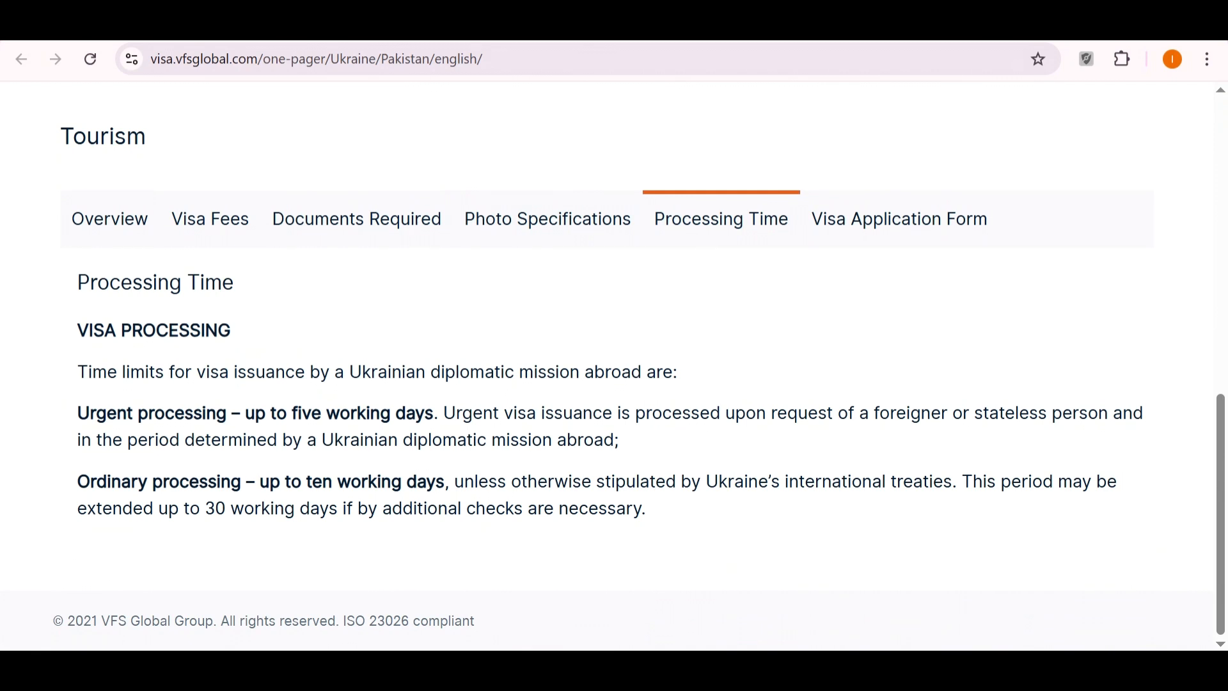
Select the urgent (up to five working days) and ordinary (up to ten working days) processing-time lines.
left_click_drag(77, 413, 438, 413)
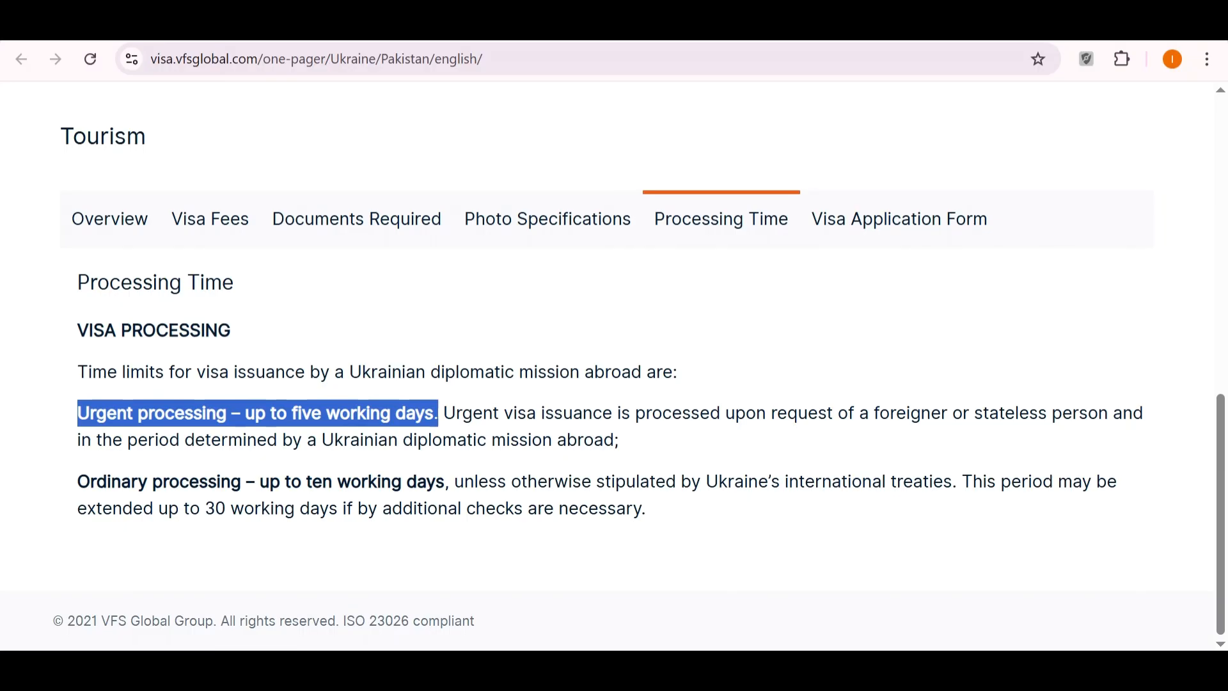
left_click_drag(72, 481, 163, 481)
left_click(78, 481)
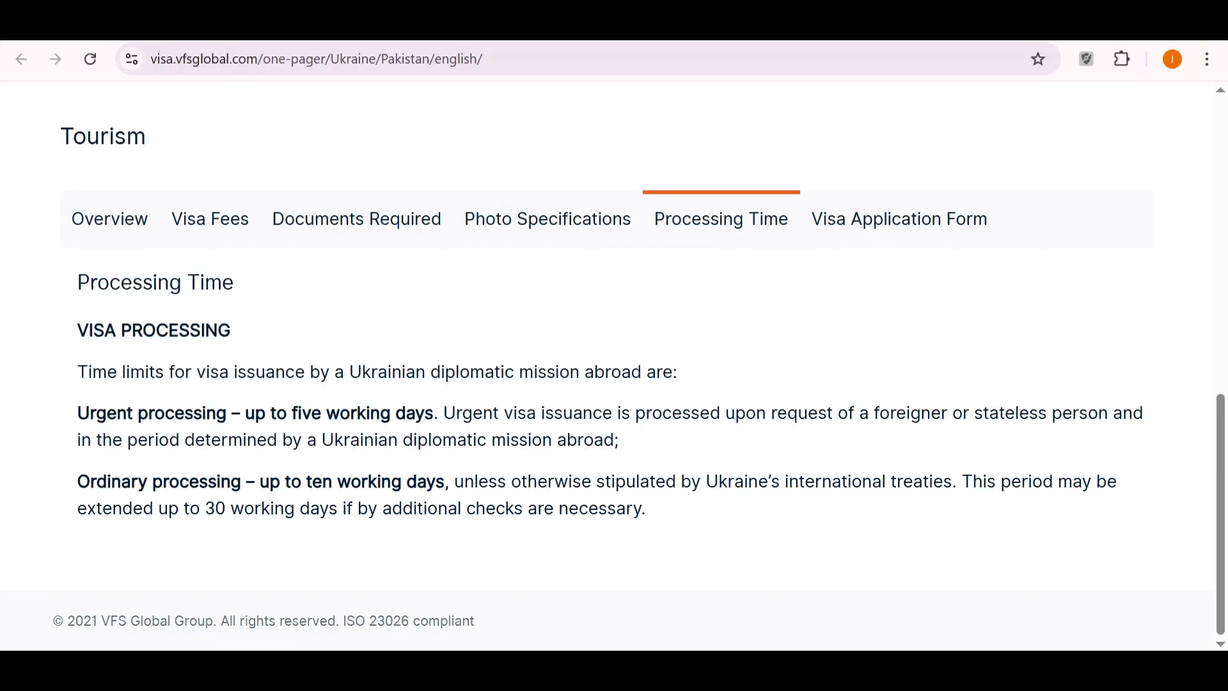
left_click_drag(255, 481, 445, 481)
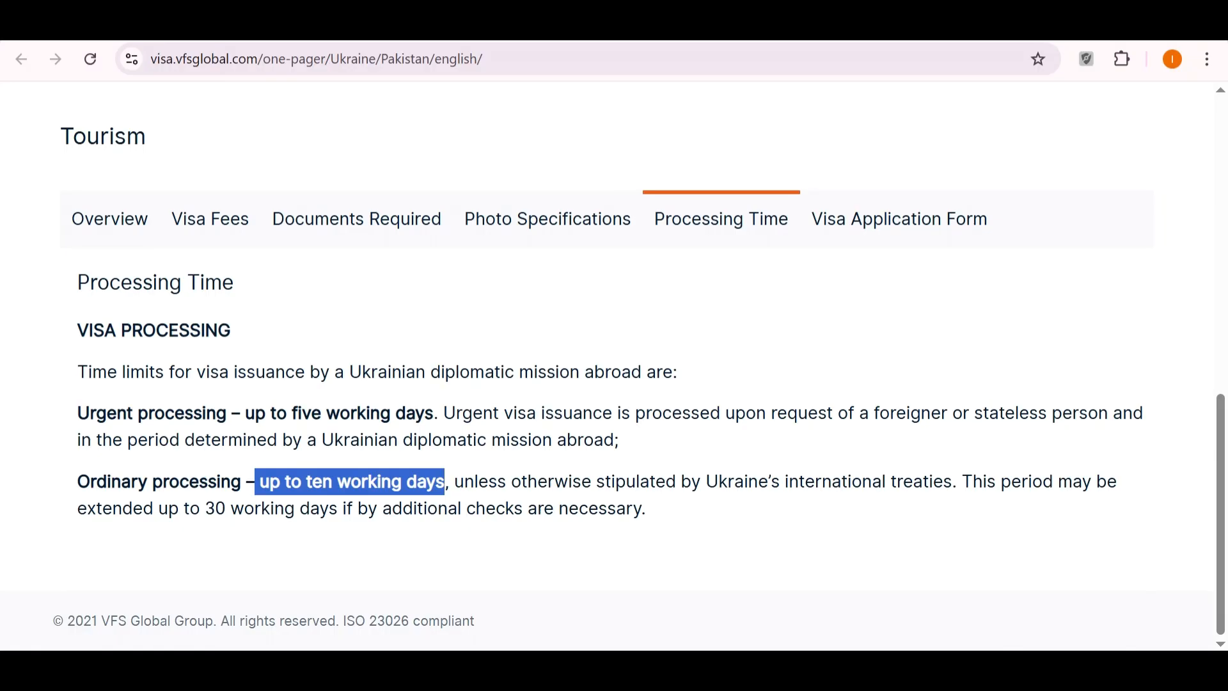
left_click_drag(973, 481, 524, 507)
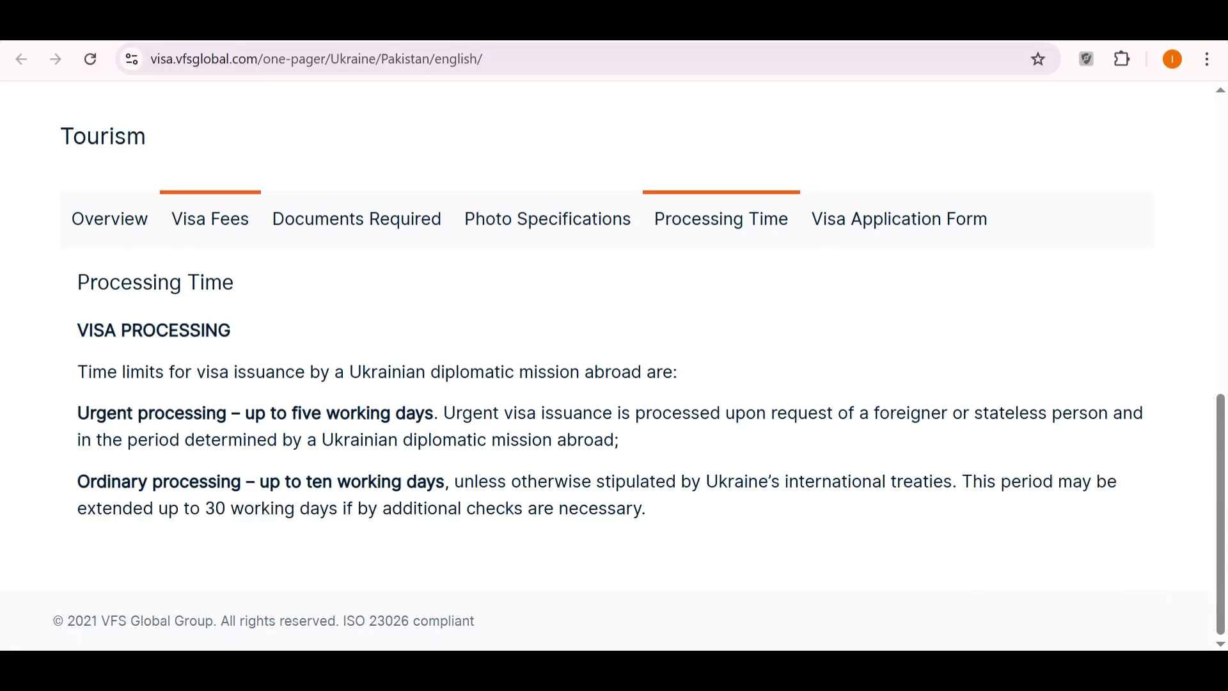
Open the Visa Fees table and mark Pakistan's 165 fee for short-term single entry.
left_click(210, 219)
scroll(614, 370, "down", 5)
scroll(614, 371, "up", 3)
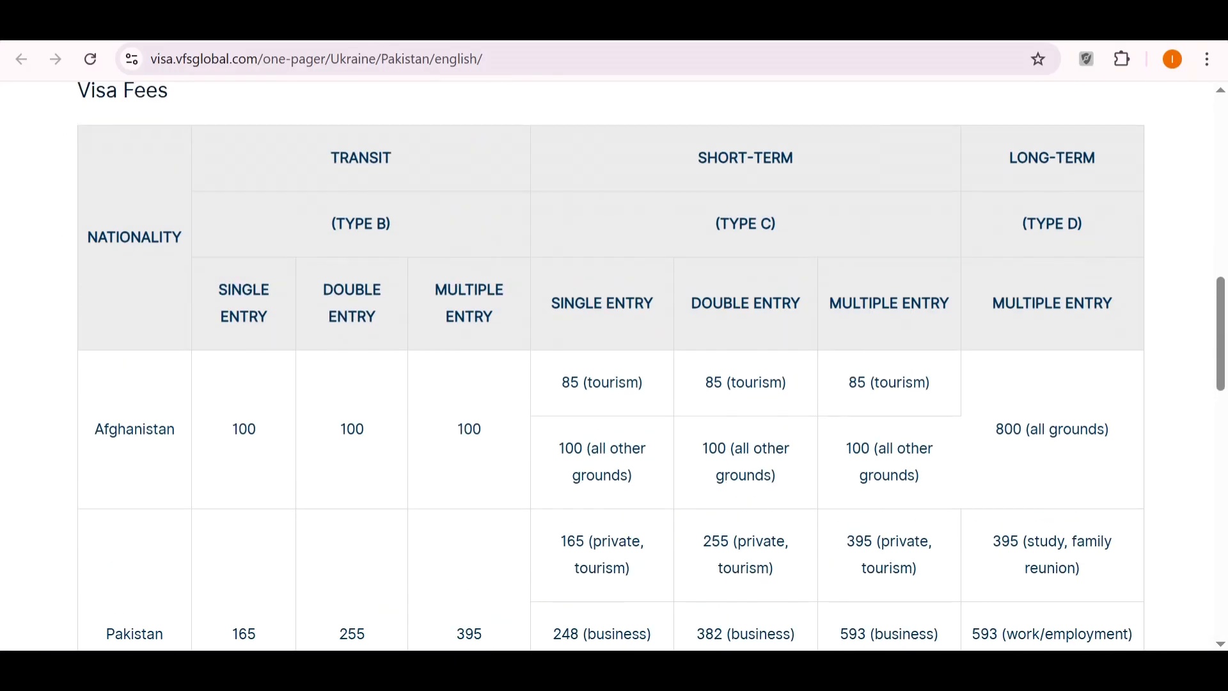
scroll(614, 371, "down", 1)
scroll(614, 371, "down", 6)
scroll(614, 371, "up", 1)
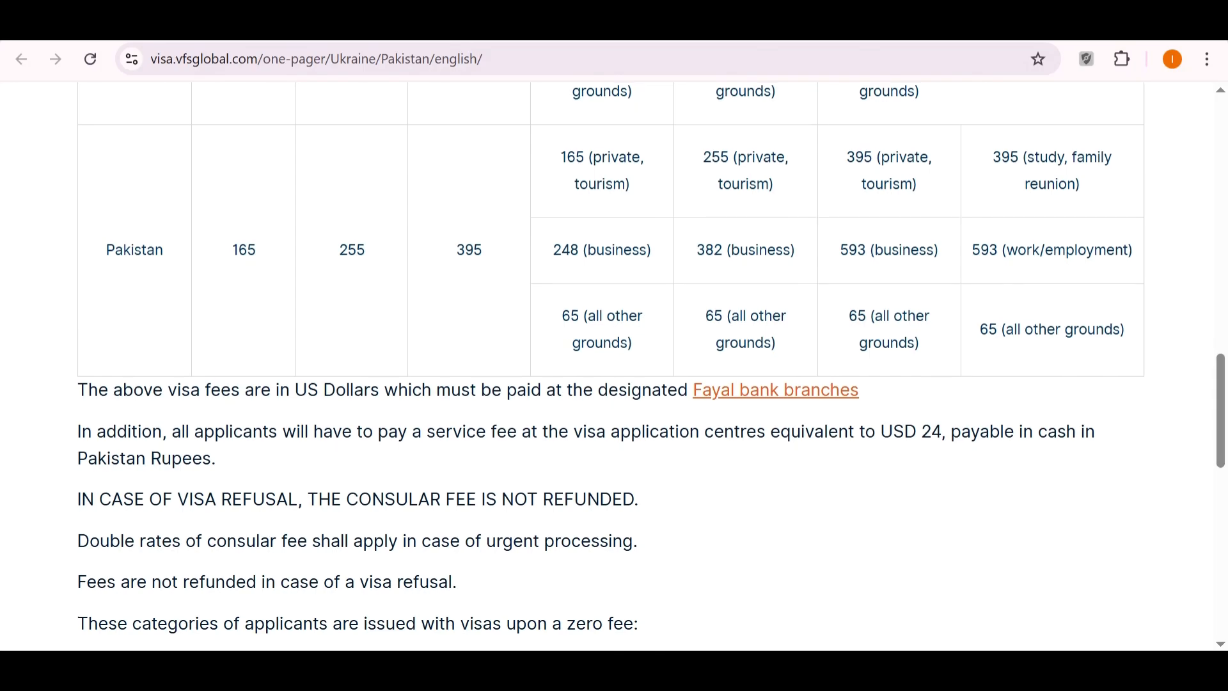
scroll(614, 371, "up", 6)
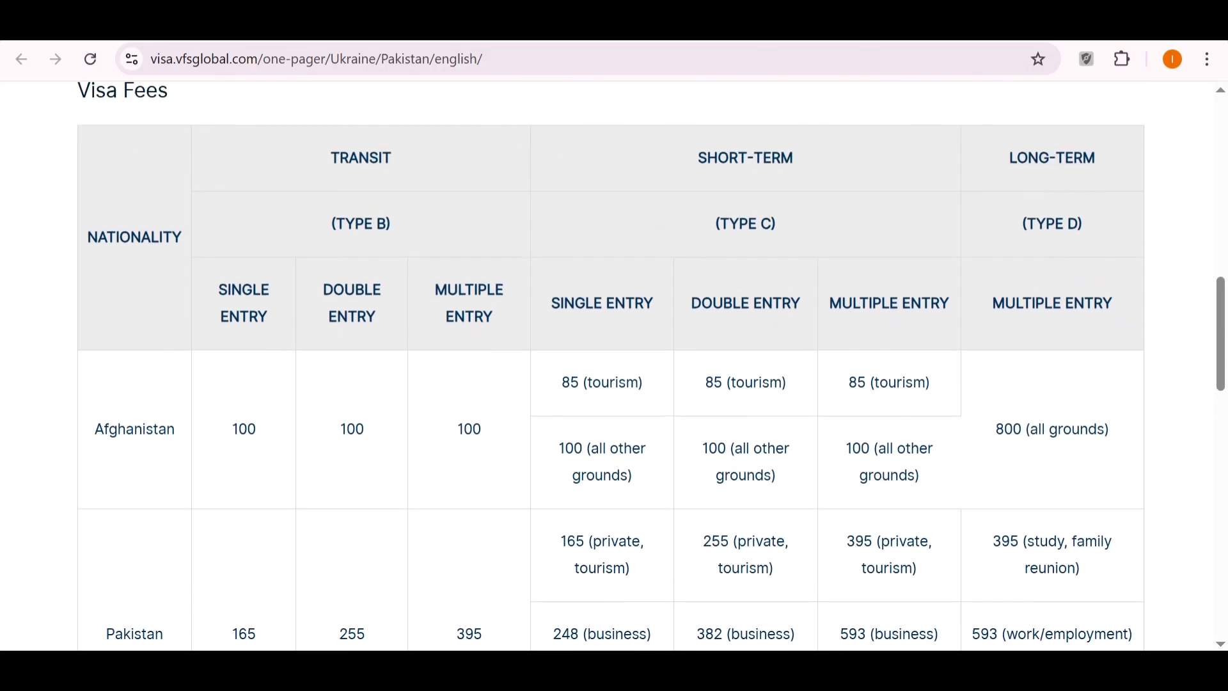
scroll(614, 371, "down", 4)
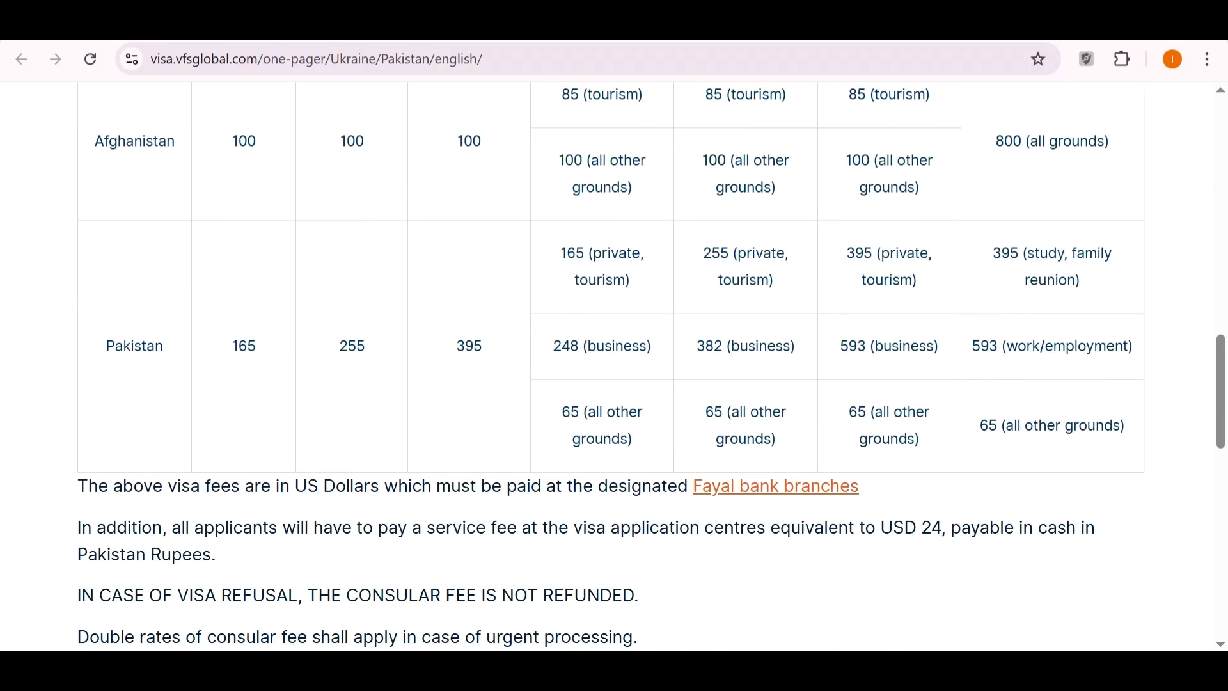
left_click_drag(232, 346, 257, 346)
left_click(257, 346)
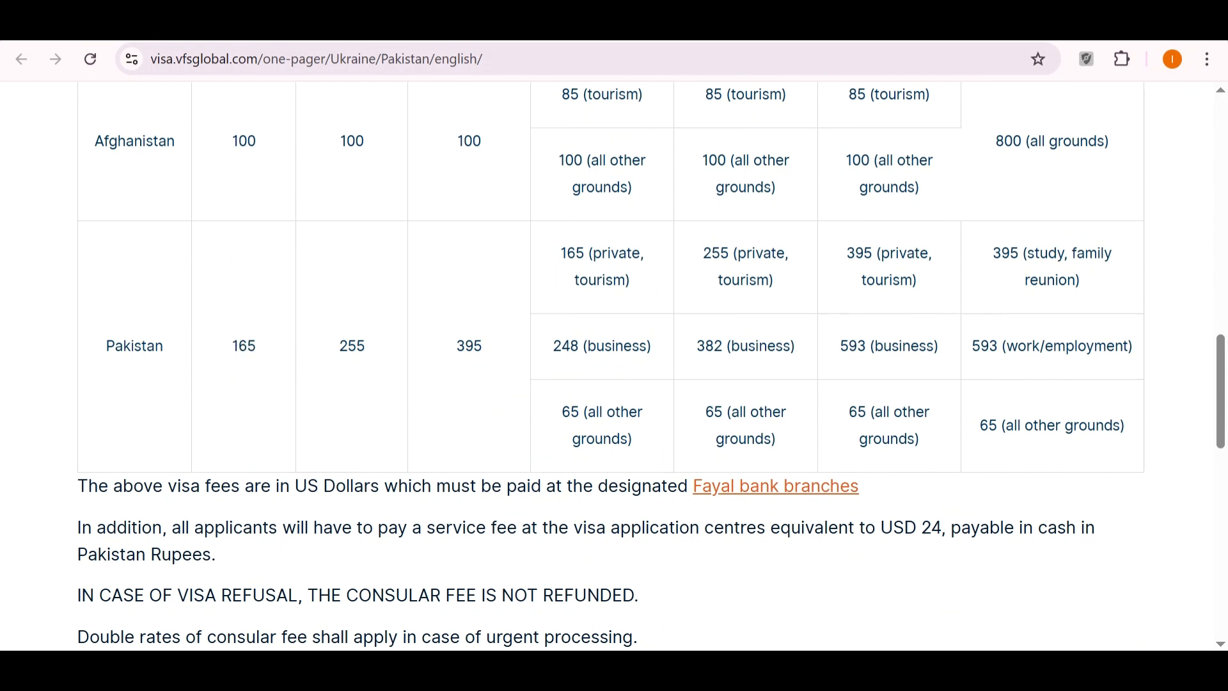